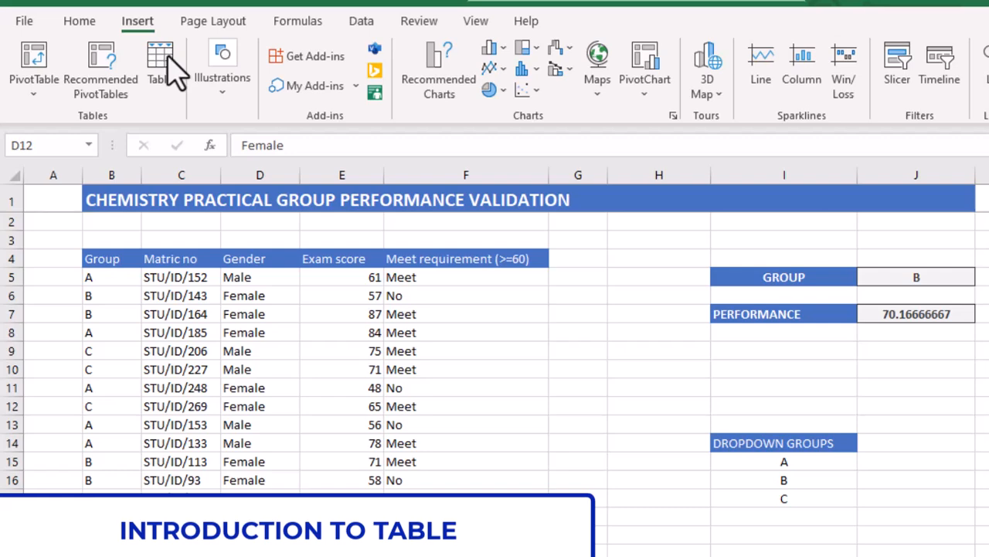
- Convert the exam score data in $B$4:$F$24 into a table with headers
left_click(290, 377)
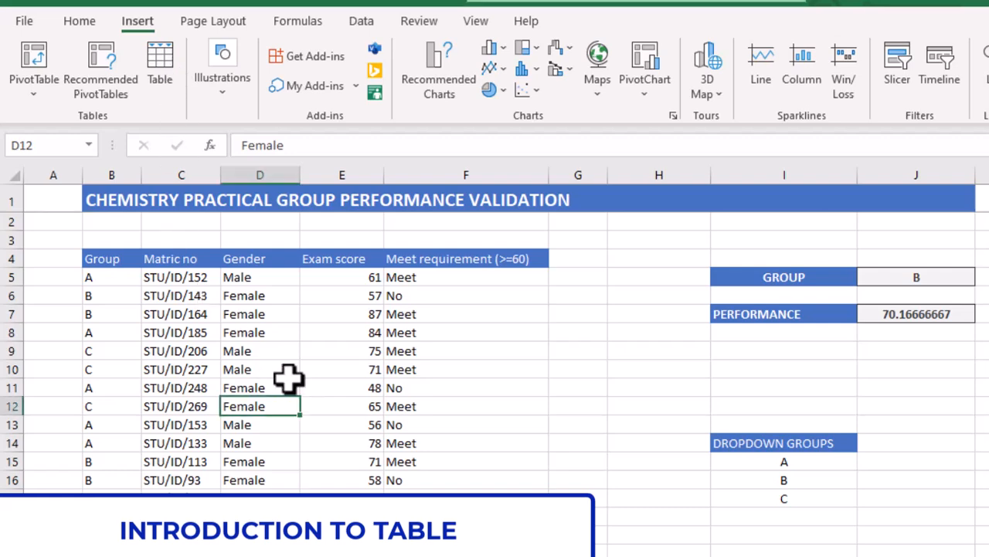
left_click(170, 66)
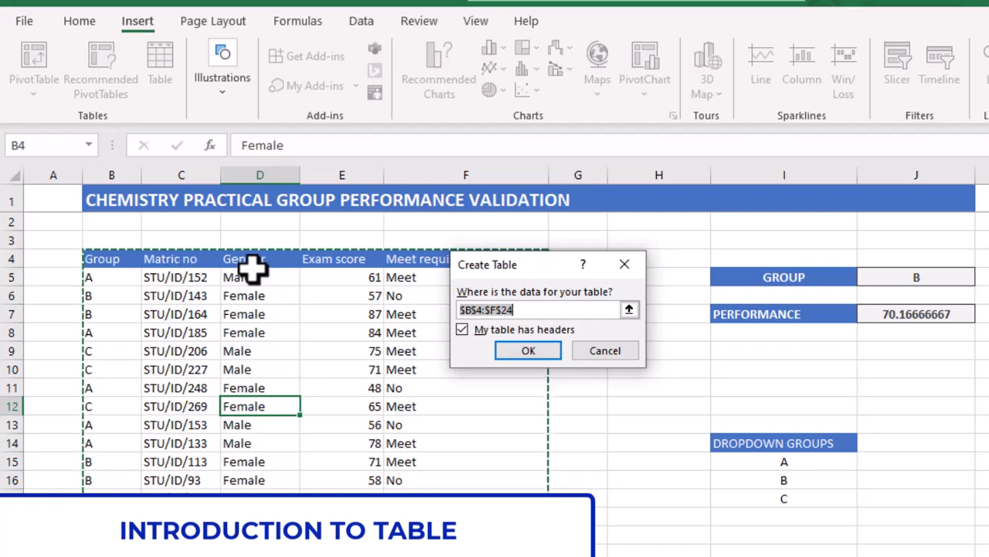
left_click_drag(529, 271, 626, 290)
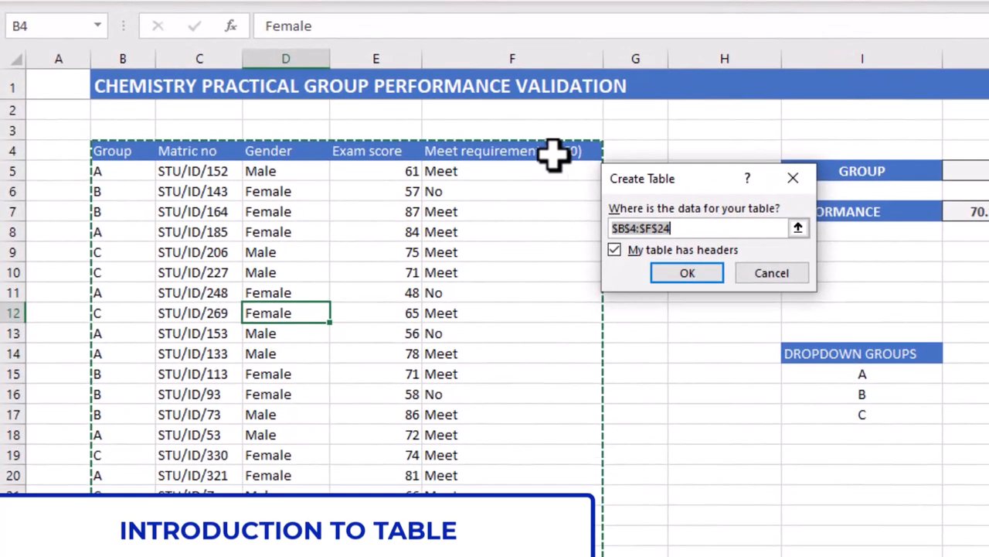
left_click(688, 273)
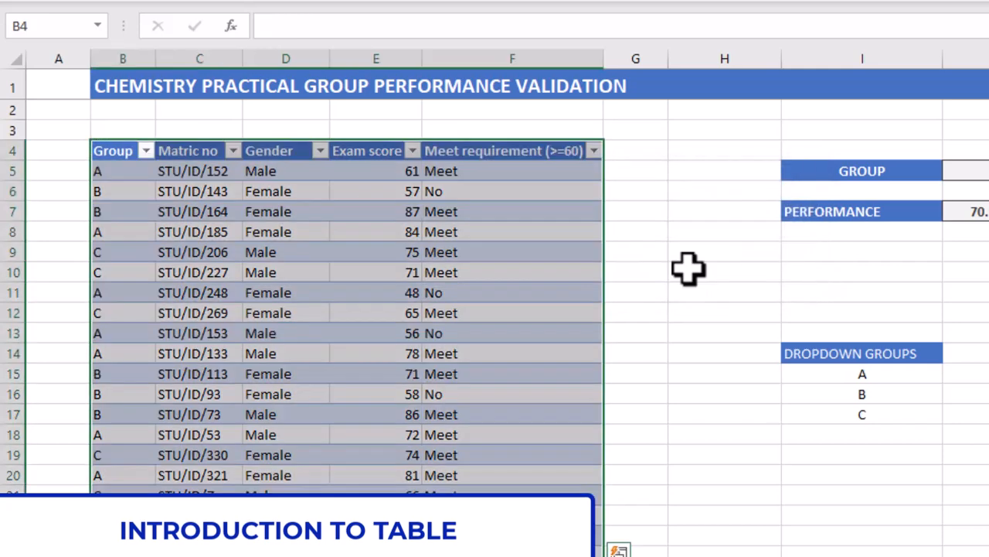
left_click(344, 266)
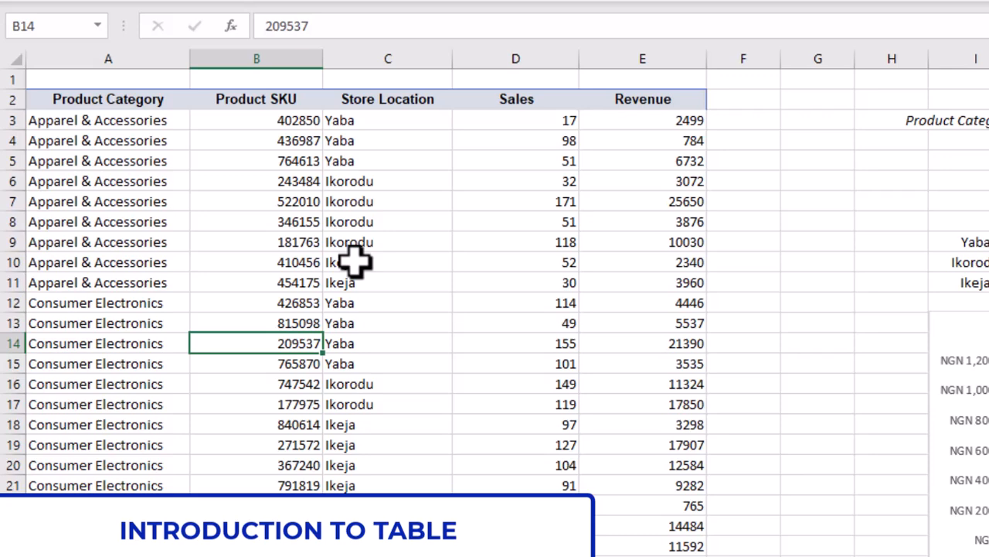
- Convert the product sales data in $A$2:$E$71 into a table with headers
left_click(362, 238)
key("ctrl+t")
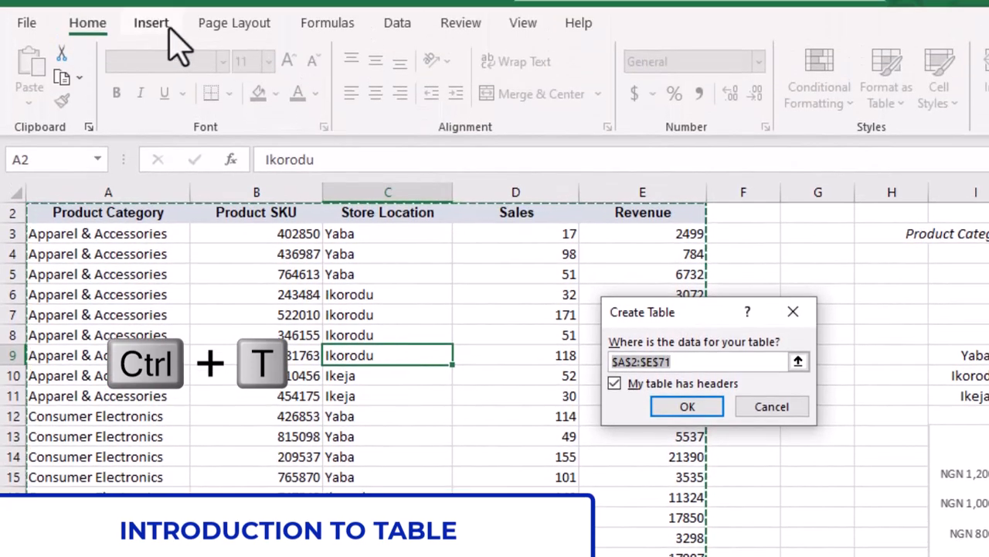
left_click(169, 21)
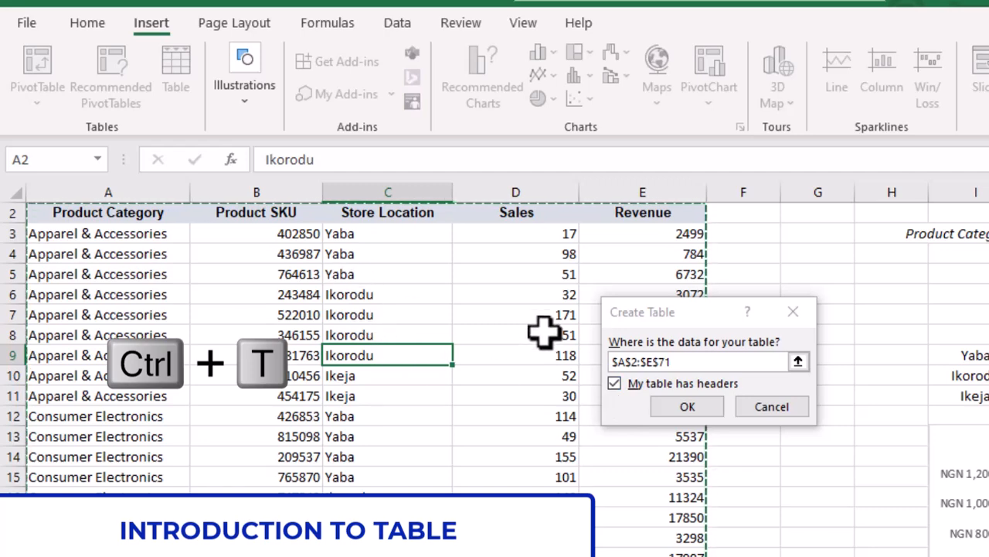
left_click(687, 406)
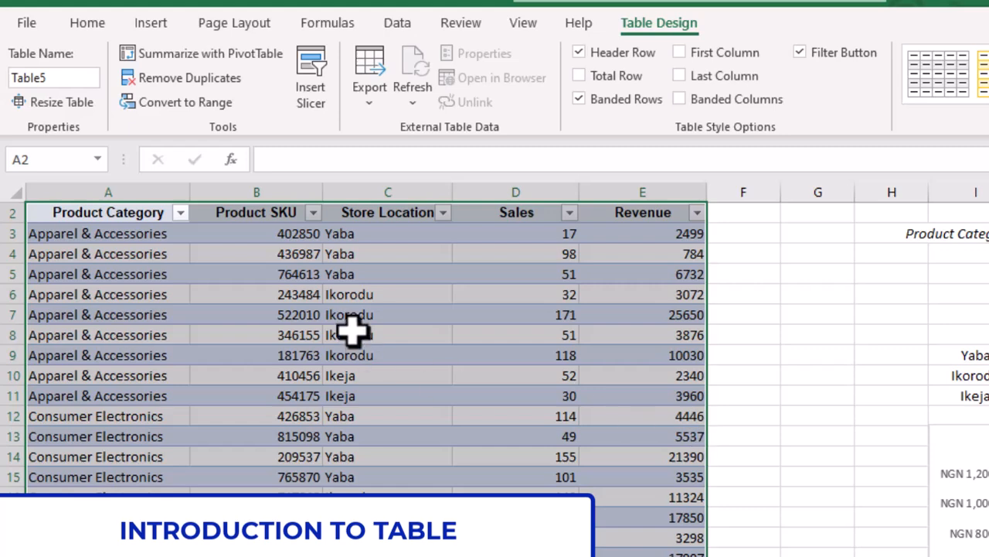
left_click(331, 296)
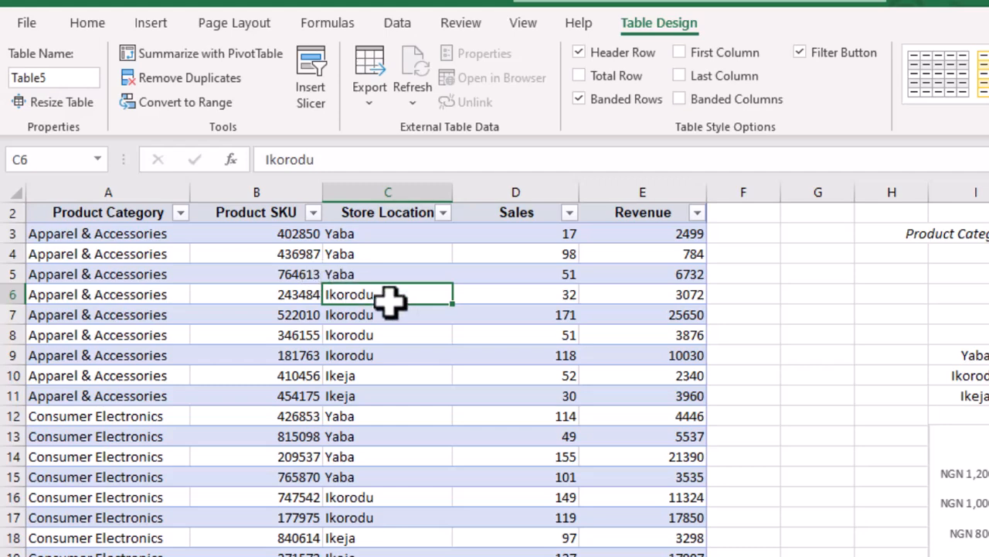
- Turn off the banded rows of the product sales table
left_click_drag(77, 239, 630, 541)
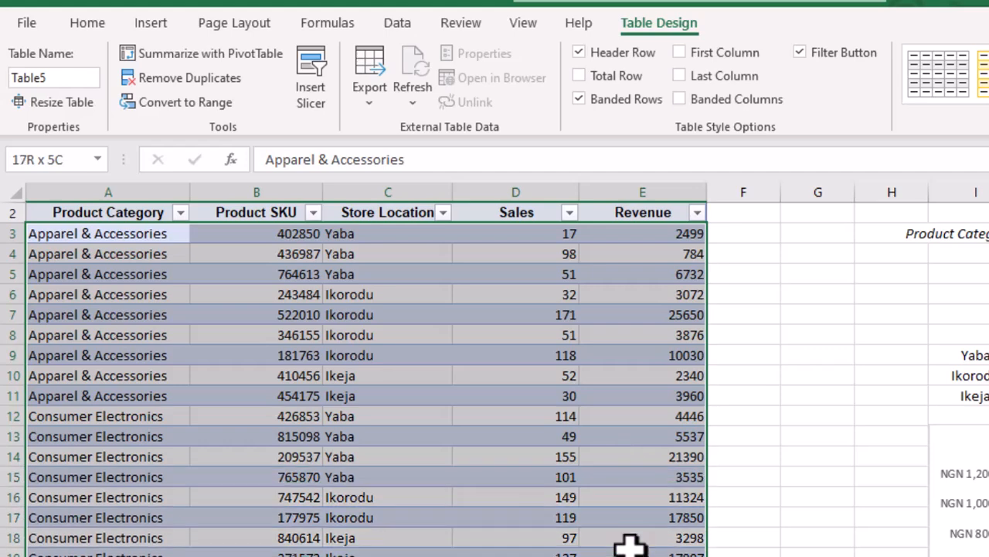
left_click(514, 414)
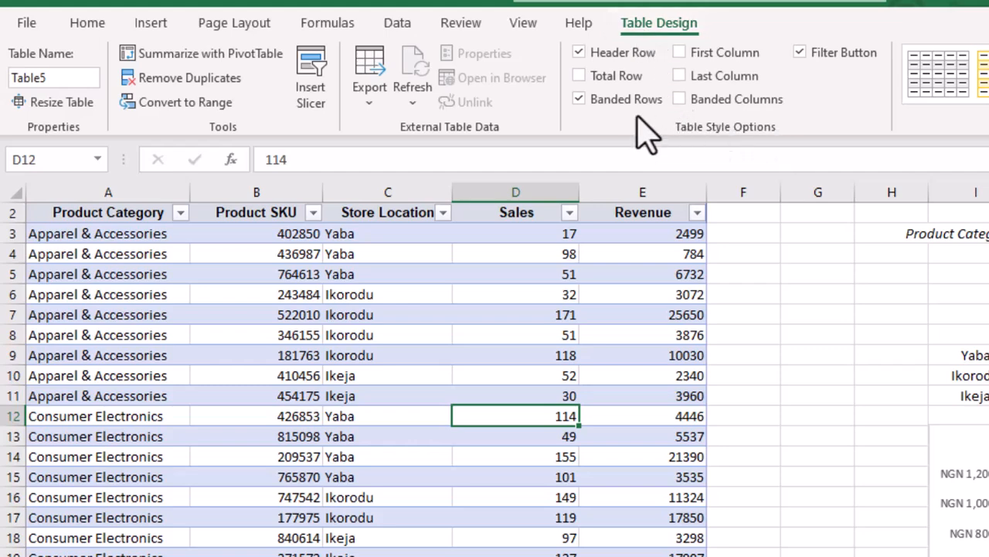
left_click(579, 99)
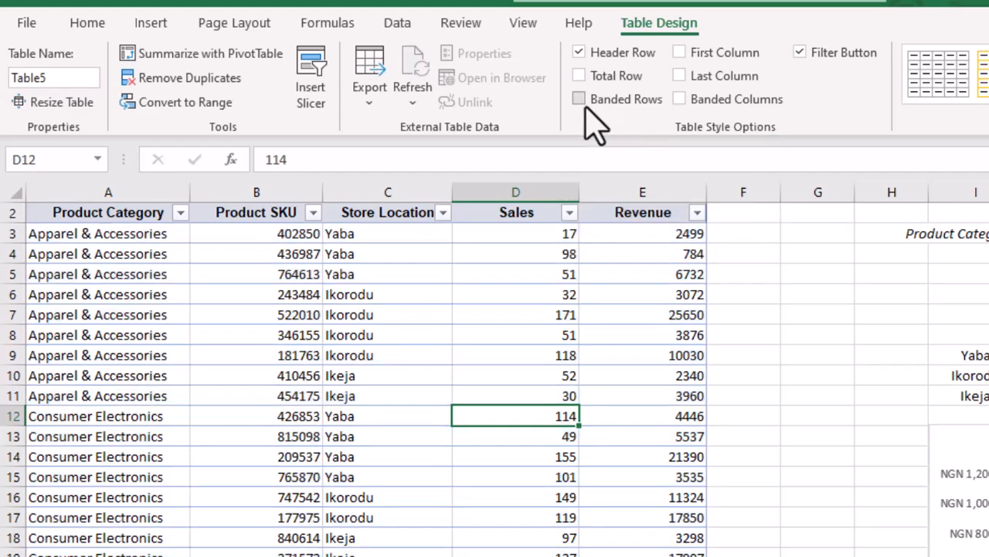
left_click(325, 380)
scroll(323, 379, "up", 1)
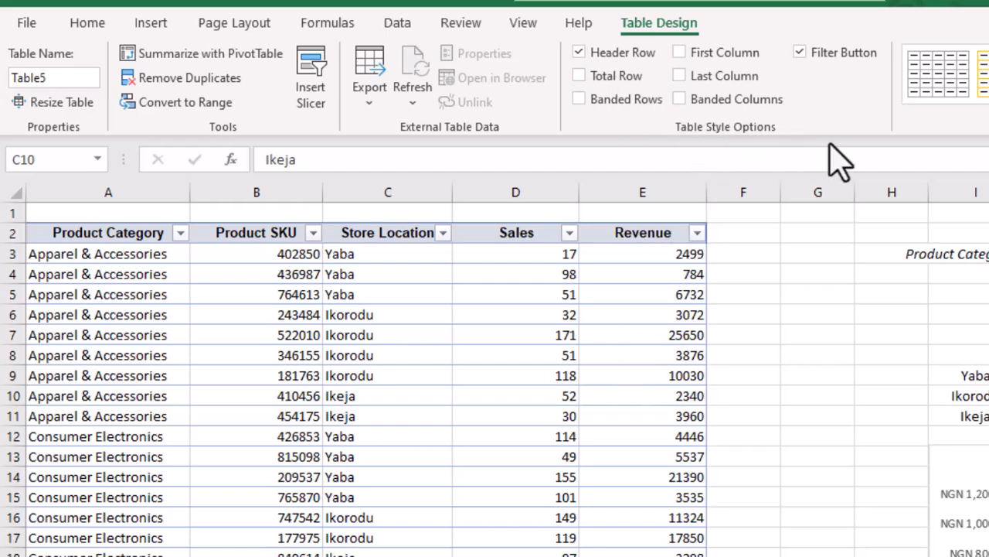
- Toggle the sales table's filter buttons off and on, and add and remove its total row
left_click(801, 52)
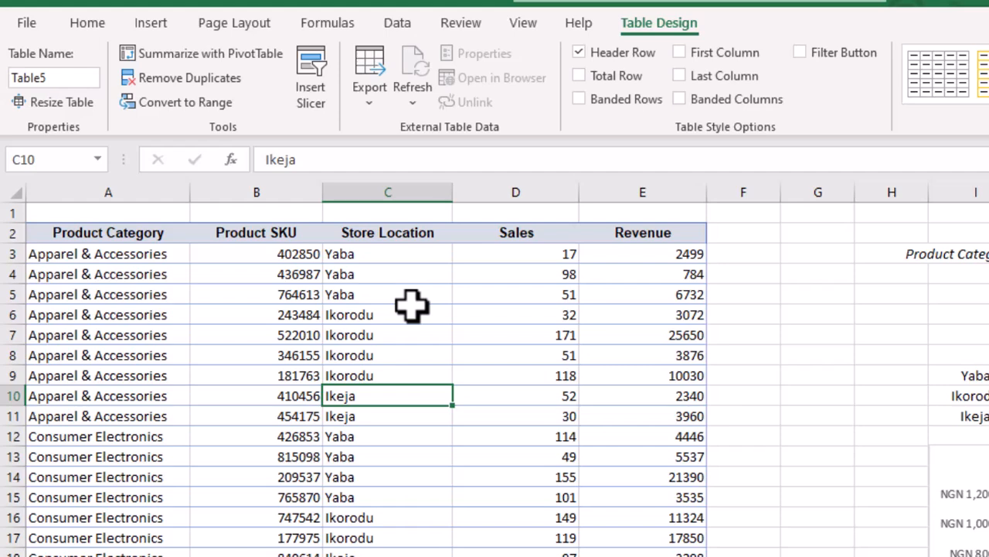
left_click(801, 52)
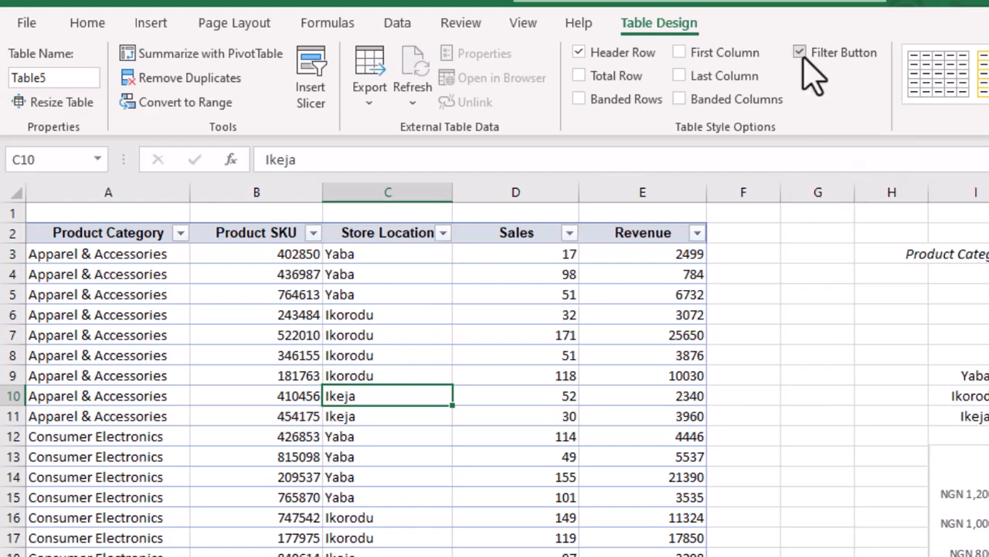
left_click(581, 77)
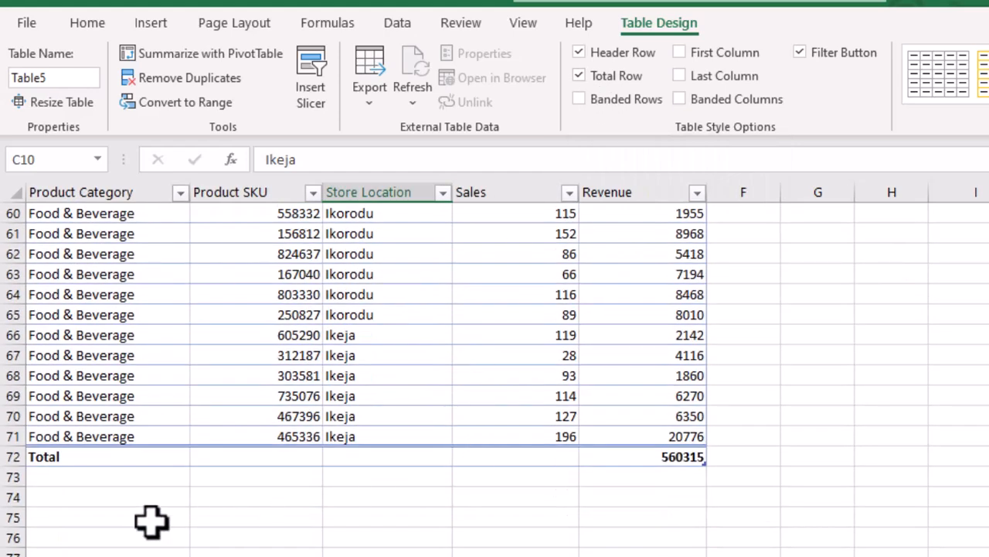
left_click(581, 85)
scroll(568, 325, "up", 7)
scroll(566, 338, "up", 13)
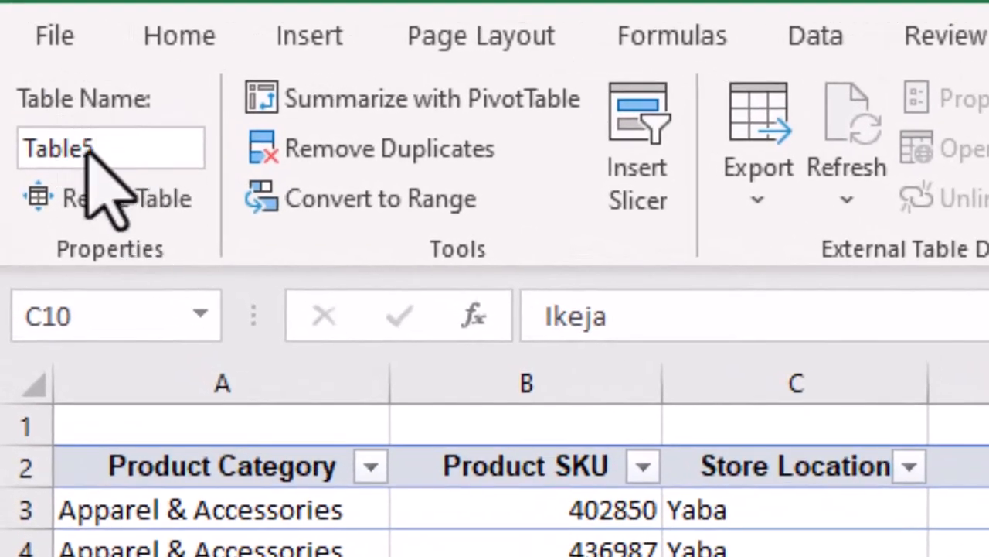
- Rename the product sales table as Sales_dataset
left_click(115, 150)
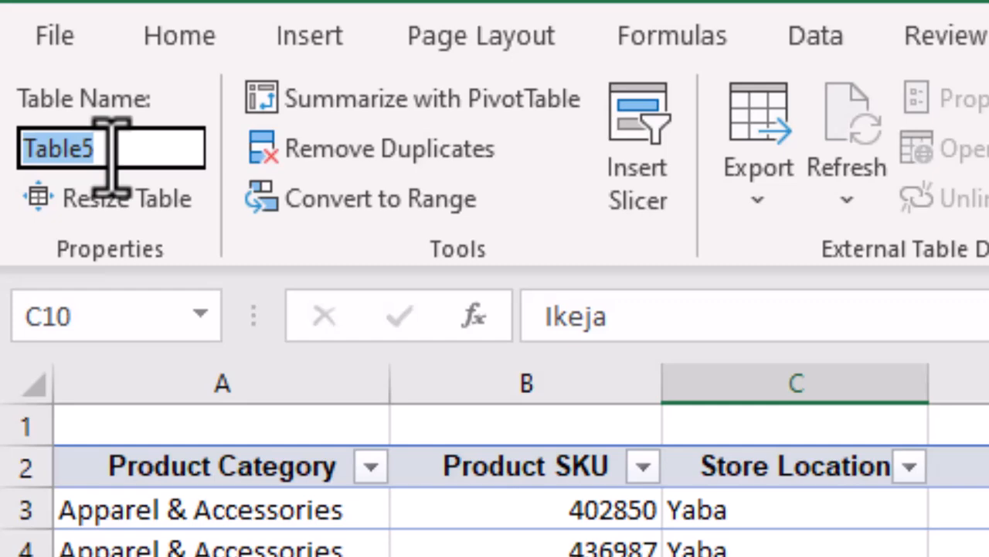
type("Sales_dataset")
key("Return")
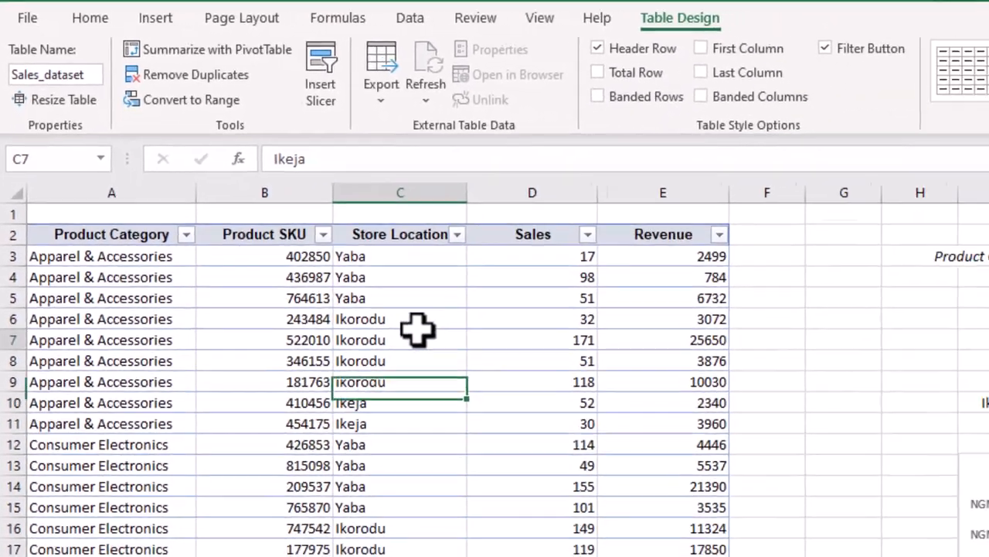
left_click(510, 450)
left_click(337, 534)
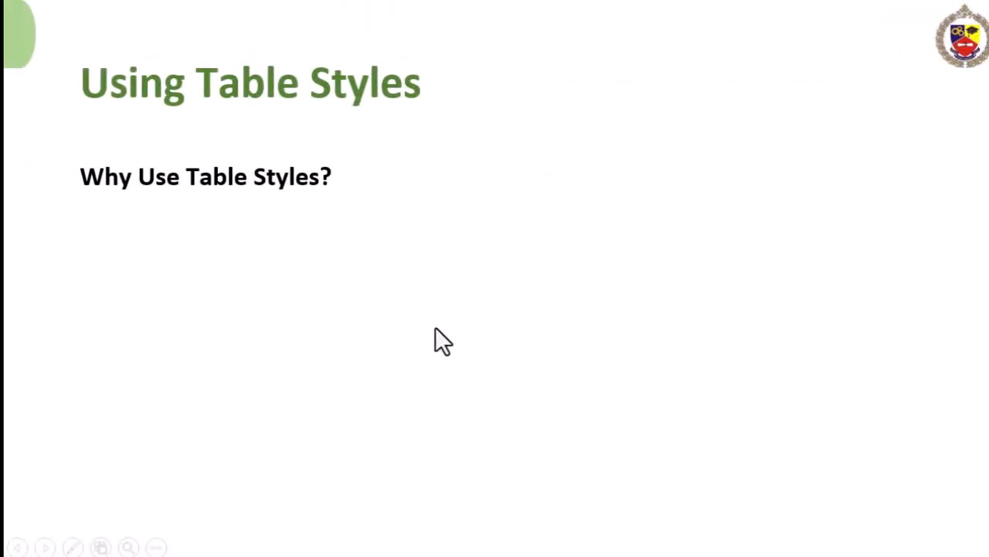
left_click(435, 327)
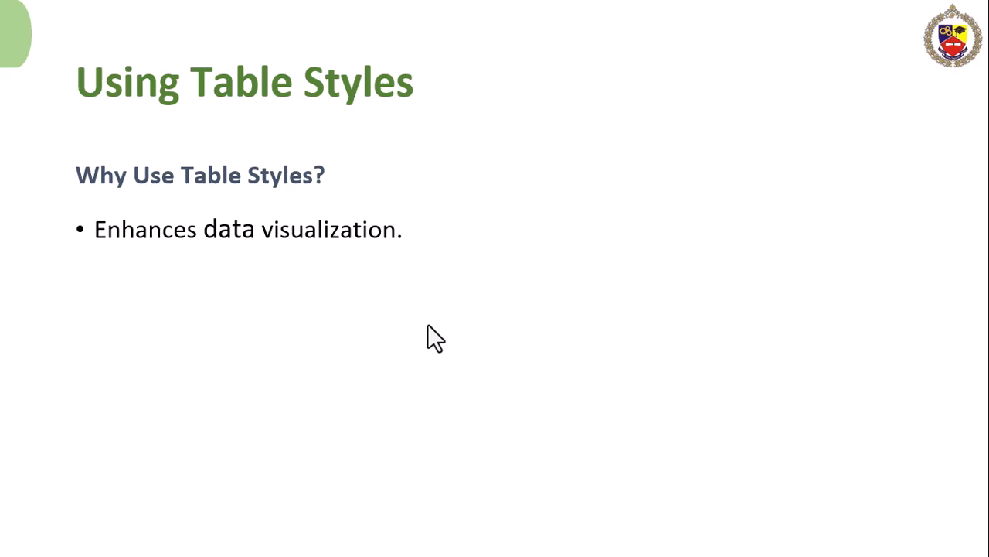
left_click(427, 325)
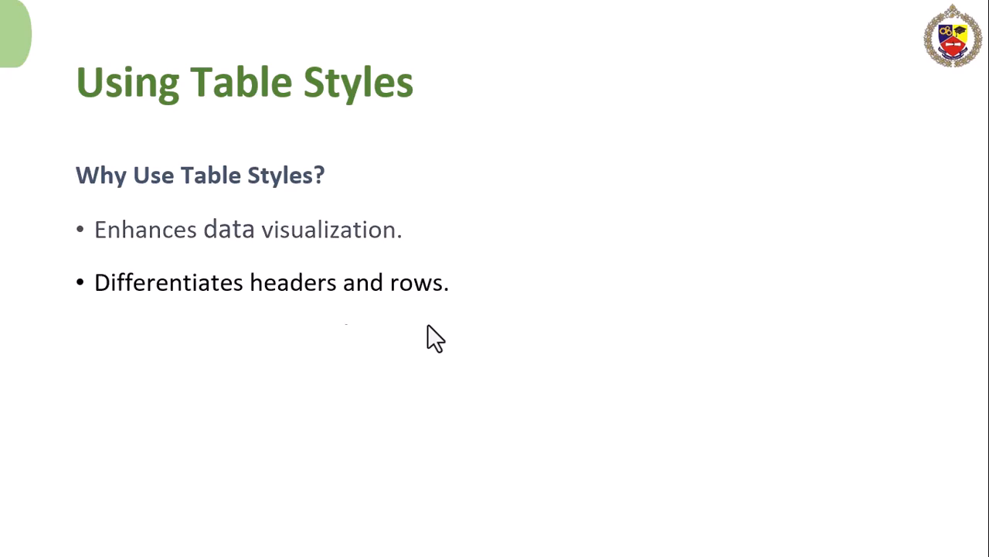
left_click(427, 325)
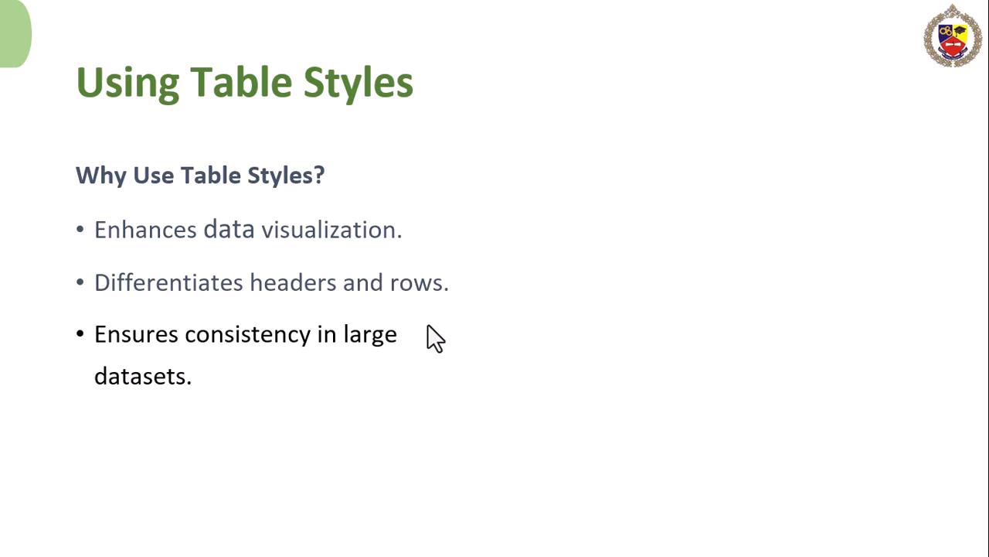
left_click(427, 325)
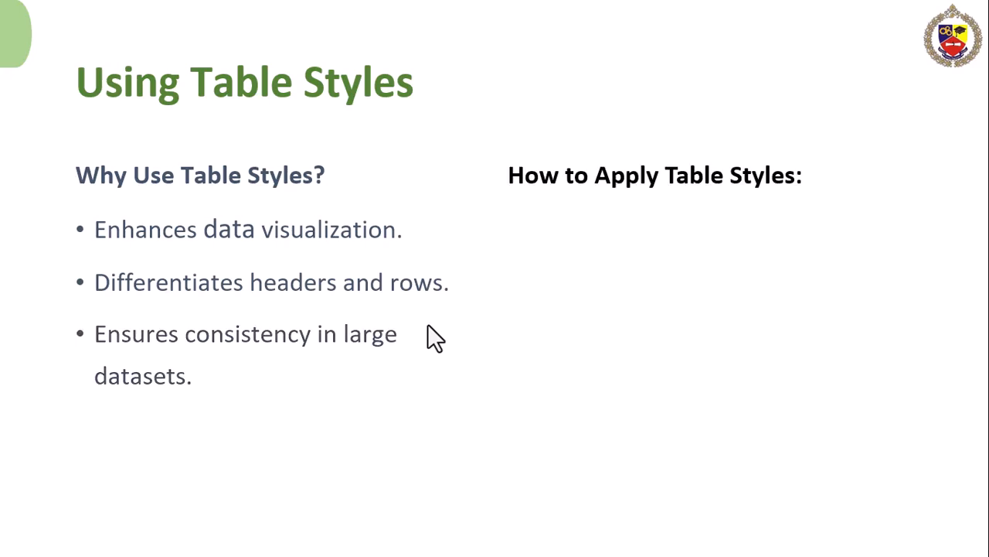
left_click(428, 325)
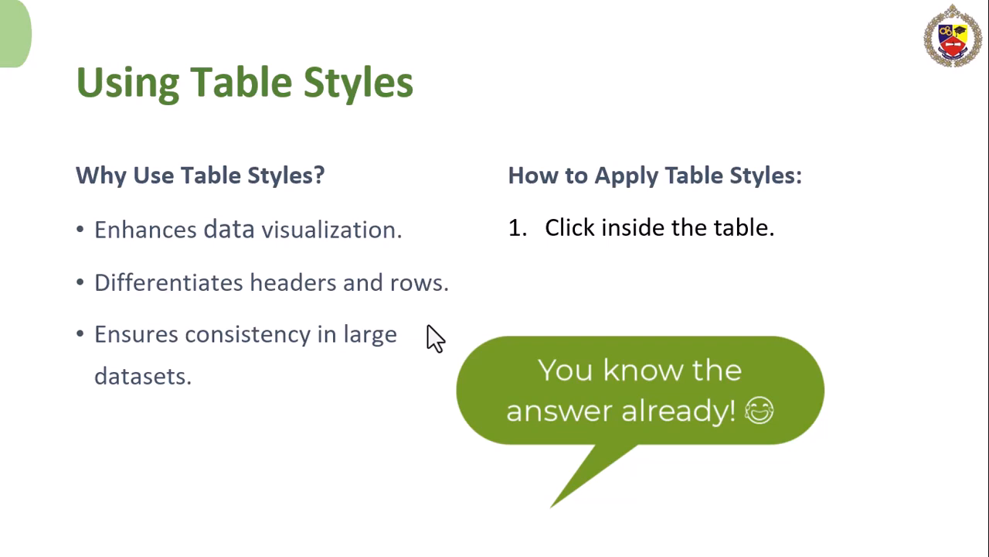
left_click(428, 325)
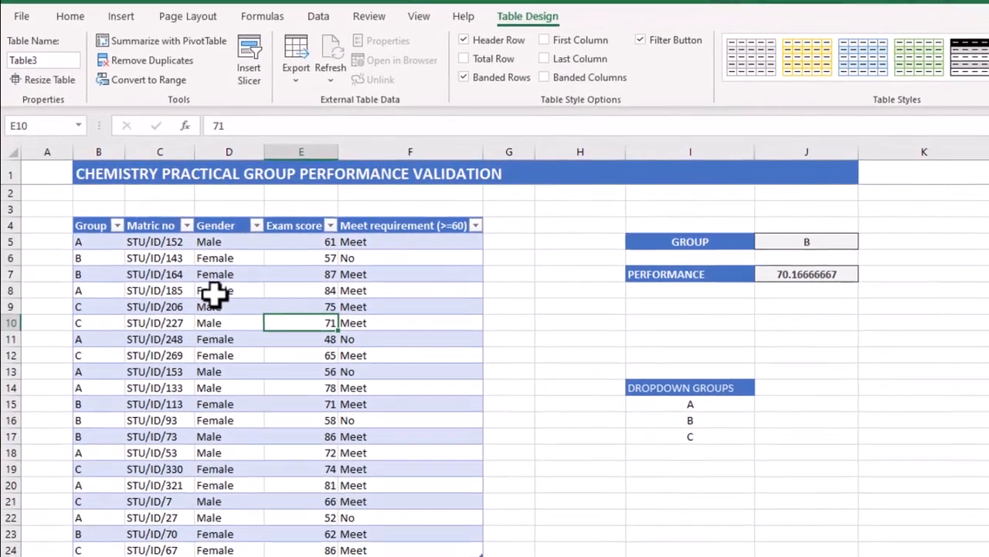
- Apply the Blue, Table Style Light 9 style to the chemistry exam score table
left_click(201, 287)
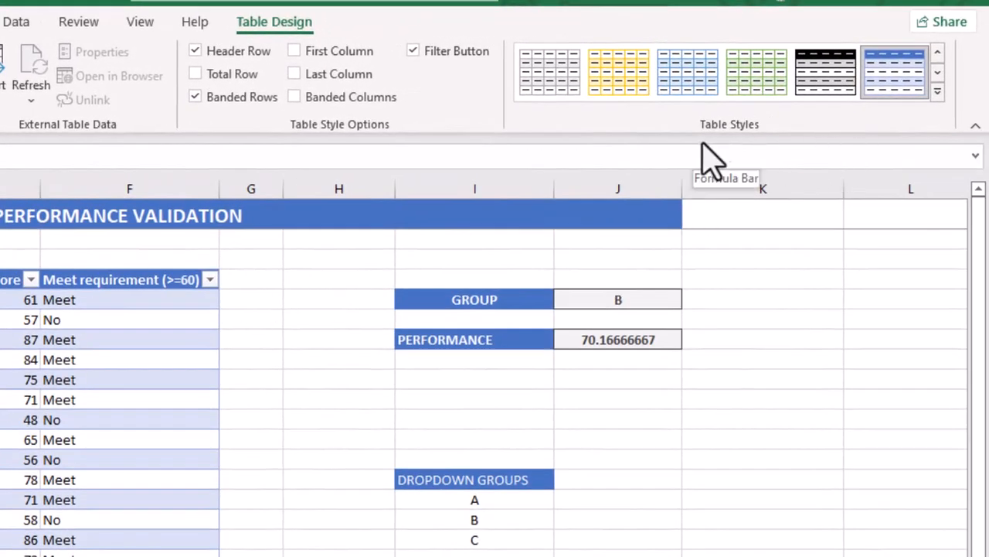
left_click(939, 91)
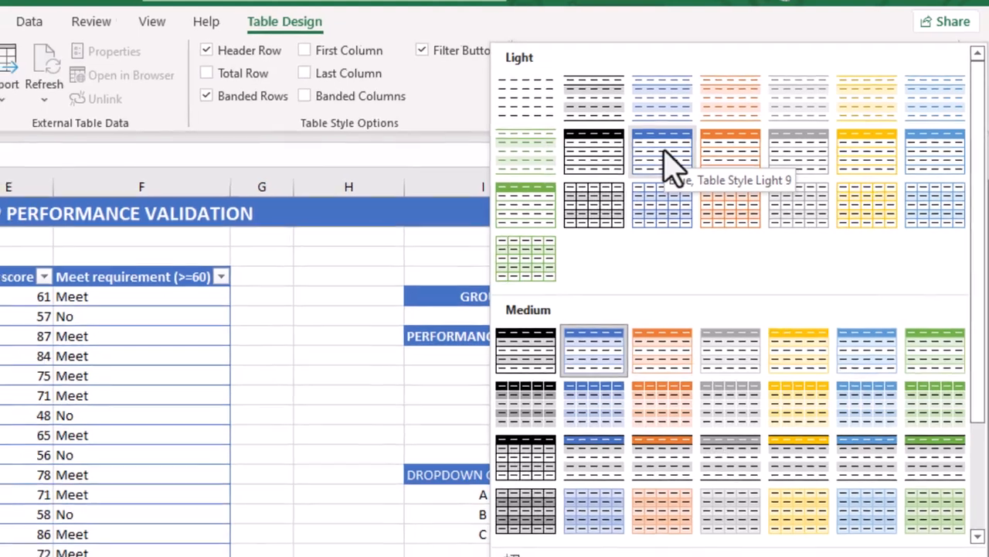
left_click(661, 156)
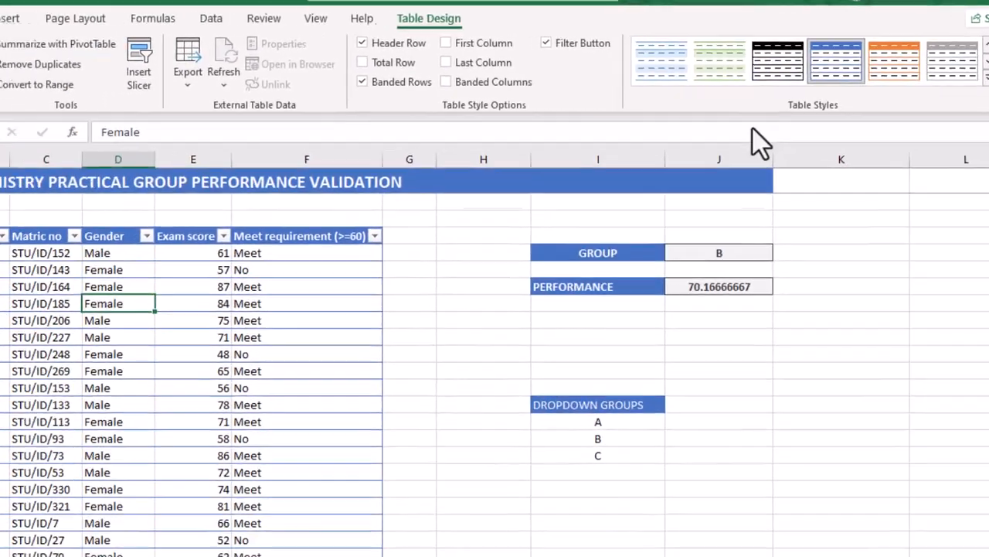
left_click(235, 322)
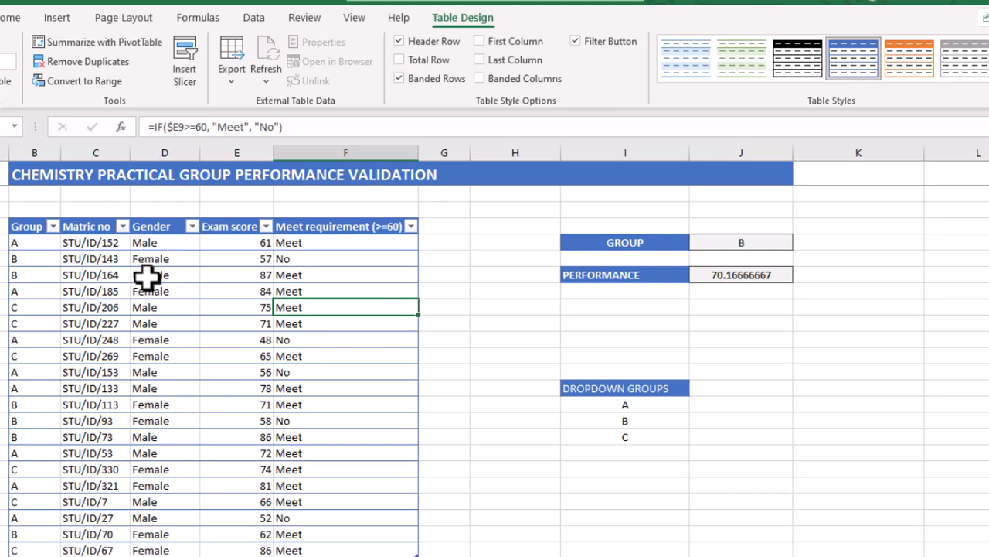
- Browse the light, medium and dark table styles and preview them on the exam score table
left_click(153, 278)
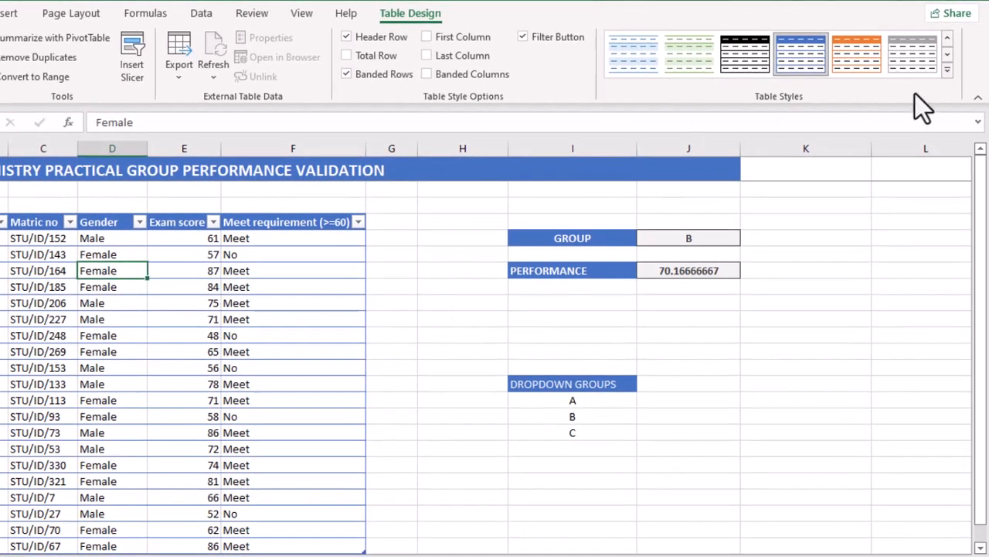
left_click(946, 72)
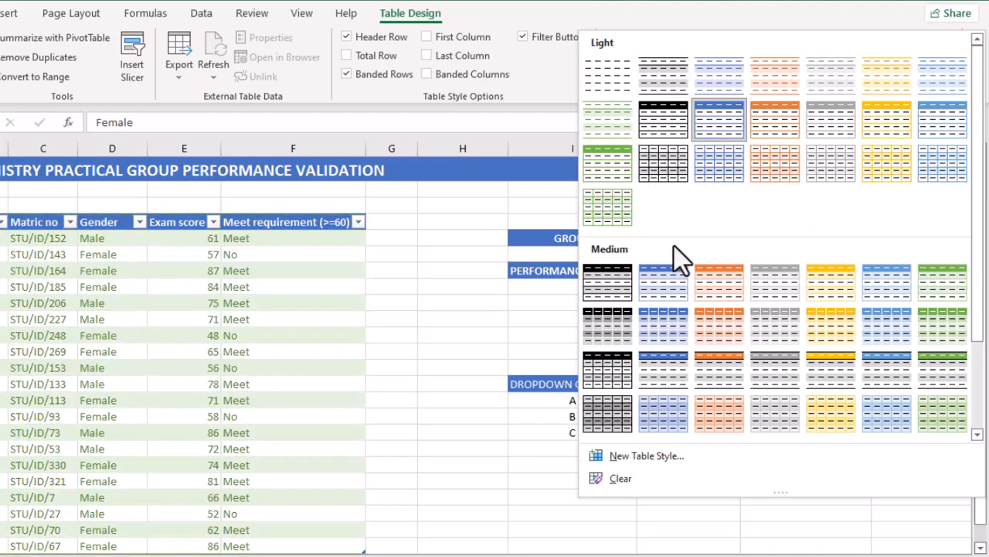
scroll(673, 249, "down", 2)
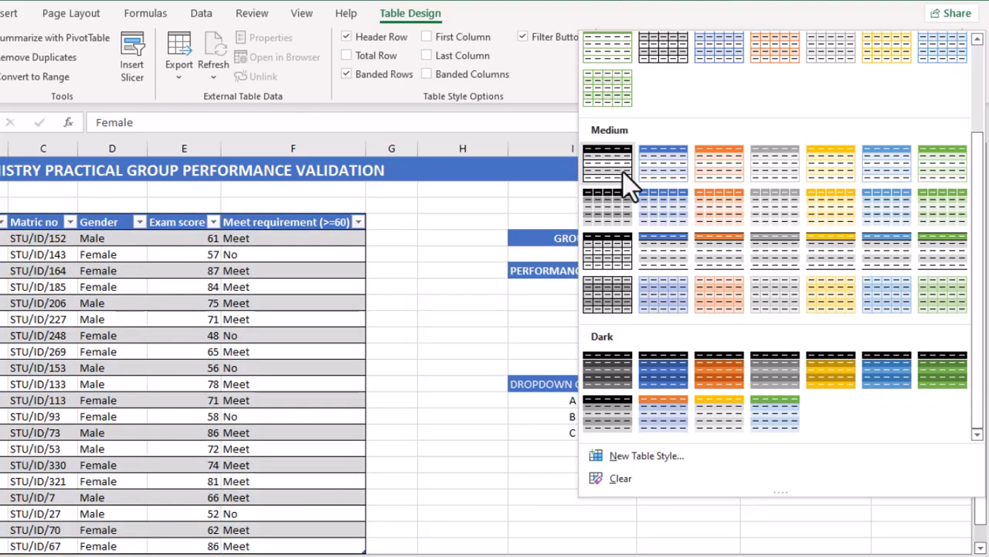
scroll(772, 170, "up", 3)
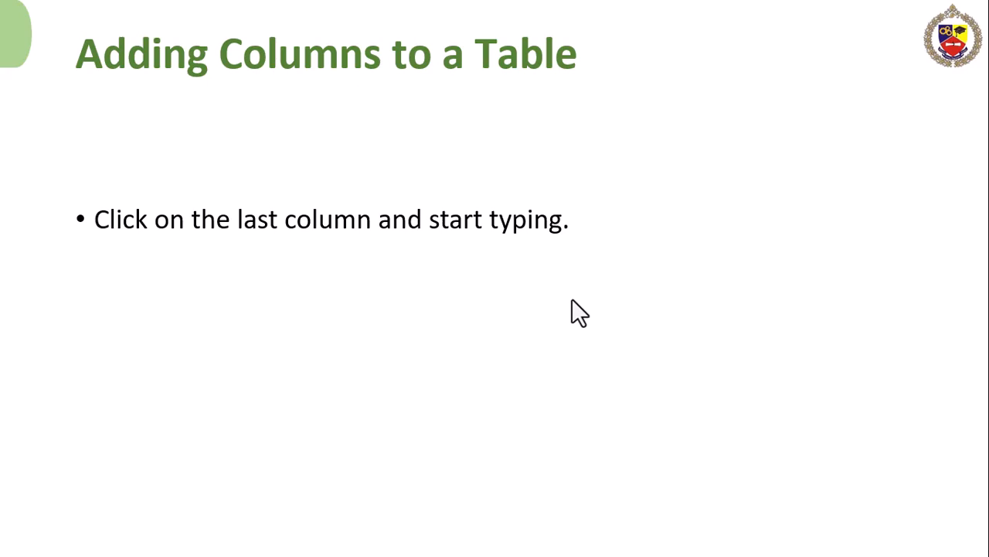
left_click(572, 298)
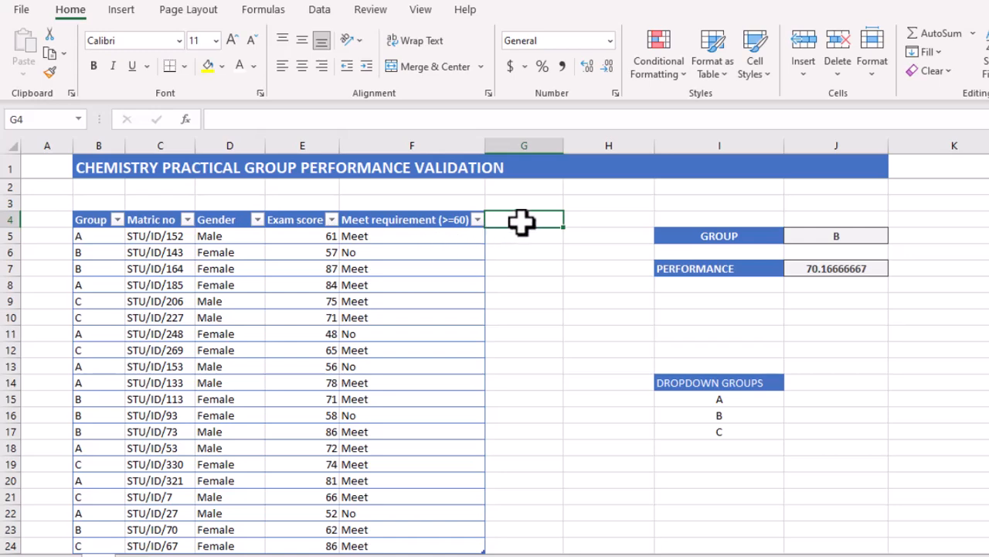
- Add a new column headed "Is Male" directly after the Meet requirement (>=60) column of the exam score table
type("Is Ma")
key("Return")
key("Return")
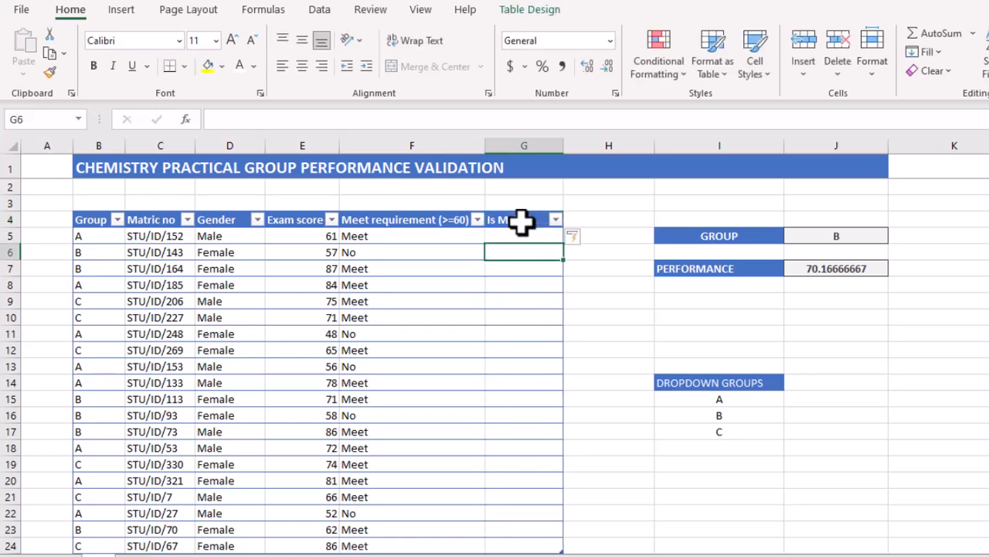
left_click(514, 238)
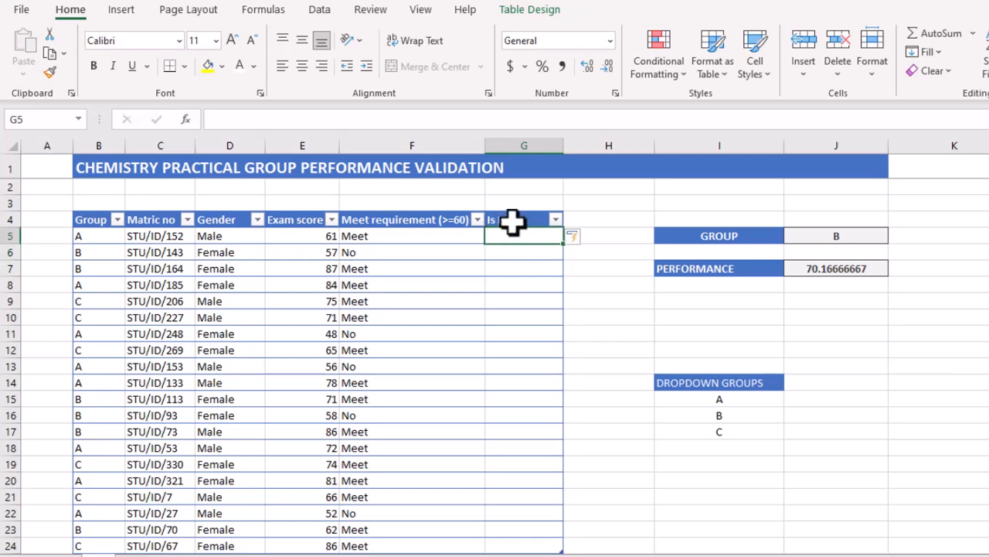
type("=")
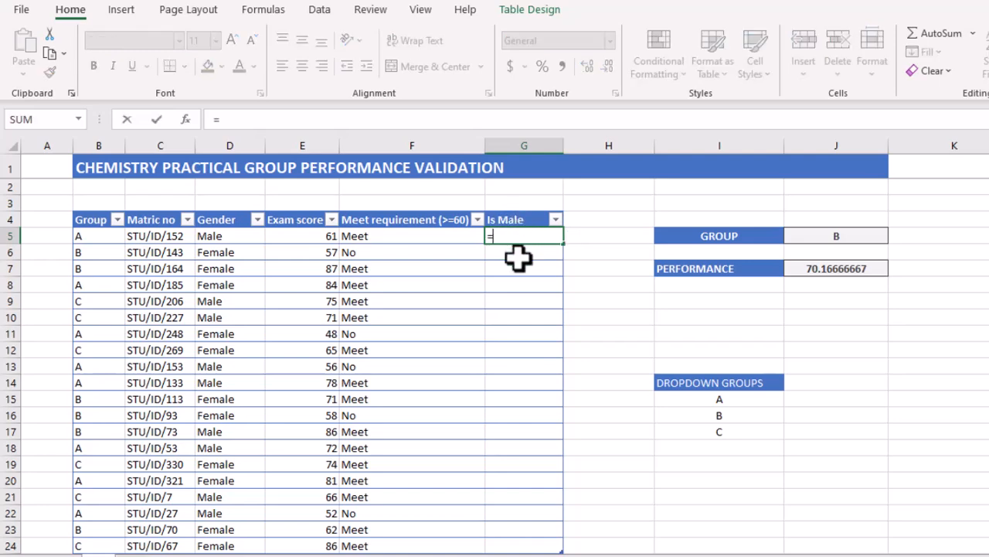
type("if")
key("Tab")
type("[@Gender]=\"Male\")")
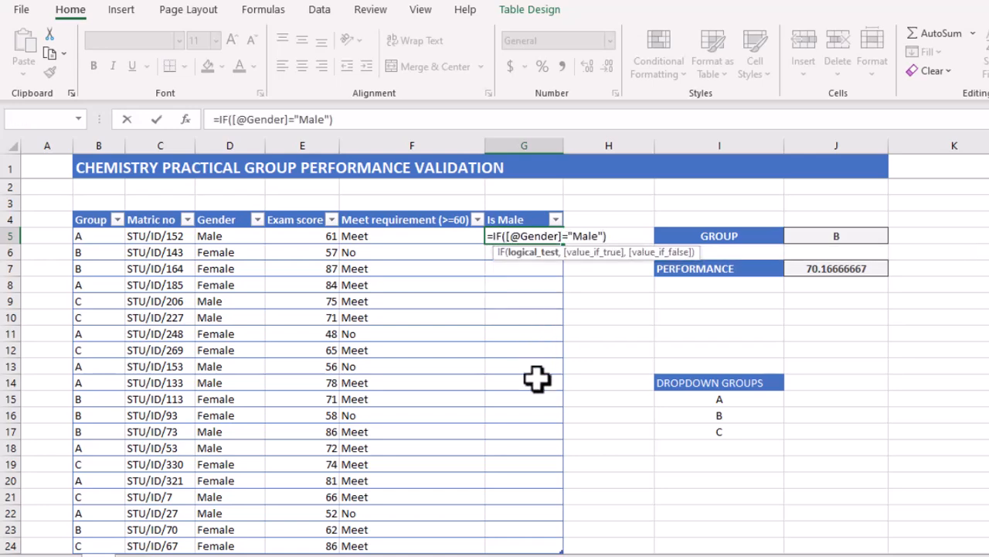
type(",")
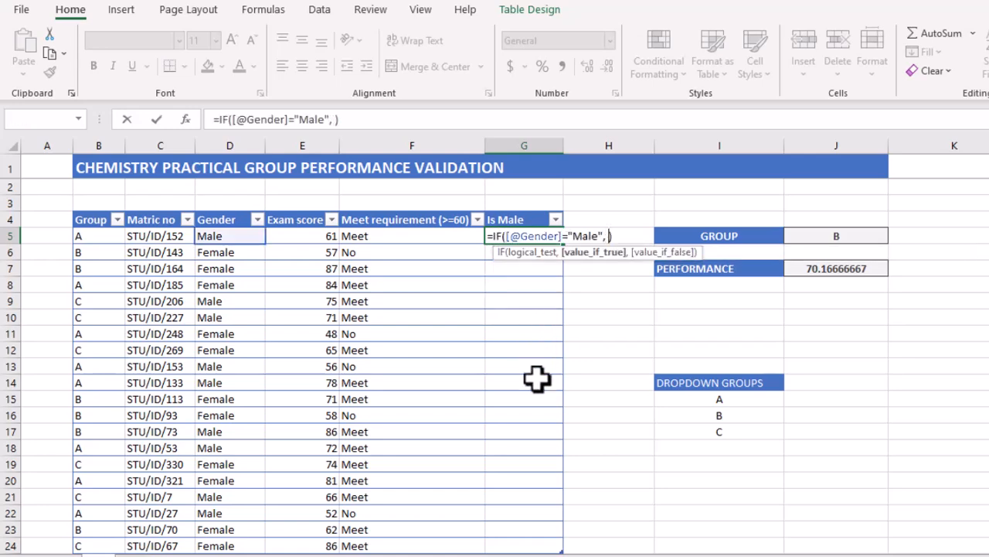
type(" TRUE, FALSE")
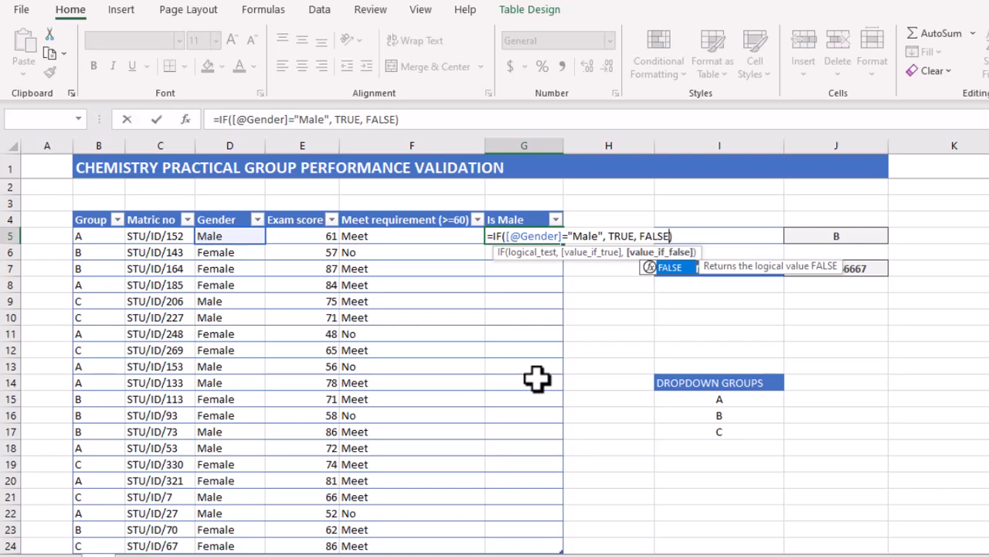
key("Return")
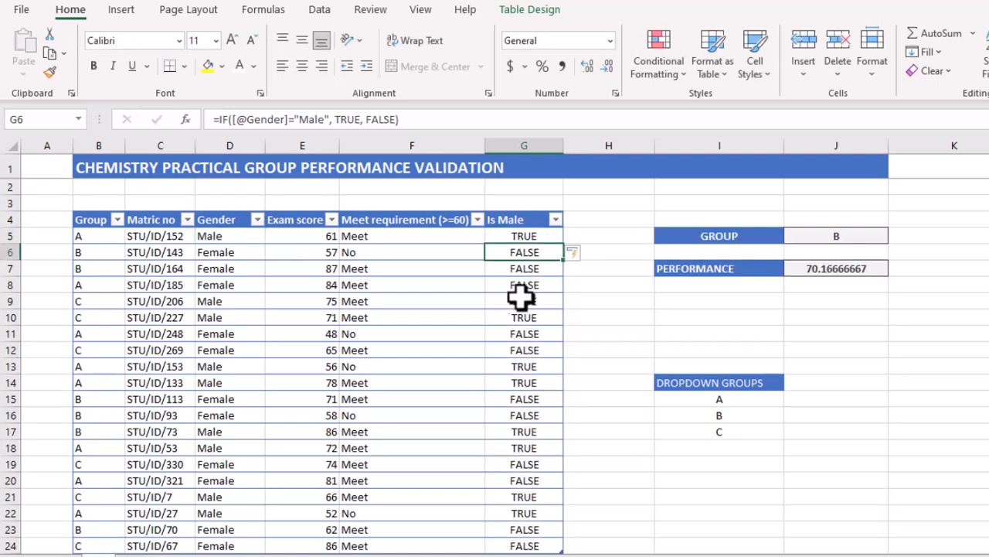
- Compare the formulas in several Is Male cells and check the column down to the table's last row
left_click(521, 268)
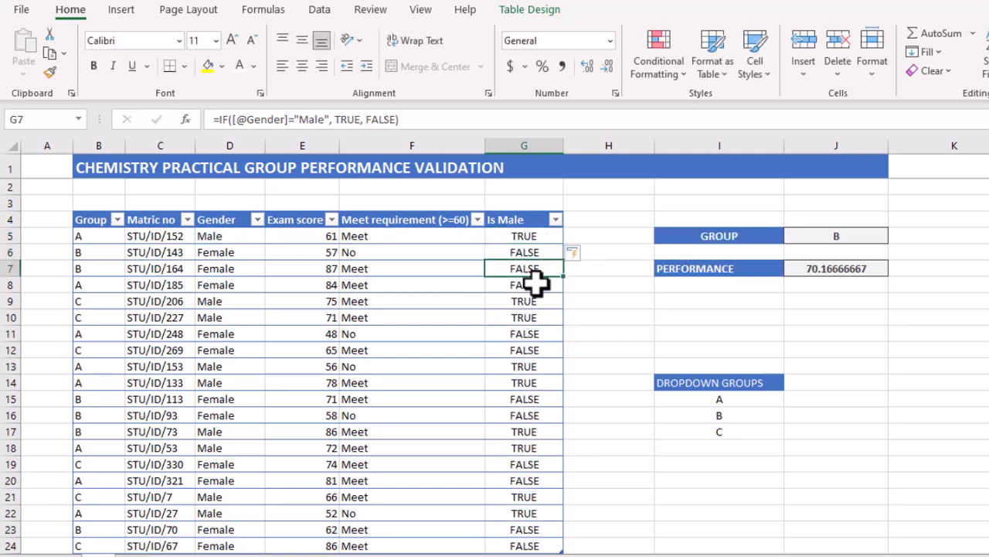
left_click(521, 238)
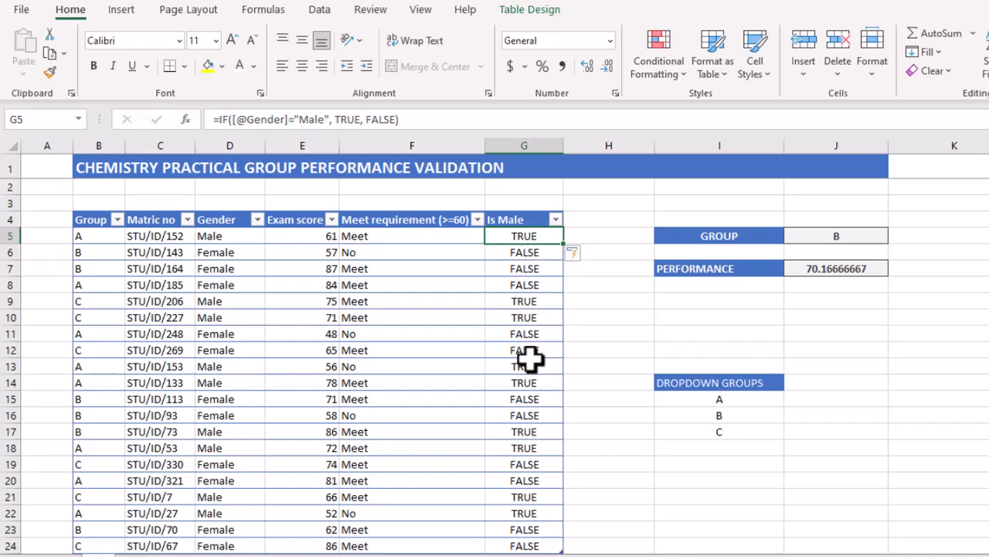
scroll(530, 357, "down", 2)
scroll(530, 357, "down", 1)
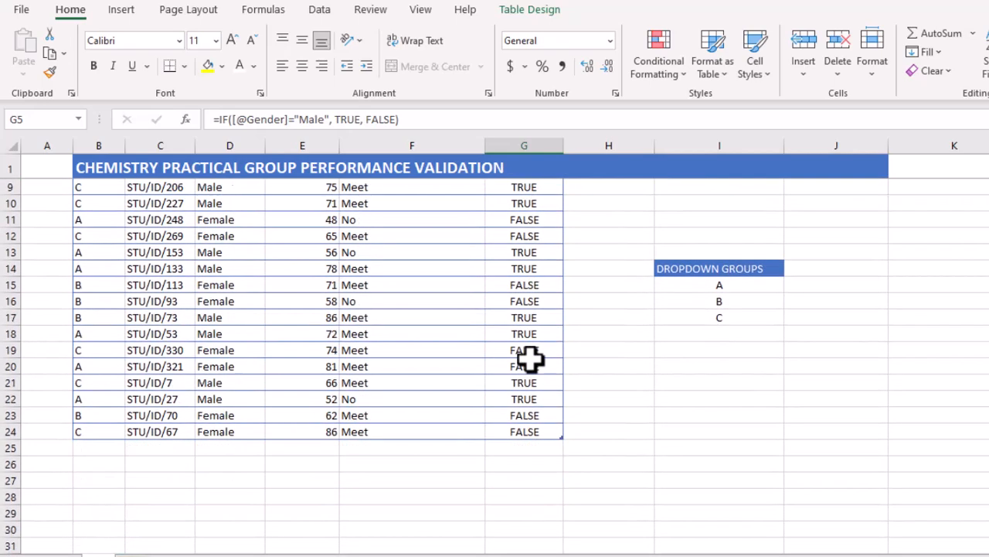
scroll(533, 360, "up", 3)
left_click(522, 285)
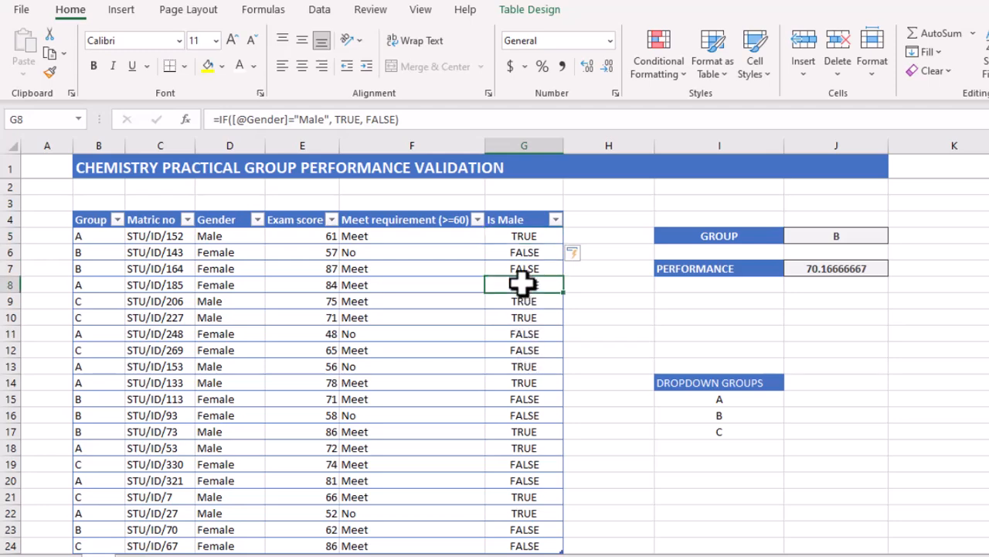
left_click(521, 239)
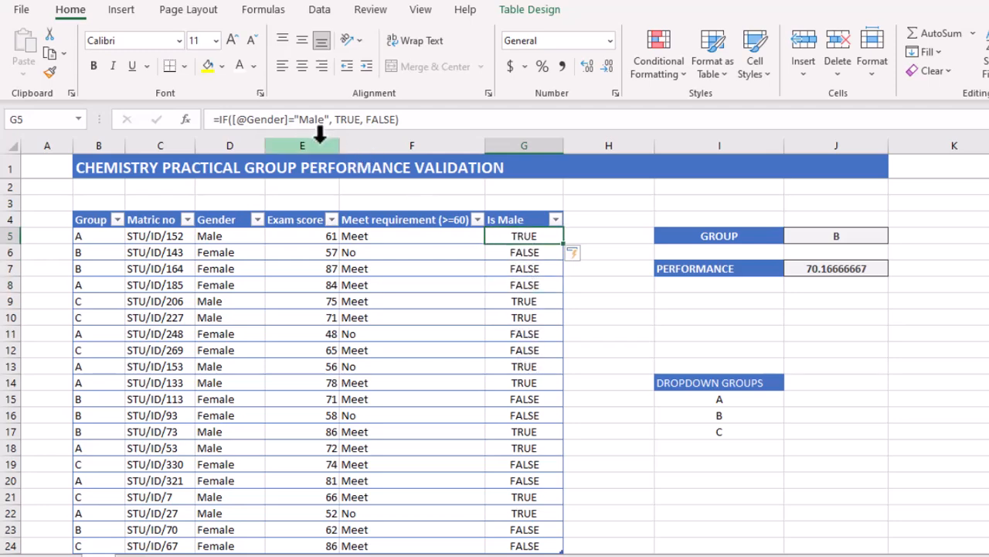
left_click(523, 267)
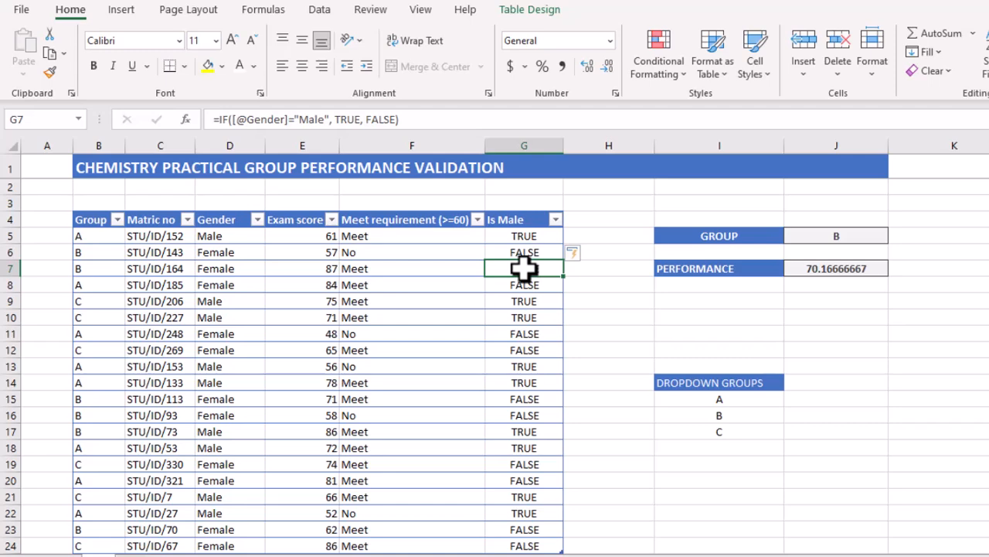
key("Down")
key("Down")
key("Down")
key("Up")
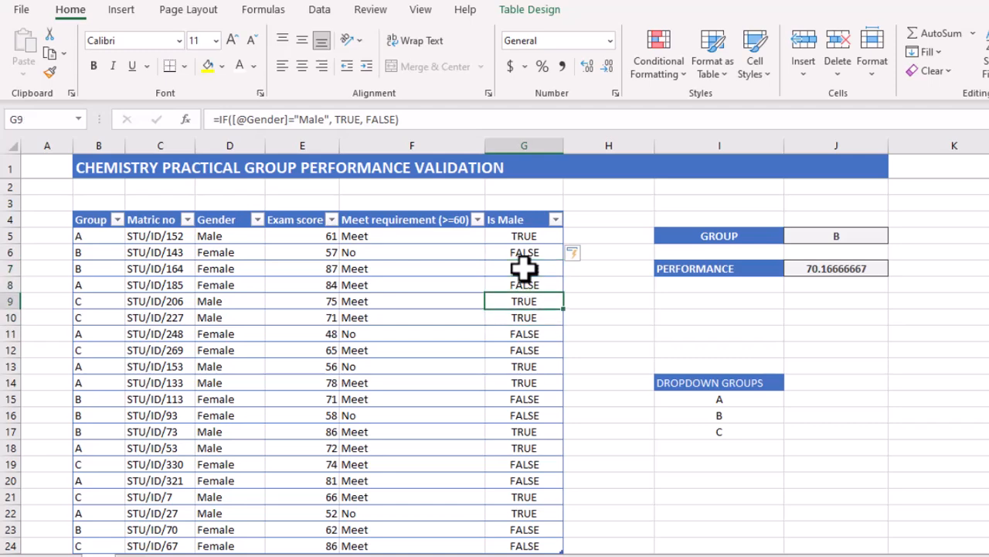
left_click(528, 233)
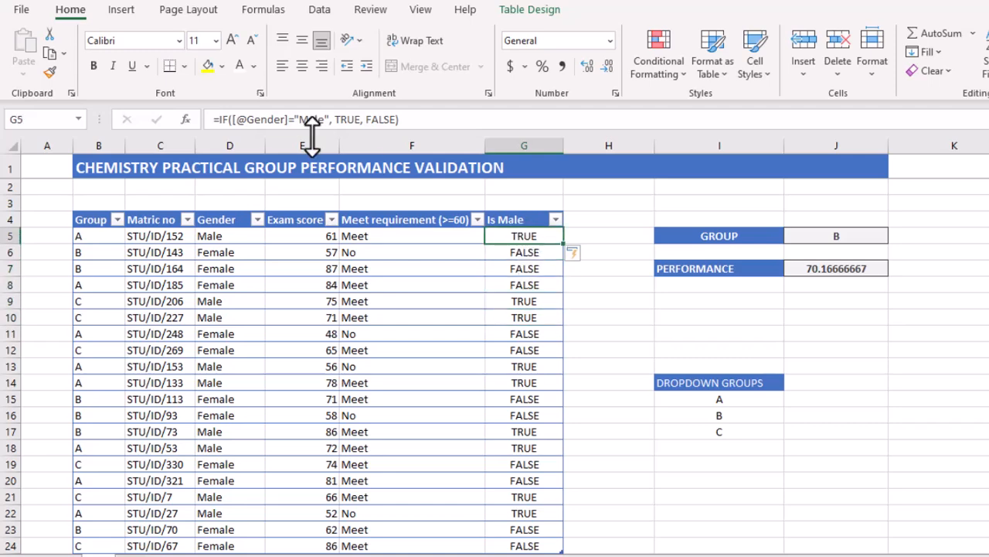
left_click(244, 119)
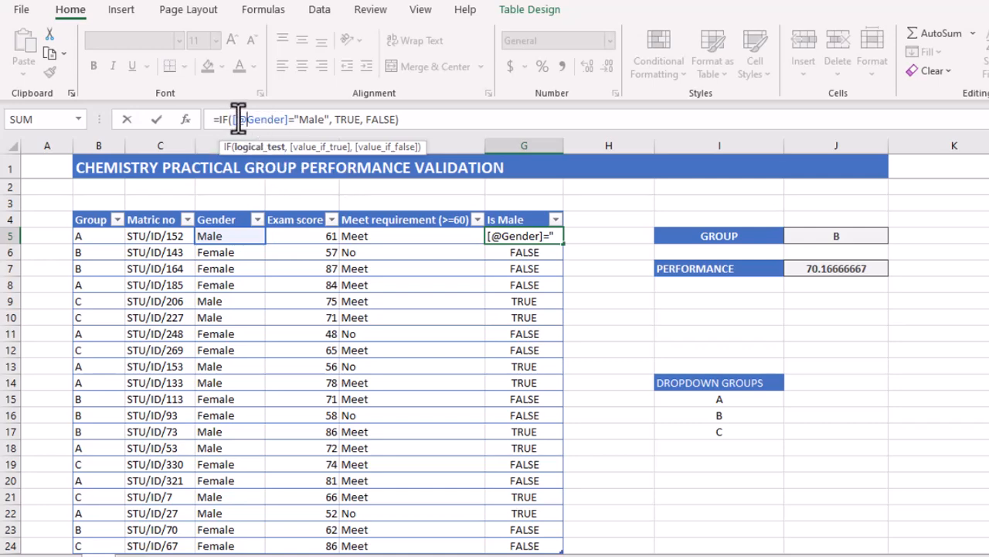
left_click_drag(236, 119, 280, 121)
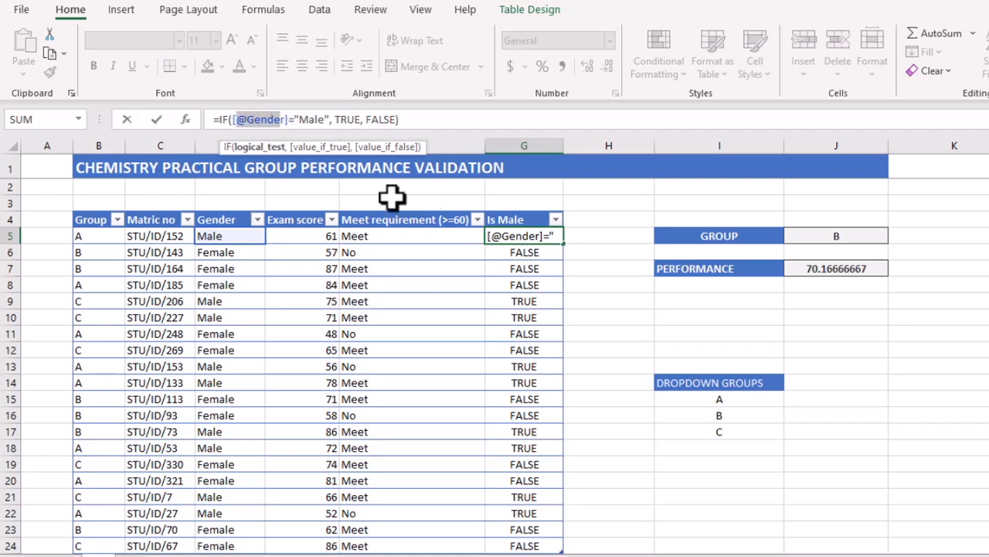
left_click(435, 124)
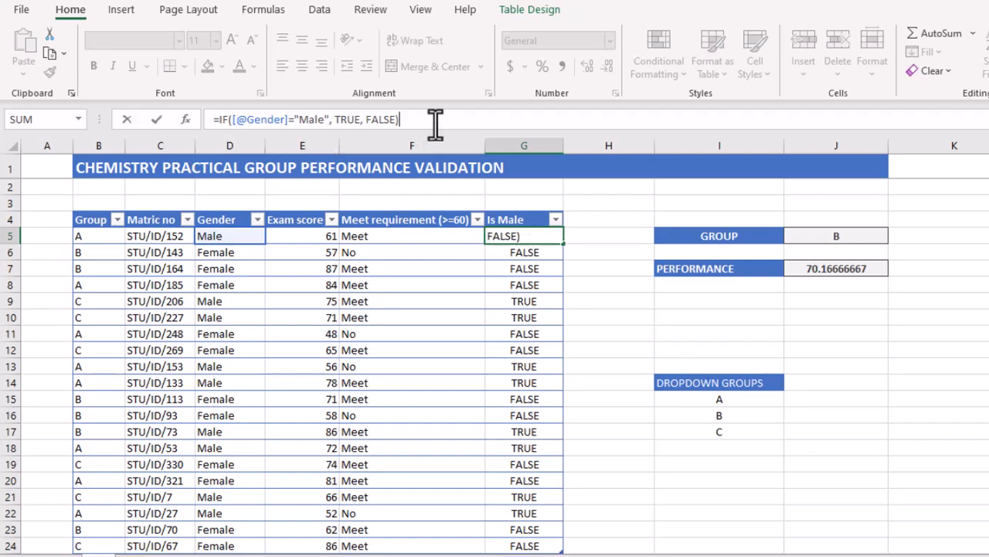
key("Return")
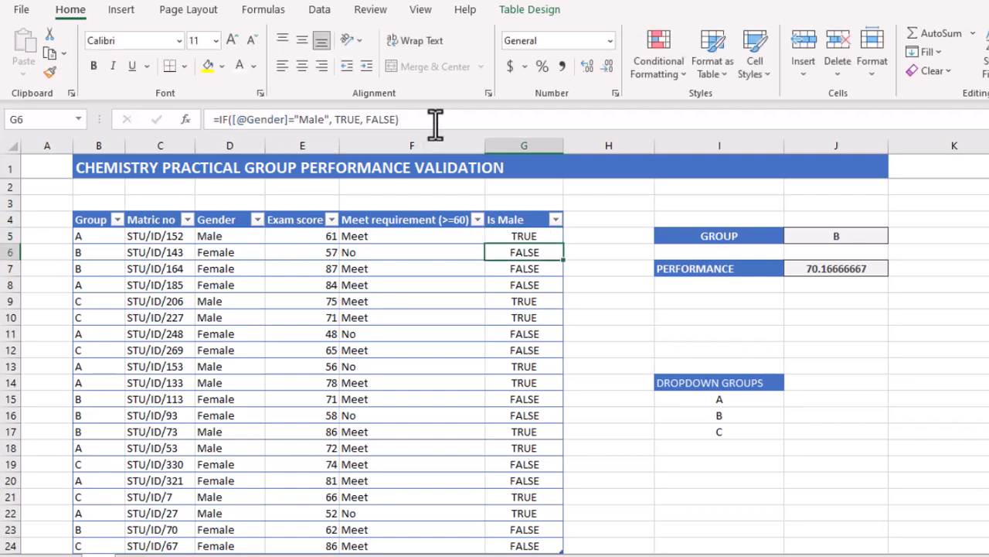
scroll(574, 481, "down", 1)
left_click(554, 482)
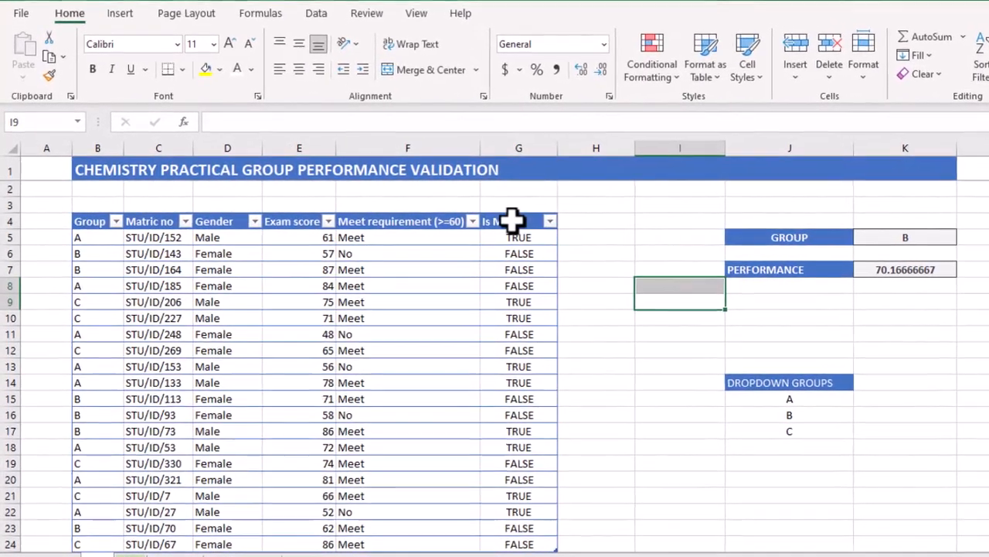
- Delete the Is Male column from the exam score table, and restore it by undoing the deletion
left_click(512, 221)
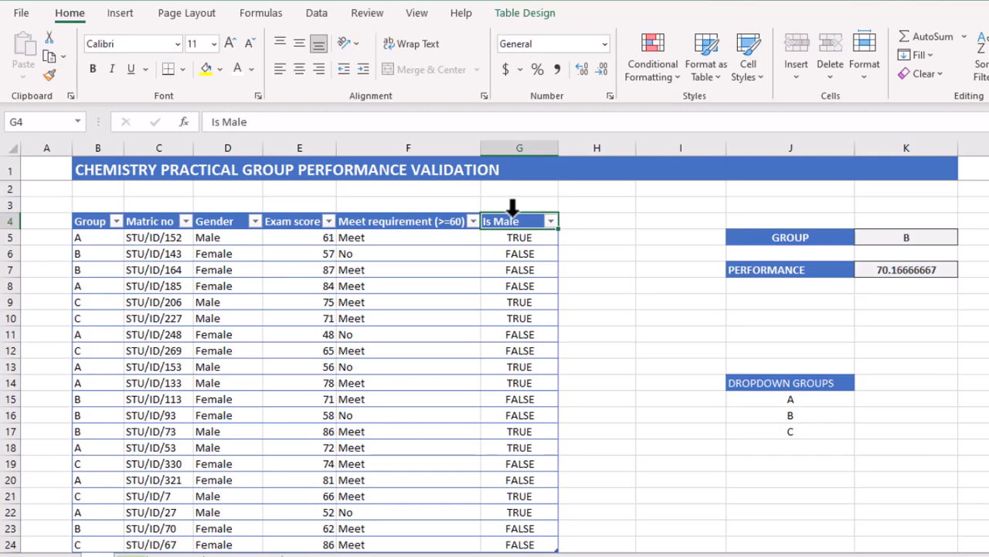
left_click(513, 207)
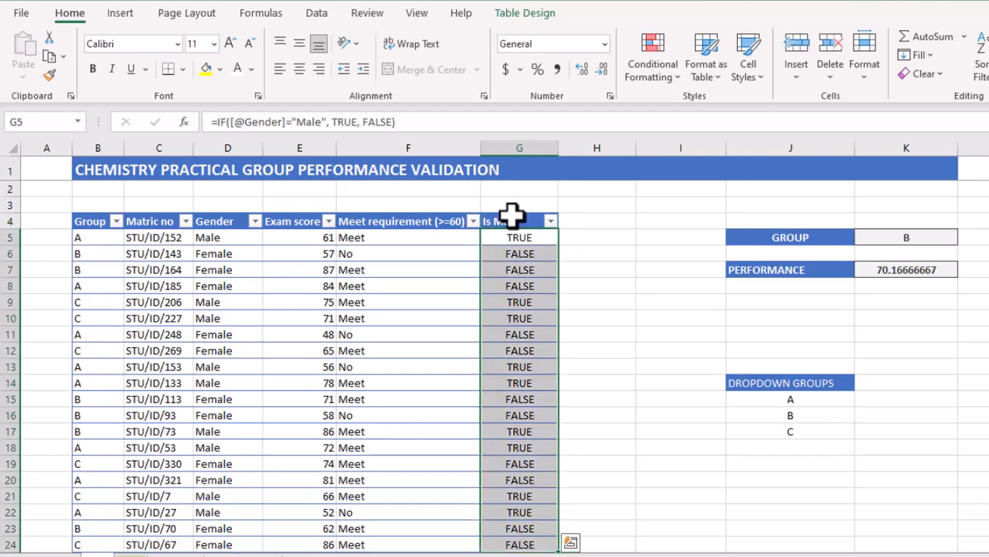
right_click(513, 208)
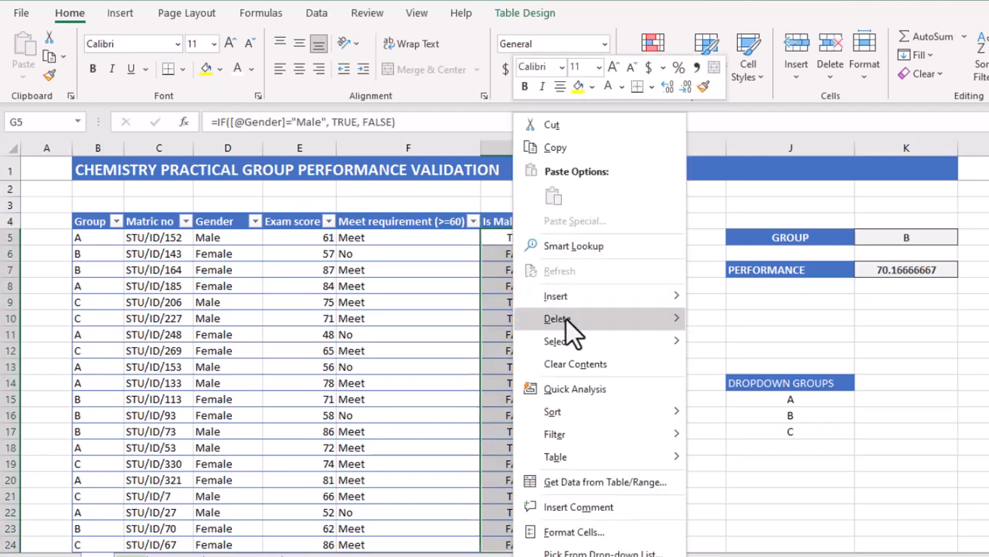
mouse_move(567, 319)
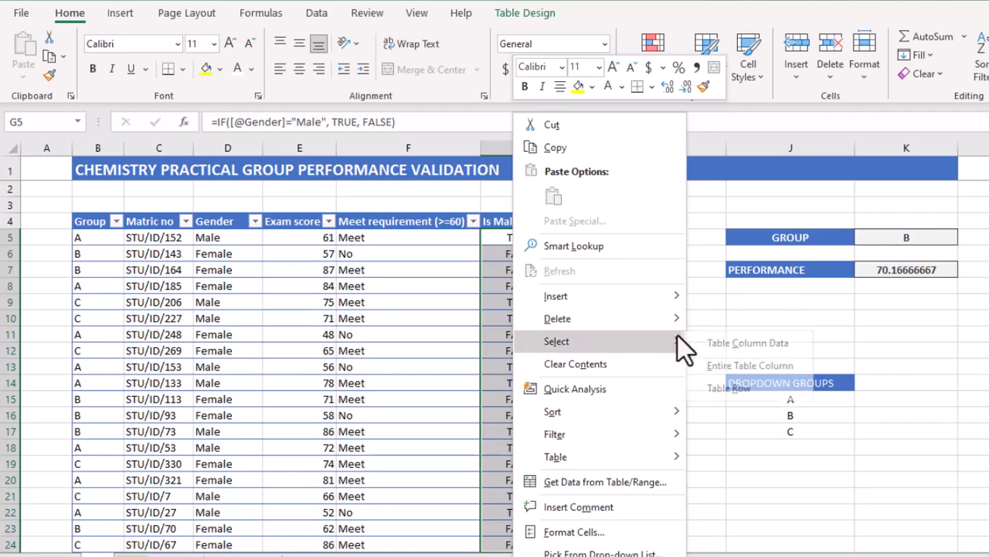
left_click(756, 319)
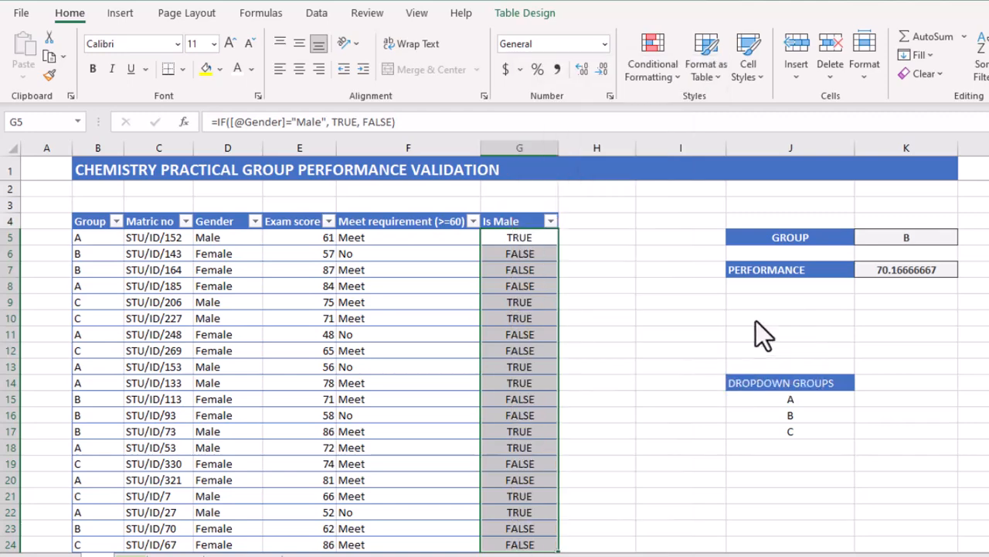
left_click(532, 266)
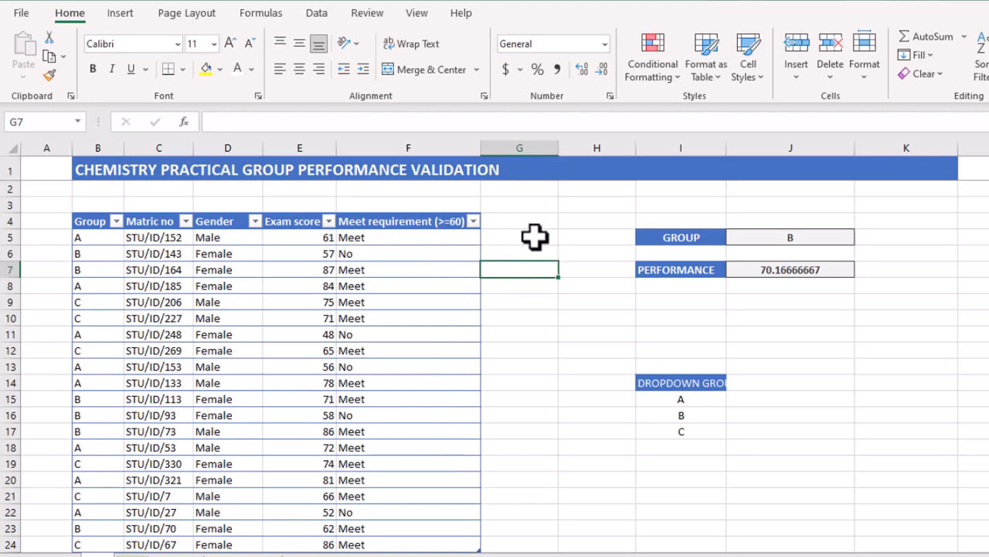
left_click(513, 220)
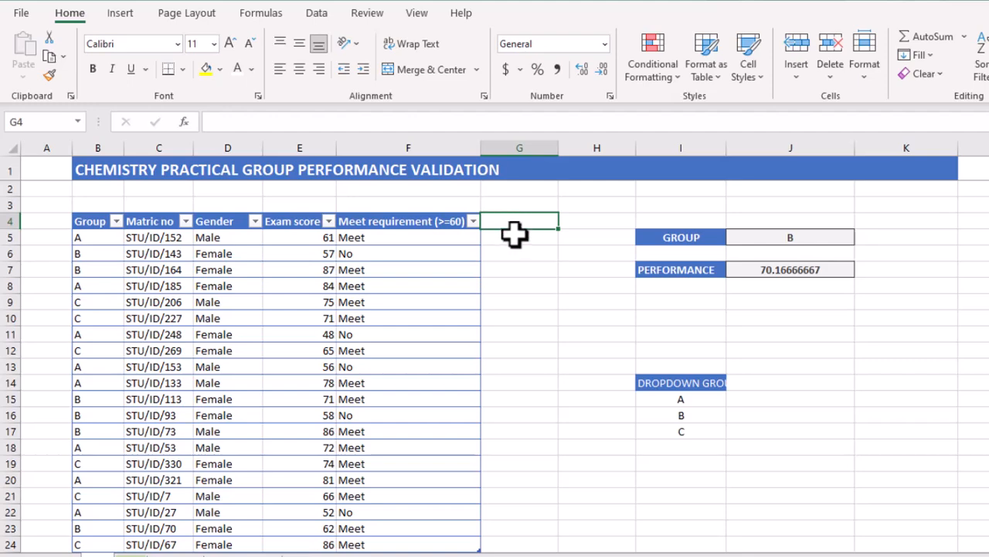
key("ctrl+v")
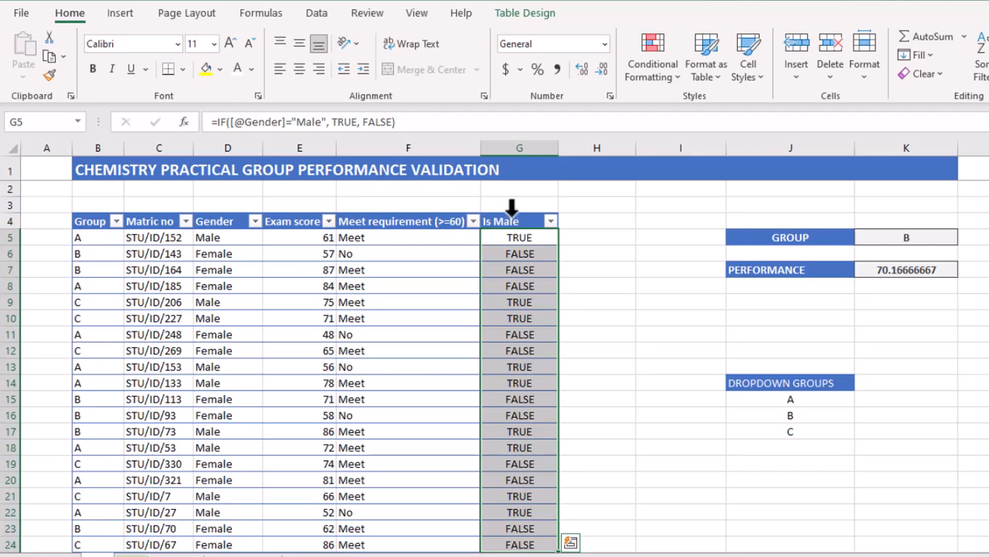
- Select the entire Is Male table column including its header and delete it
left_click(514, 219)
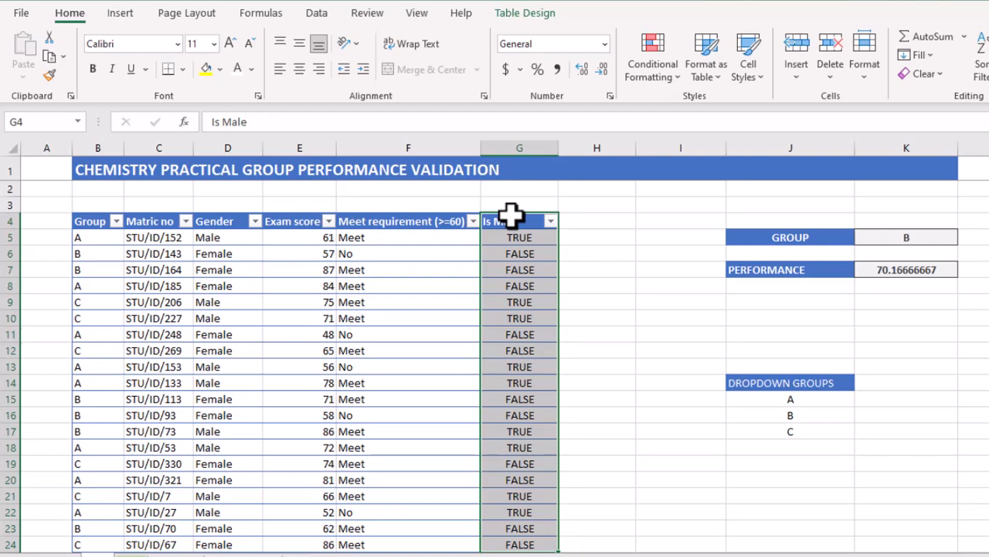
key("ctrl+minus")
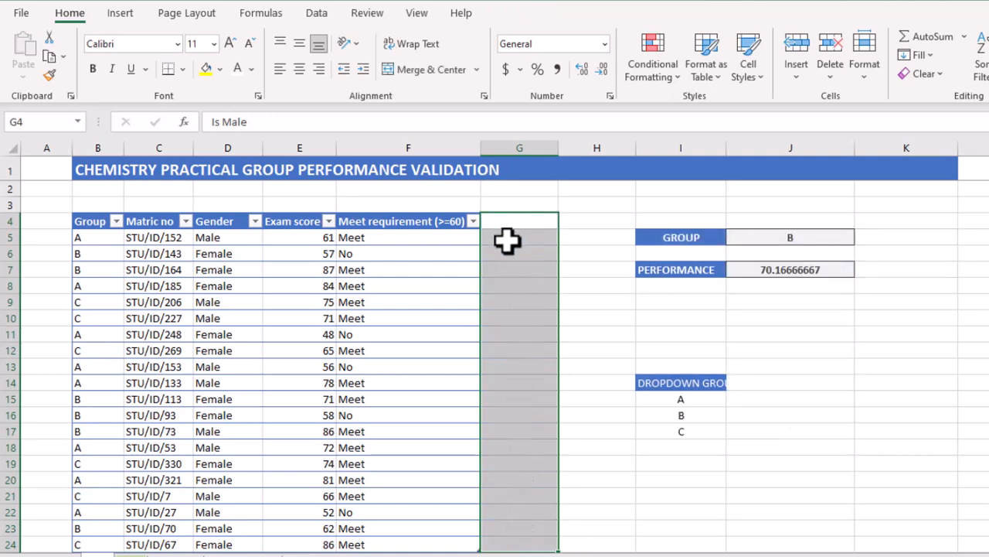
left_click(531, 238)
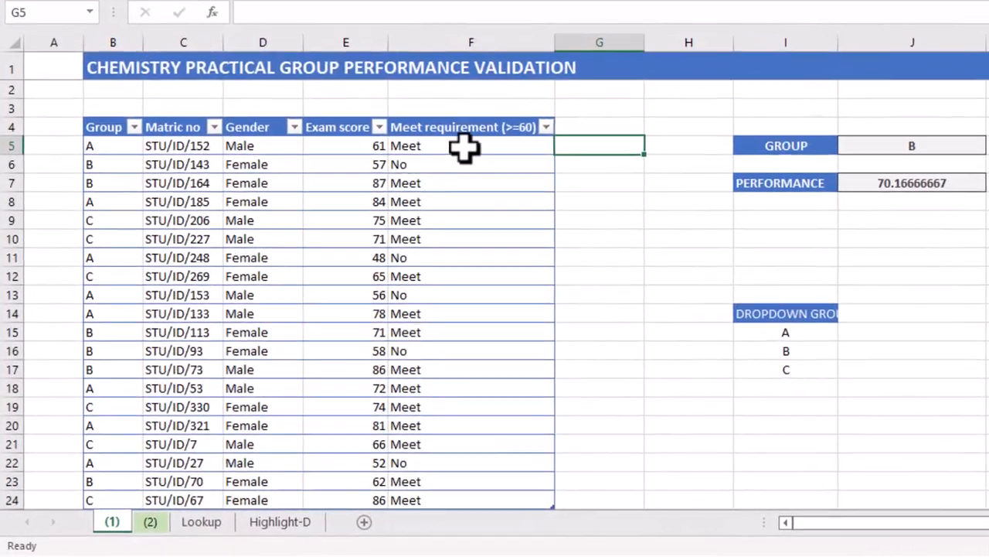
- Start a new row directly below the exam score table with group B, the matric number used in row 22 and gender Male
left_click(403, 204)
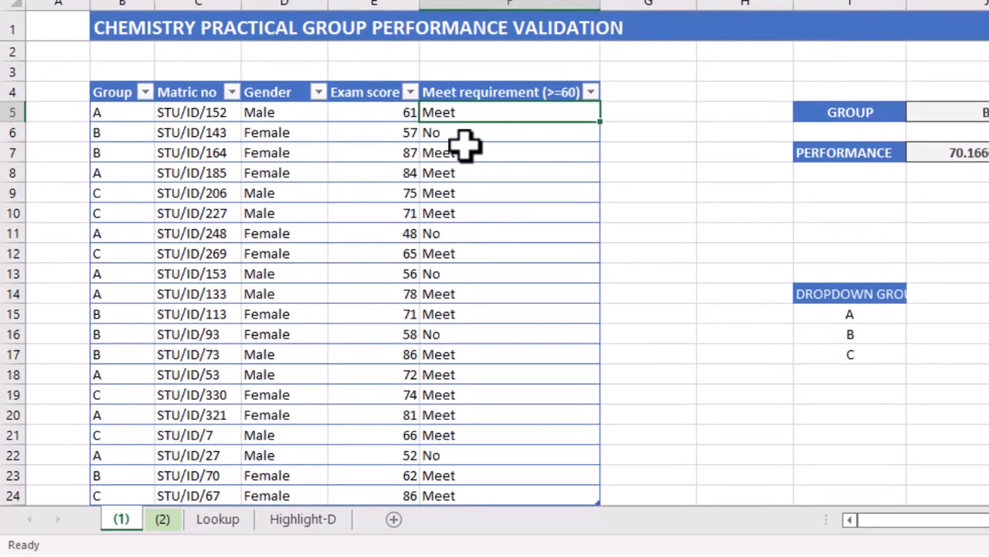
scroll(463, 143, "down", 3)
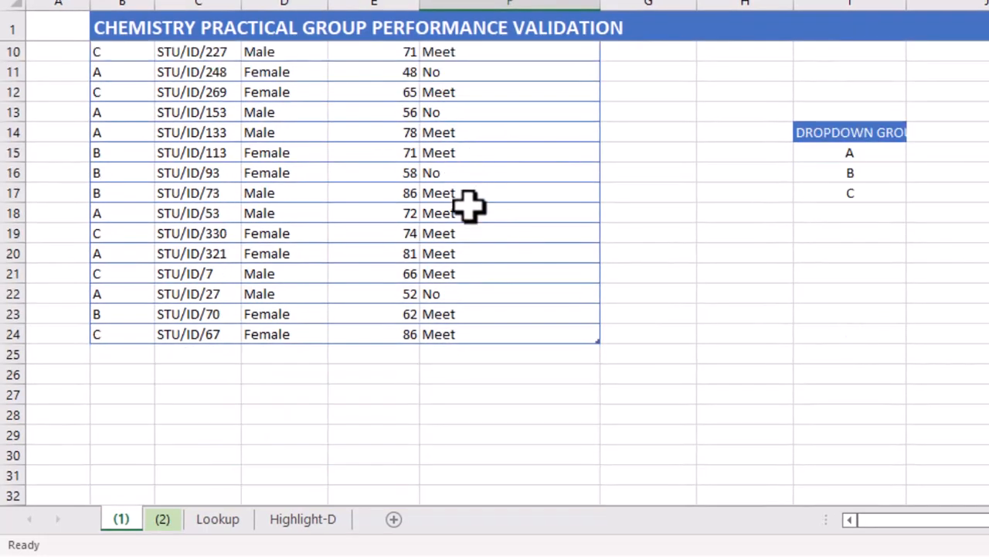
scroll(470, 206, "up", 2)
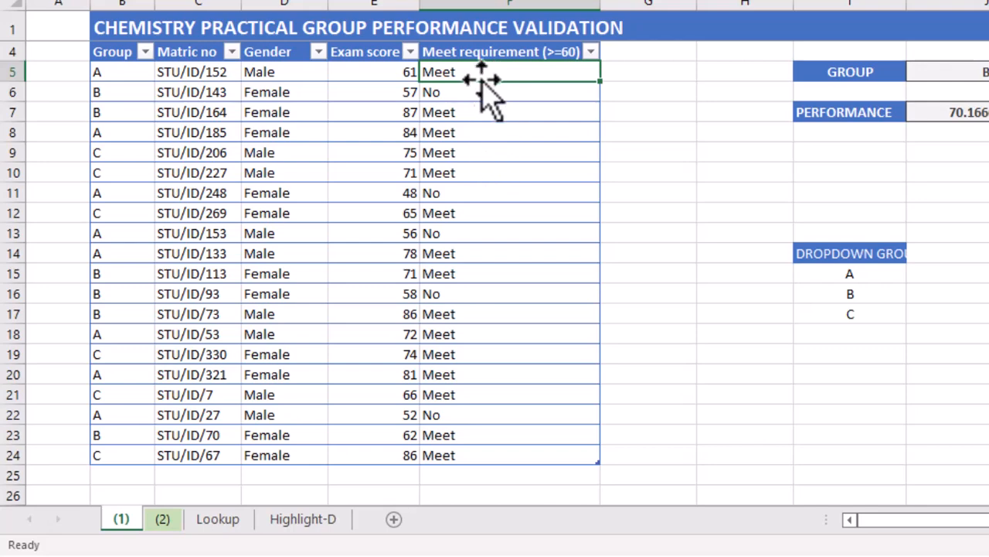
scroll(474, 206, "down", 2)
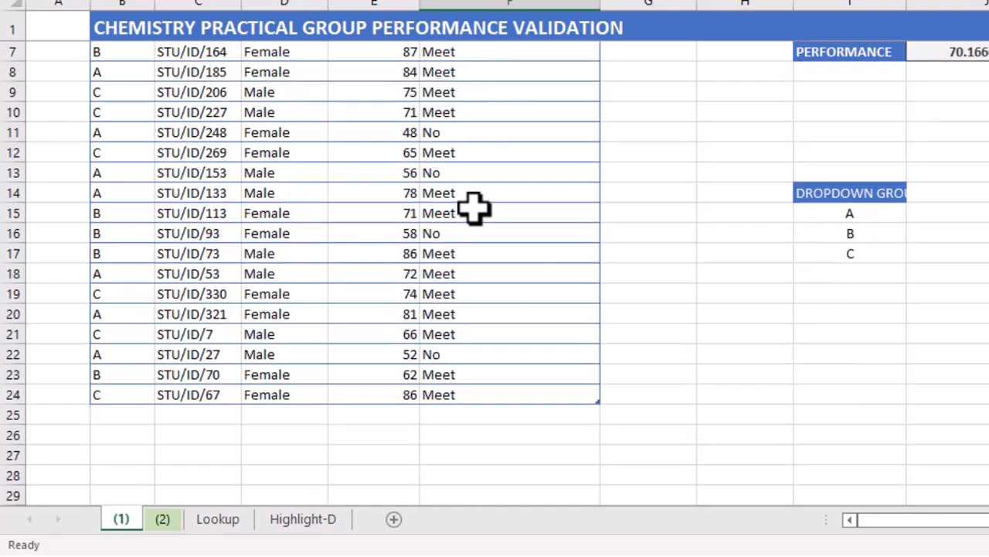
scroll(474, 207, "down", 2)
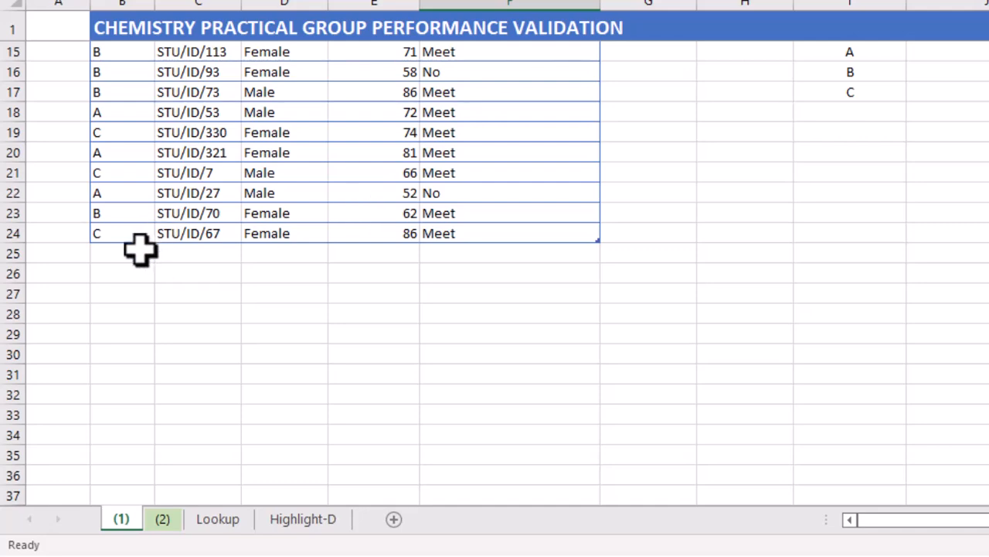
left_click(129, 250)
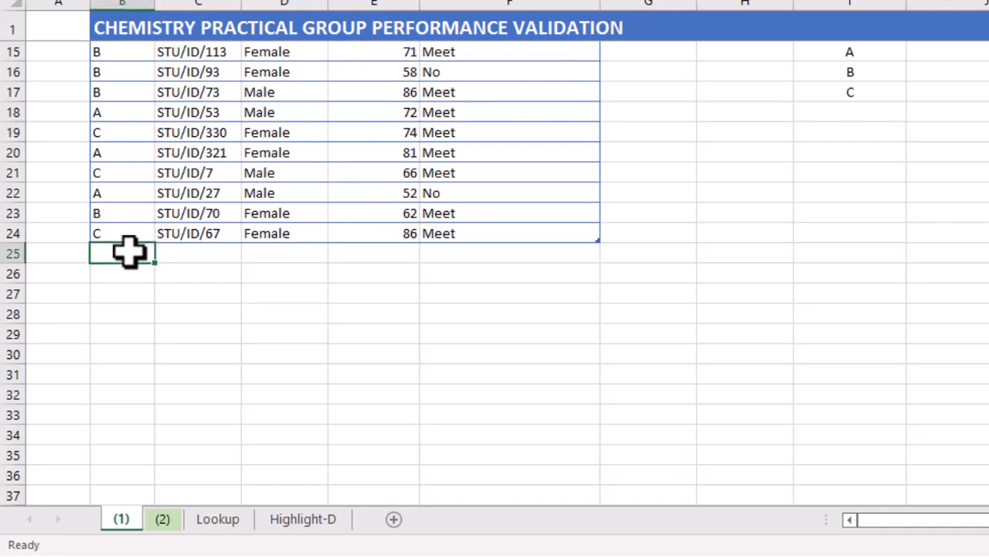
type("B")
key("Tab")
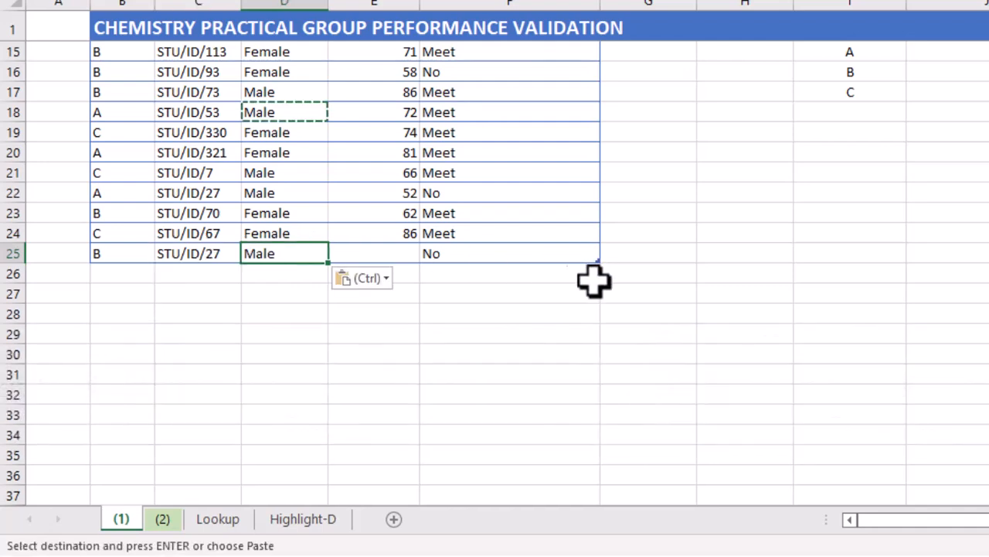
- Copy the exam score from row 22 into the new row's Exam score cell
left_click(404, 199)
key("ctrl+c")
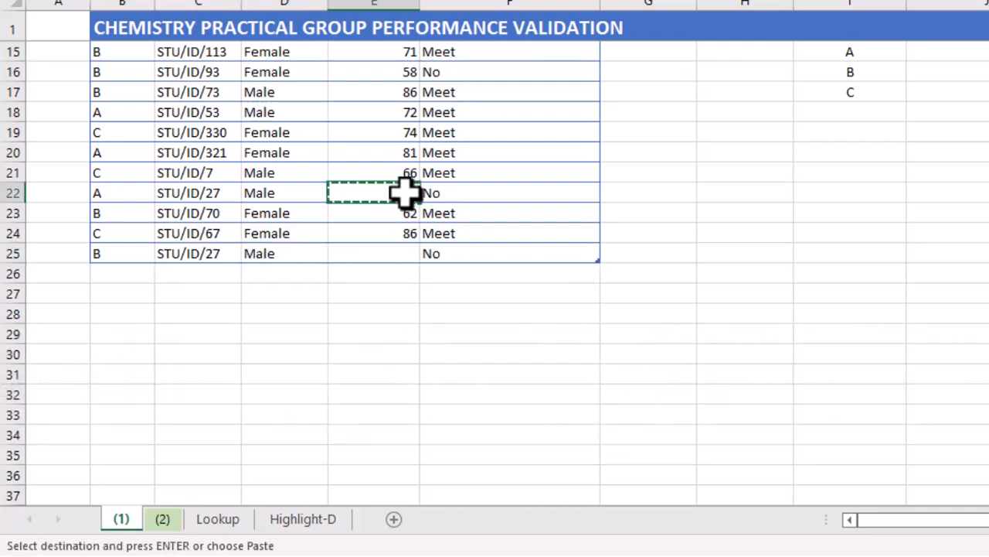
left_click(397, 253)
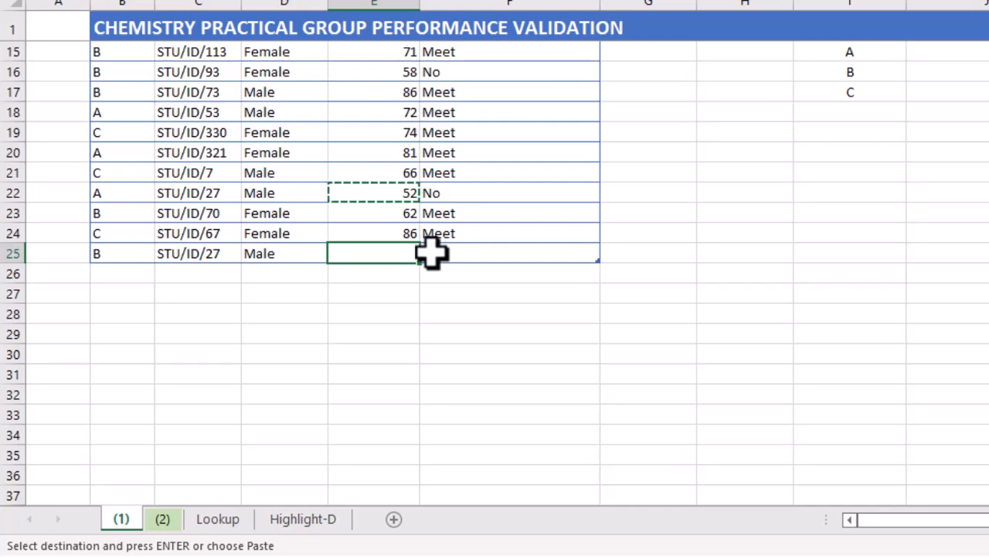
key("ctrl+v")
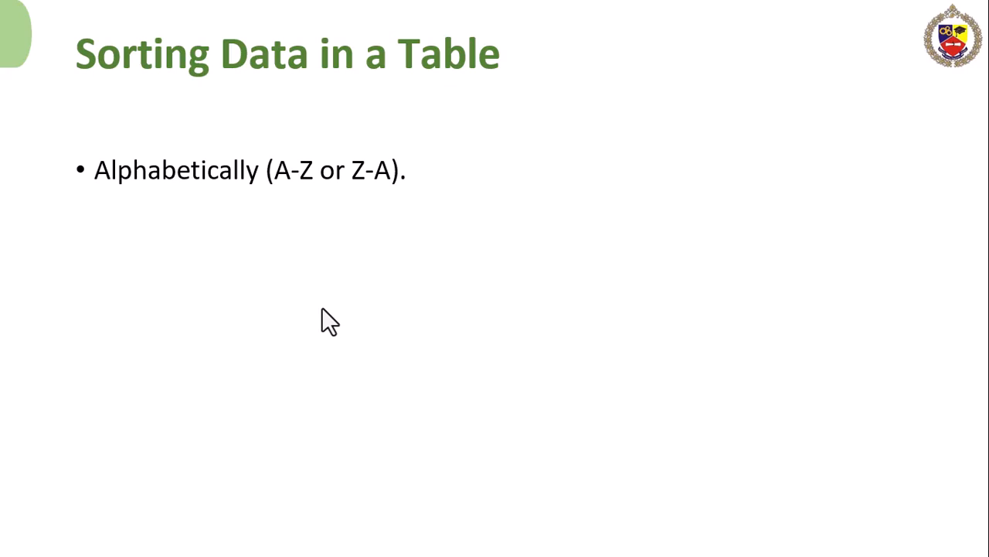
left_click(322, 307)
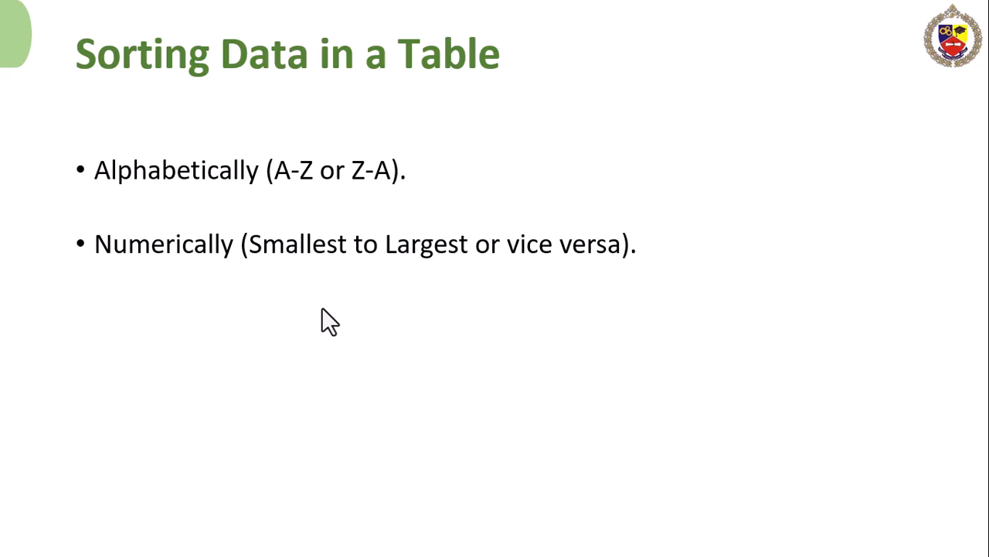
left_click(323, 308)
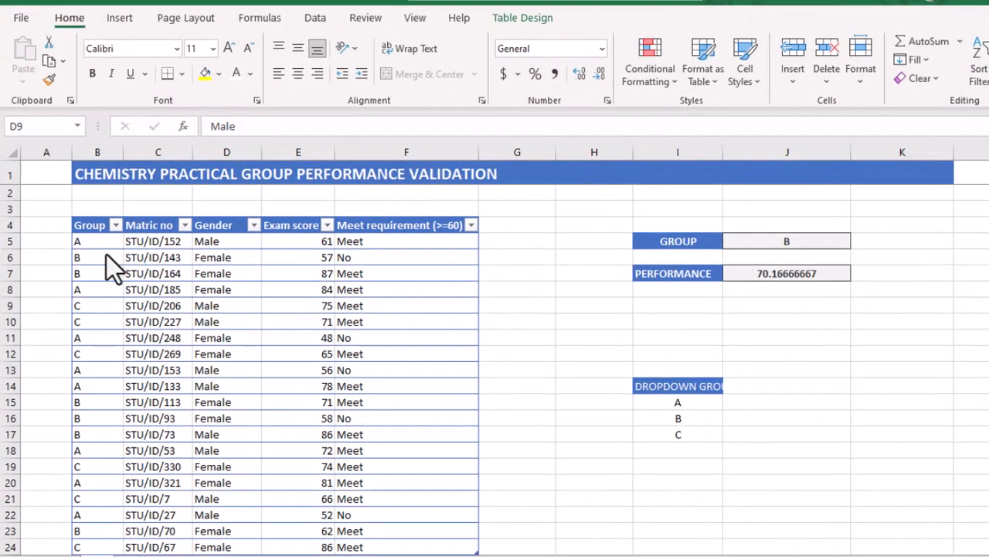
- Sort the chemistry practical table by Exam score from largest to smallest
left_click(100, 240)
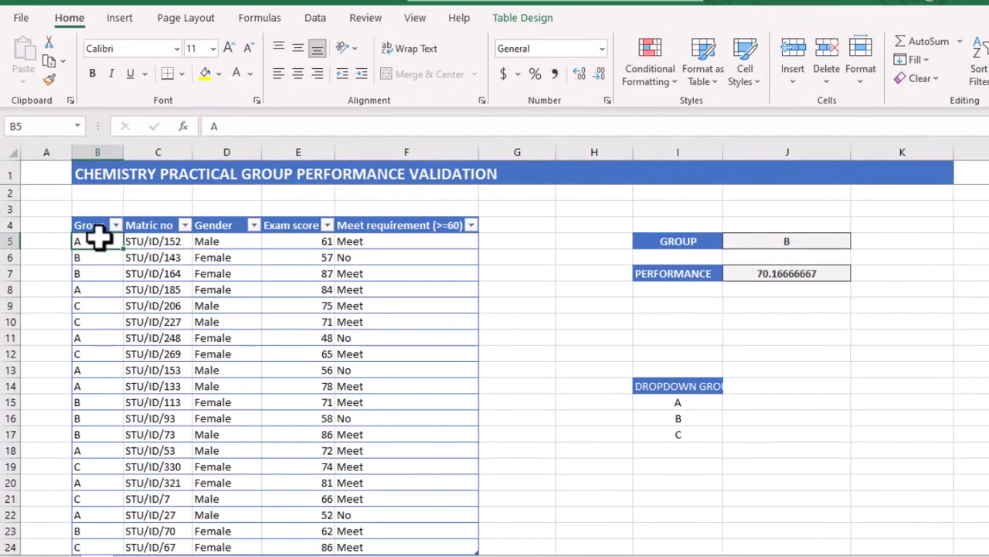
left_click(158, 241)
left_click(220, 241)
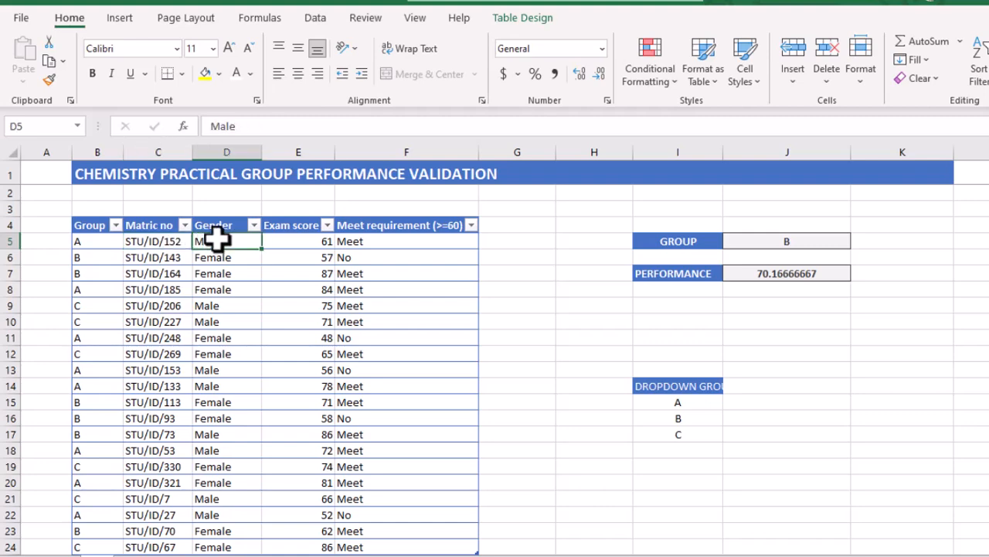
left_click(307, 242)
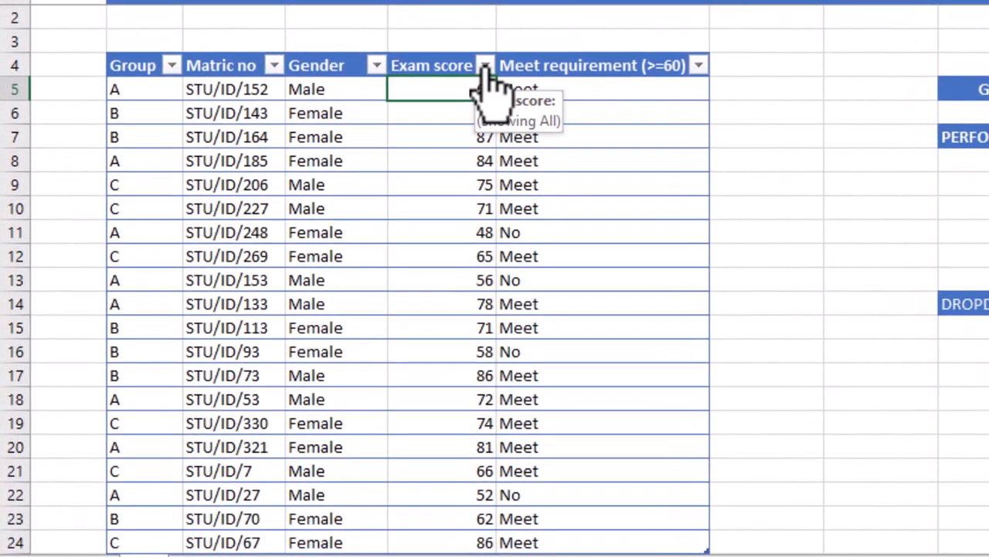
left_click(433, 119)
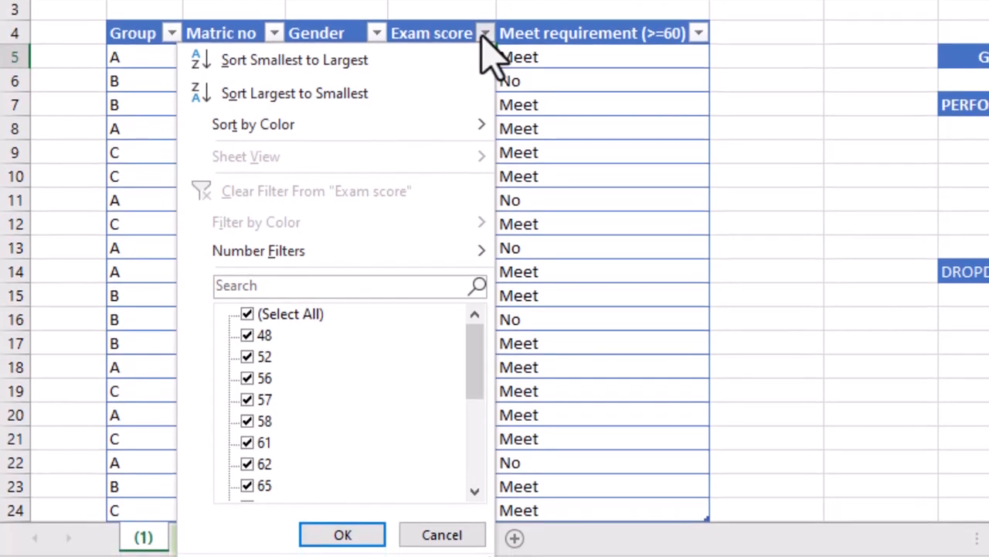
left_click(260, 98)
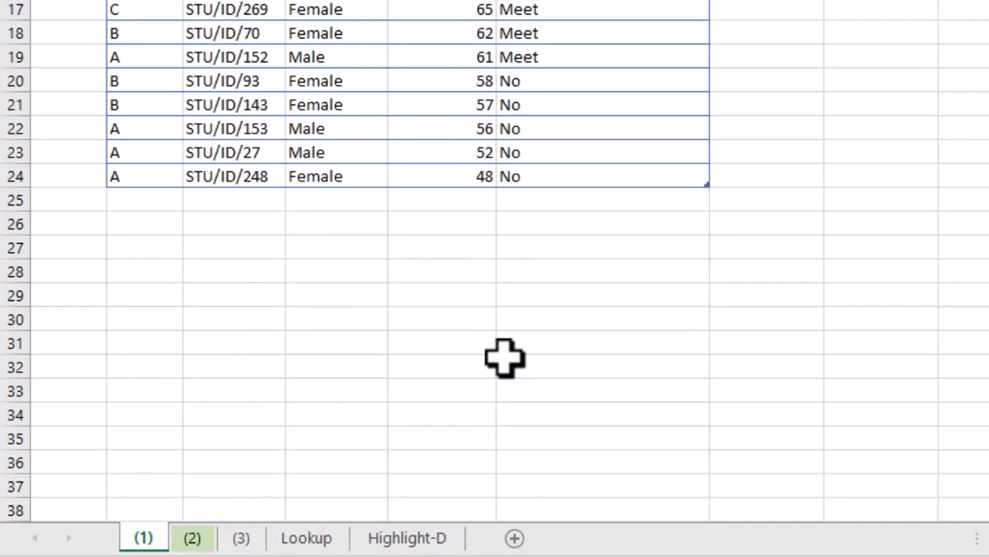
scroll(506, 360, "up", 5)
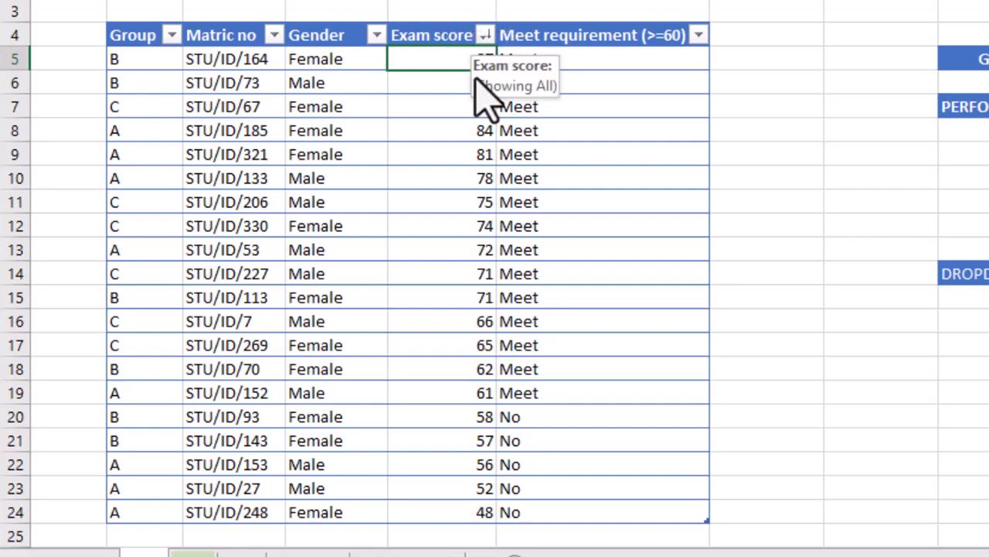
scroll(460, 345, "up", 1)
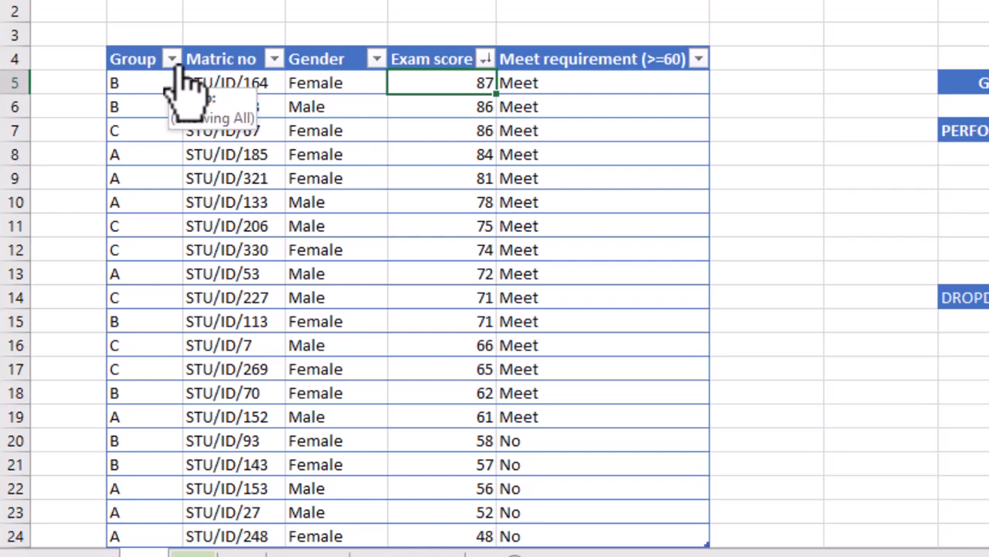
- Sort the chemistry practical table by Group from A to Z and select the group A cells
left_click(172, 60)
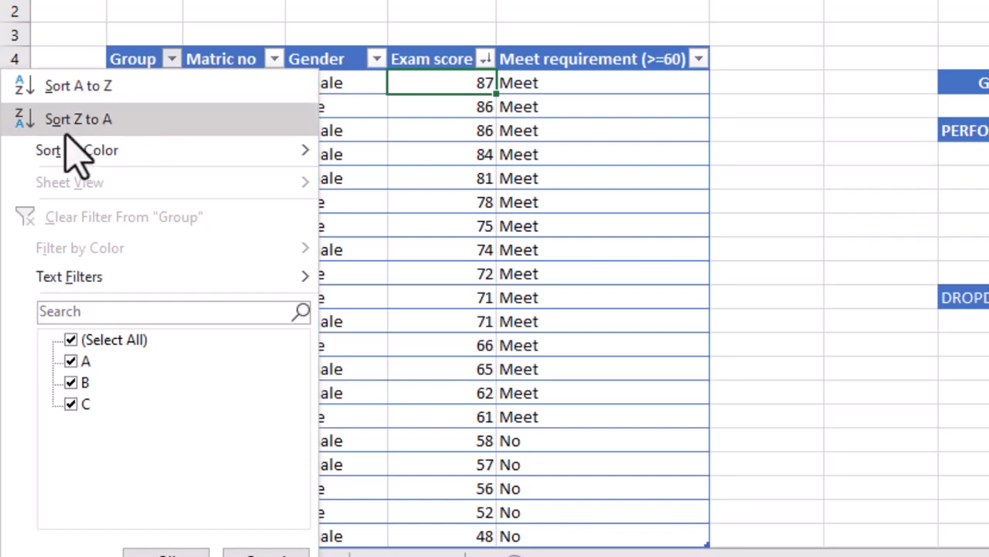
left_click(76, 97)
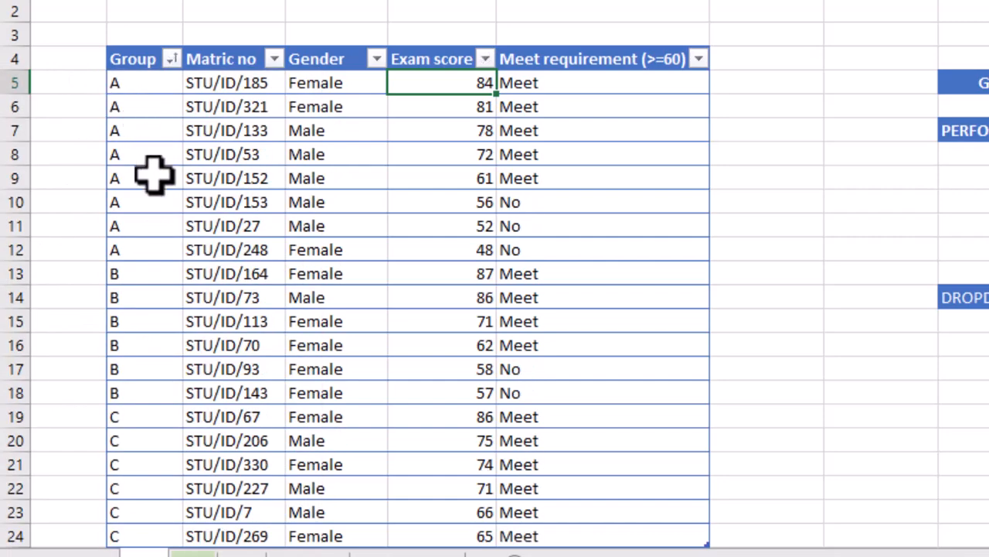
left_click_drag(137, 84, 131, 255)
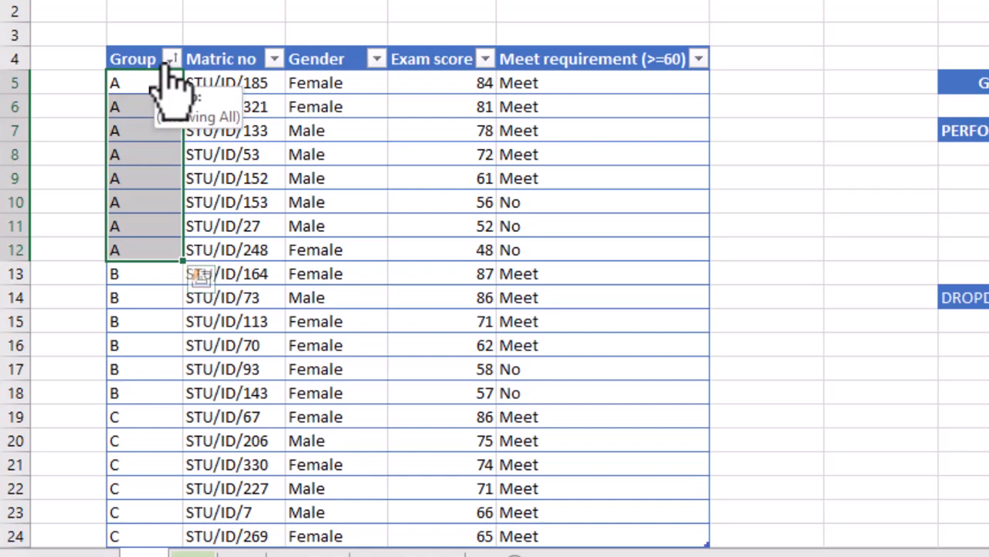
left_click(141, 105)
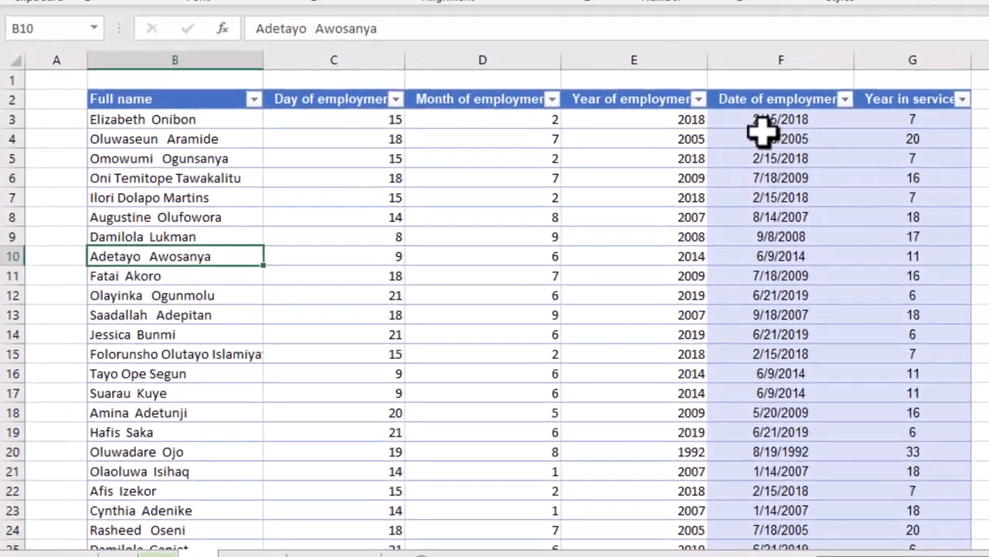
- Sort the employee table by Date of employment from oldest to newest and check the sorted rows
left_click(855, 96)
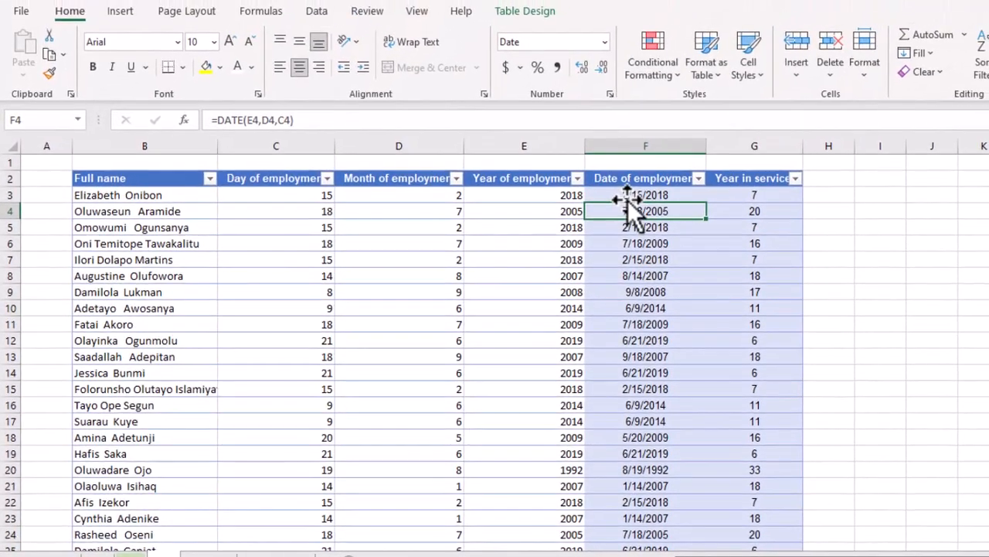
left_click(628, 195)
scroll(333, 215, "right", 4)
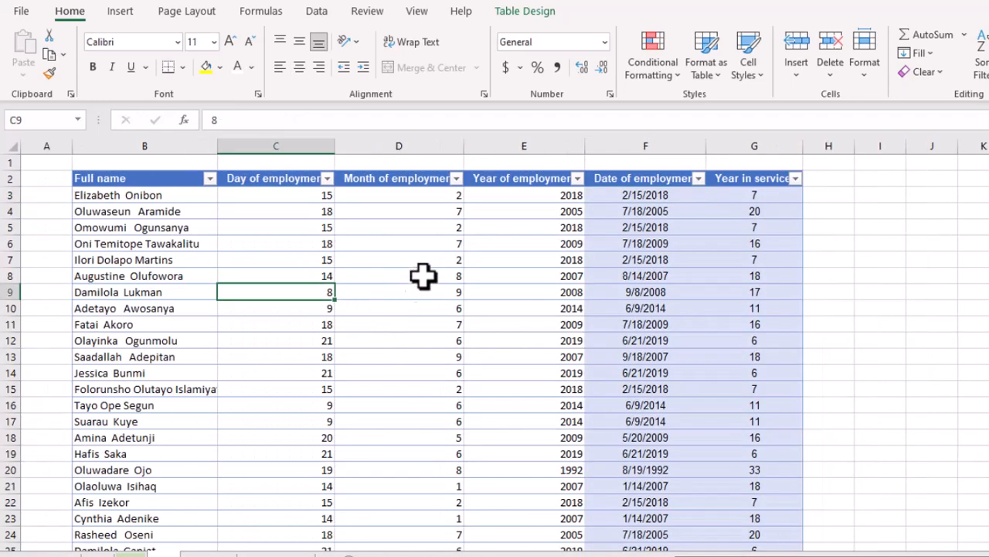
left_click(434, 227)
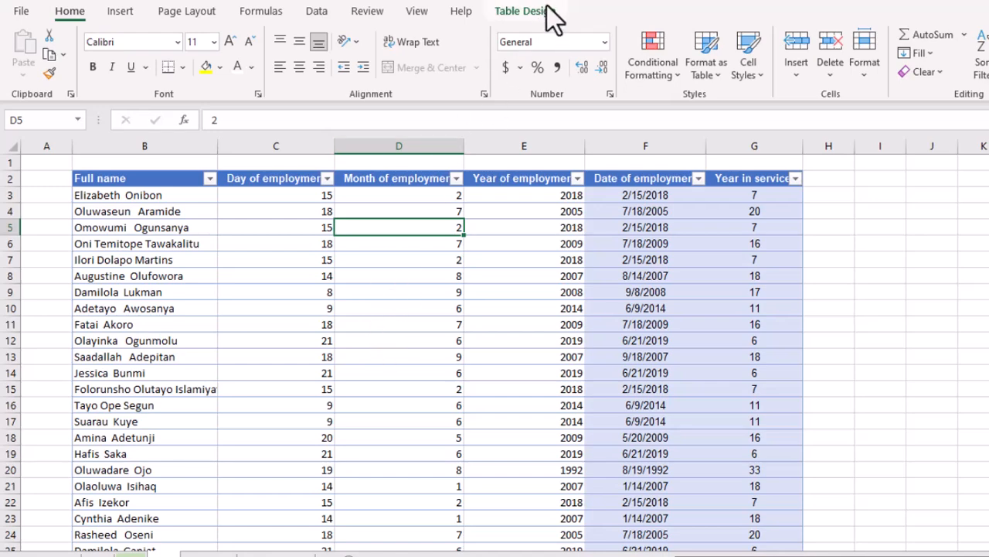
left_click(655, 177)
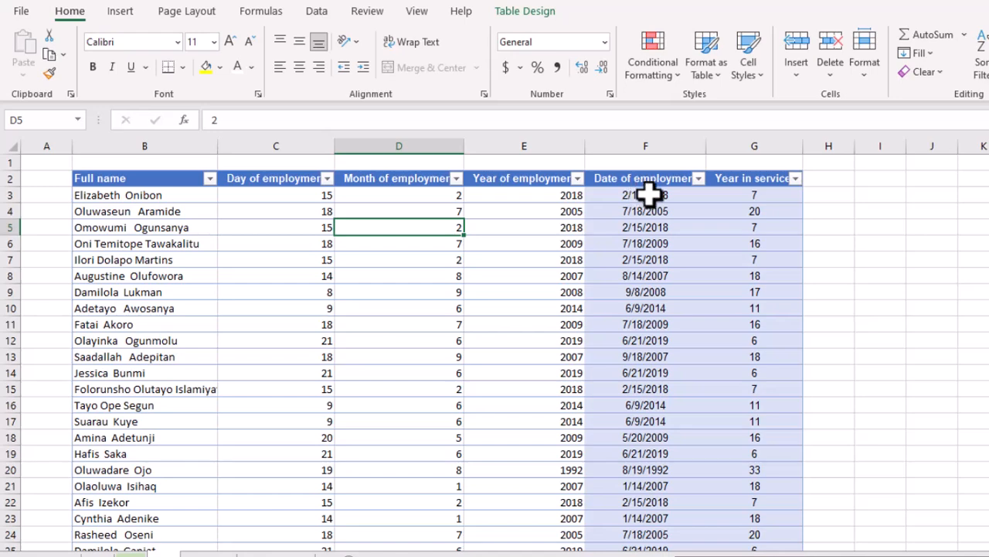
left_click(650, 195)
scroll(649, 197, "right", 1)
scroll(648, 197, "right", 1)
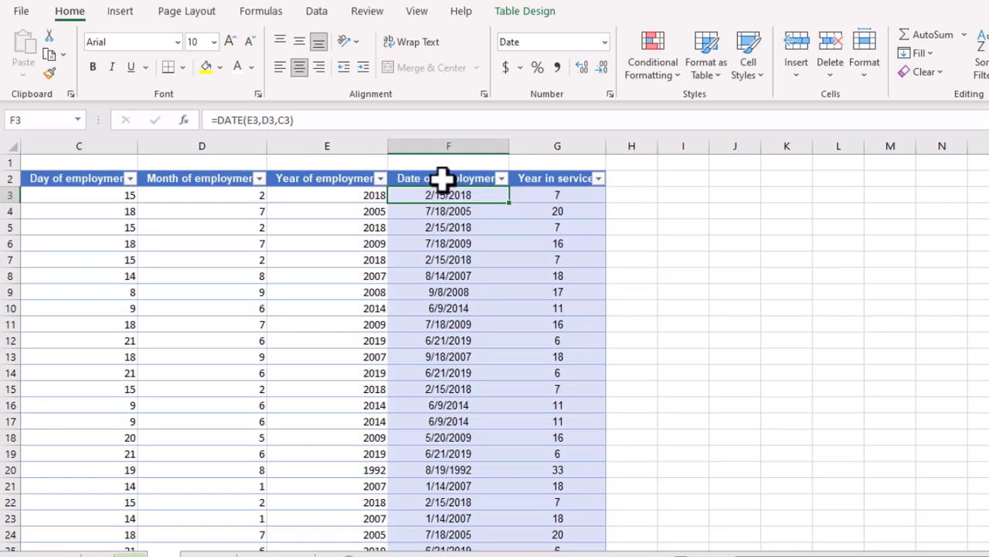
left_click(501, 178)
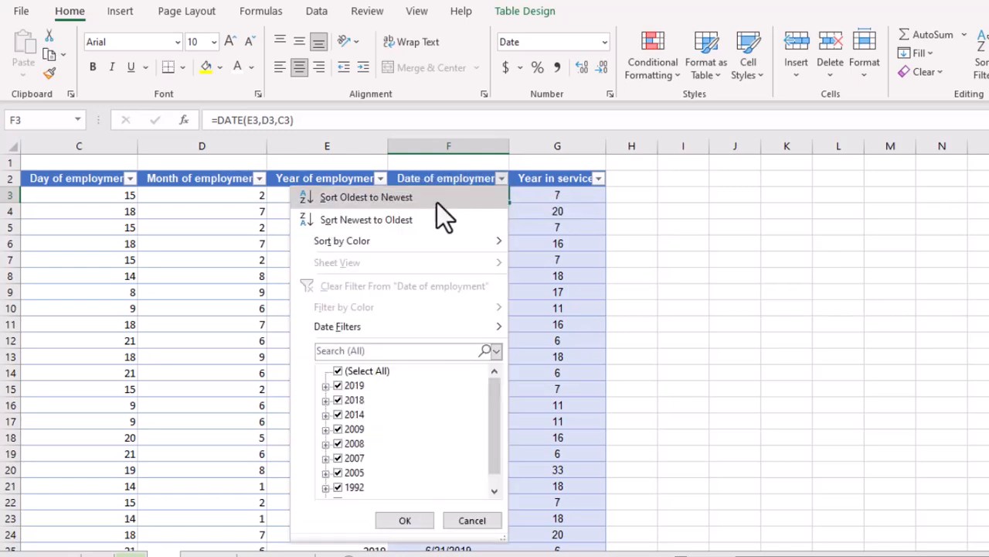
left_click(368, 199)
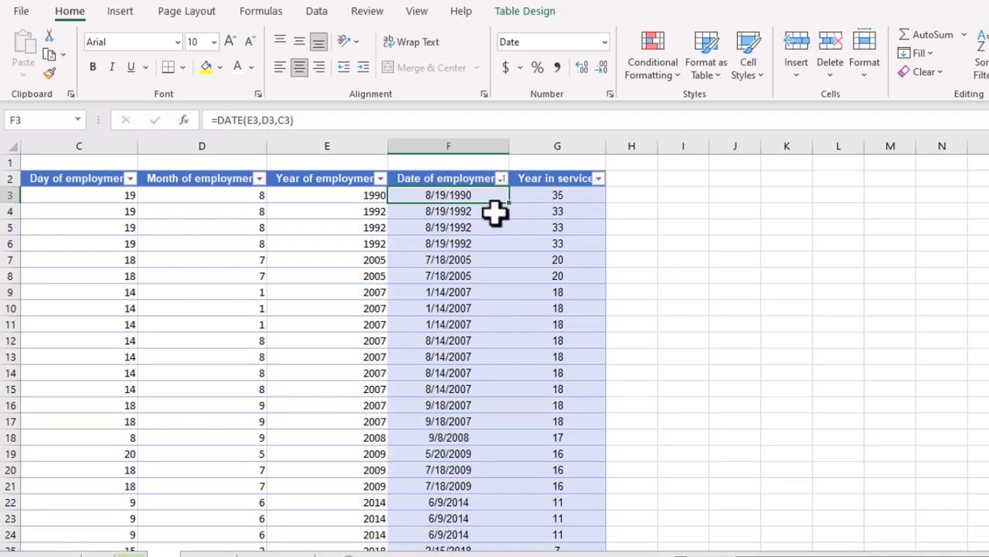
scroll(463, 341, "down", 7)
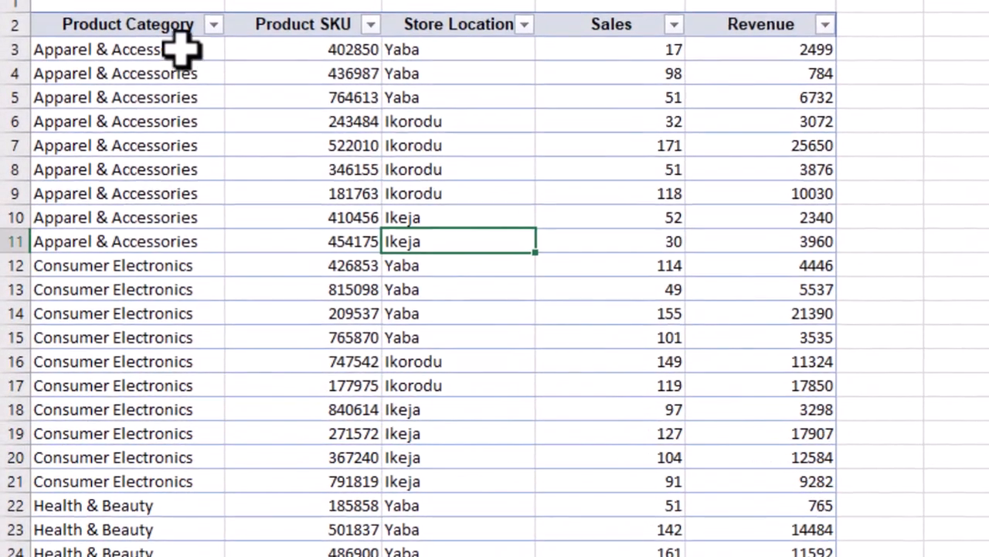
- Filter the product sales table's Product Category column to show only Apparel & Accessories
left_click(188, 51)
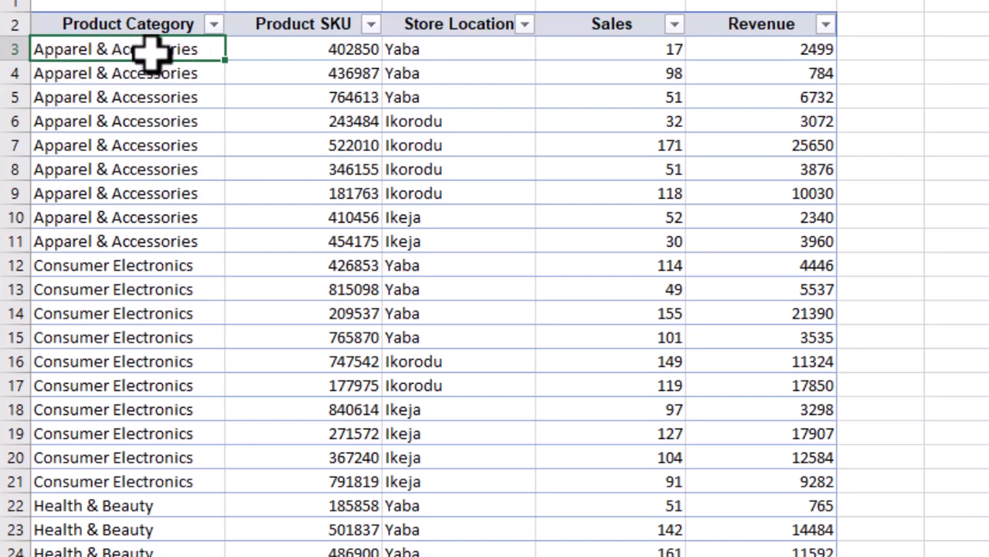
left_click(214, 25)
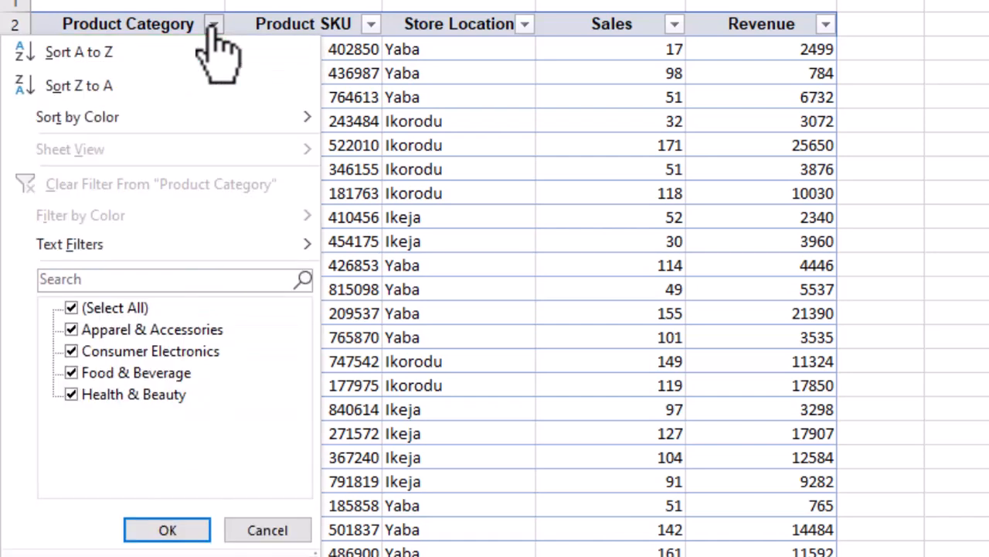
left_click(72, 308)
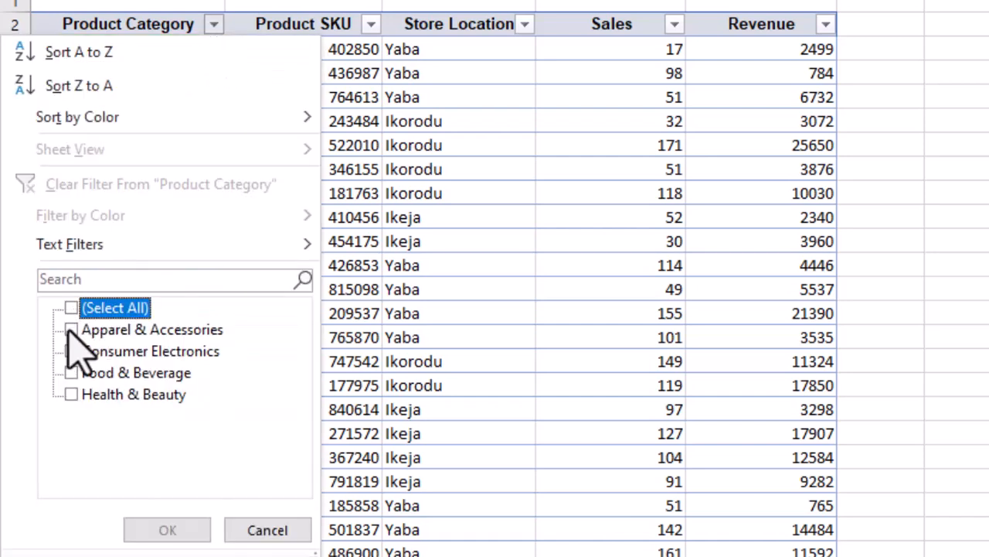
left_click(71, 330)
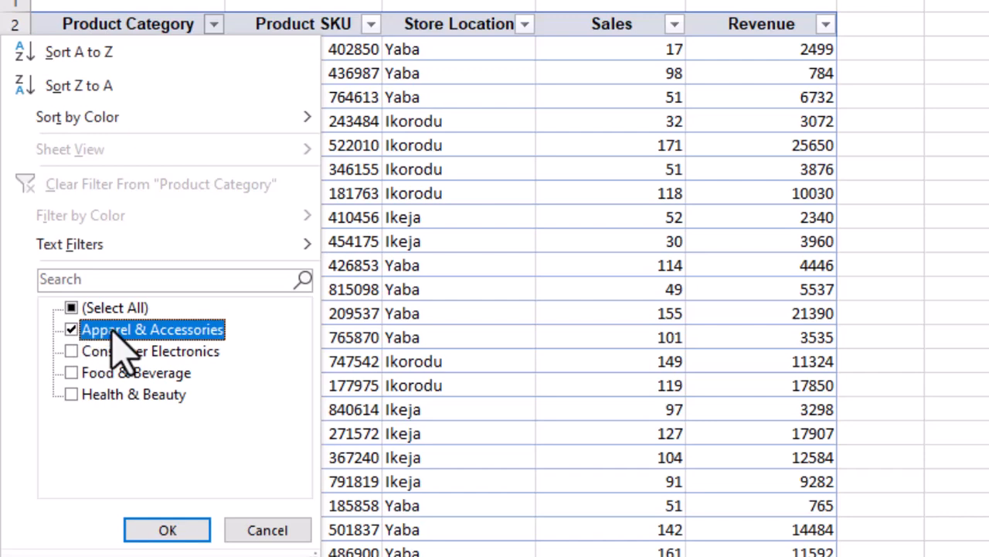
left_click(166, 530)
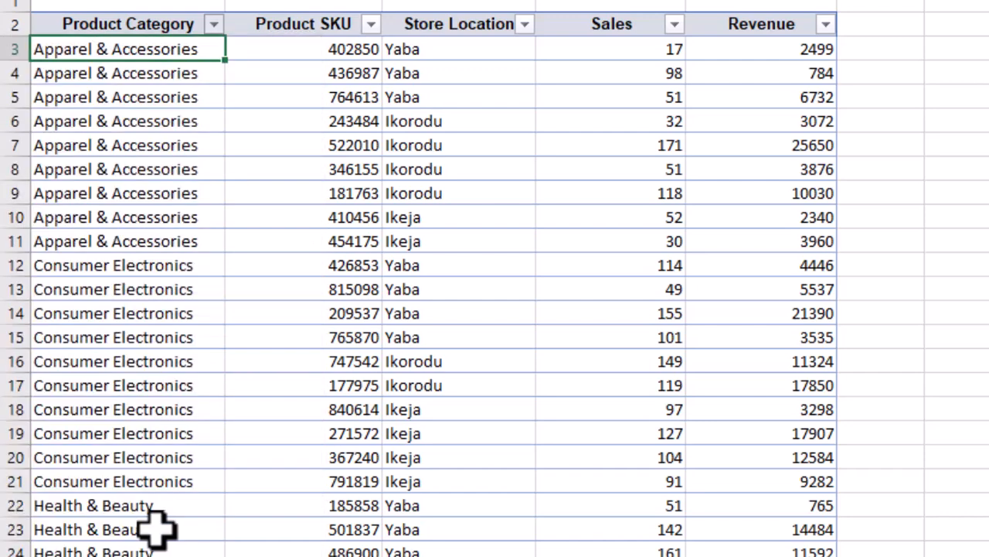
left_click(264, 359)
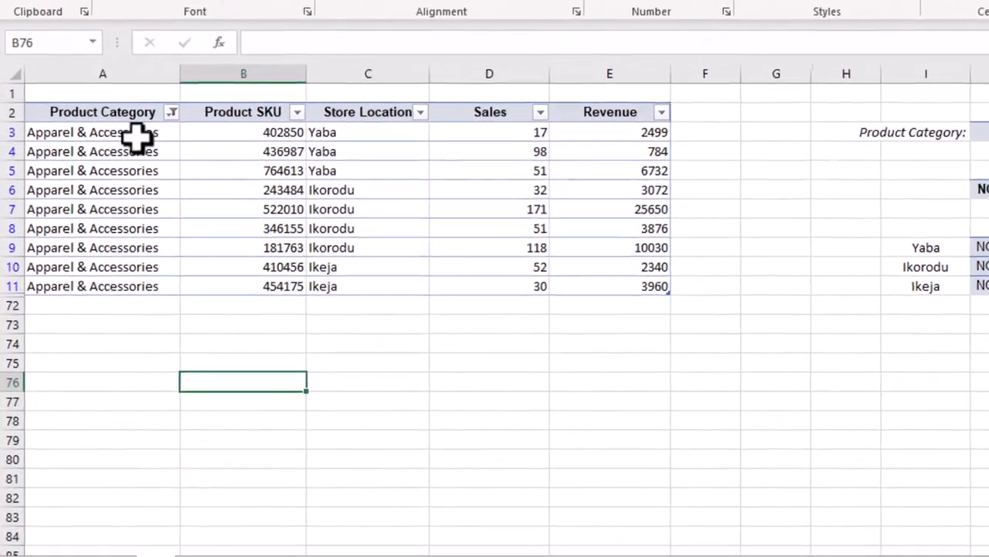
- Clear the filter from the Product Category column of the sales table
left_click(137, 138)
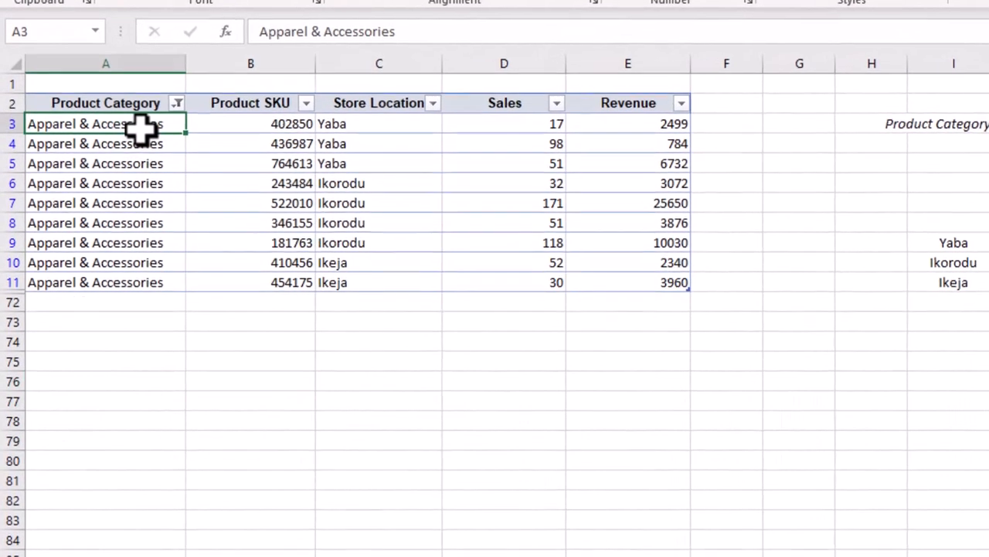
left_click(133, 113)
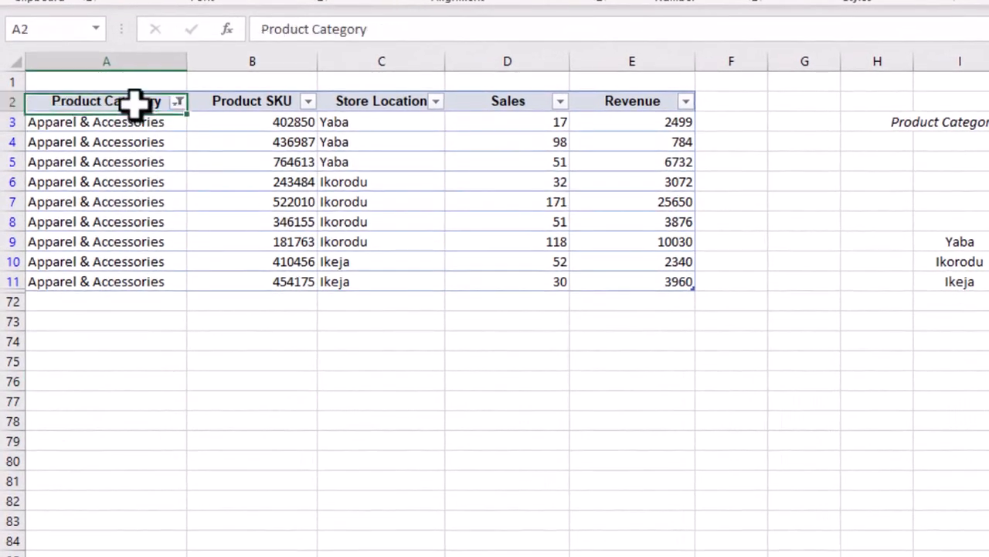
left_click(178, 102)
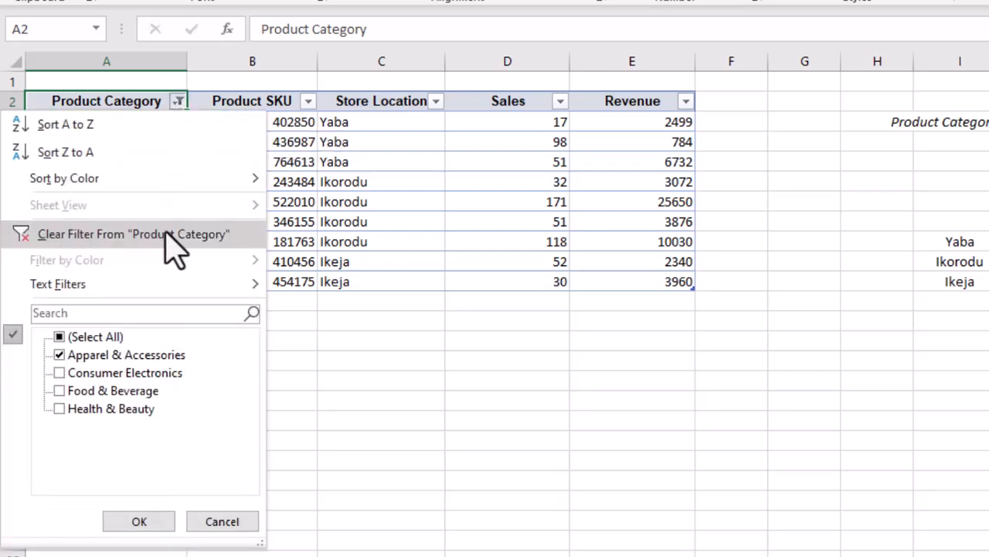
left_click(99, 238)
scroll(414, 203, "down", 1)
left_click(419, 164)
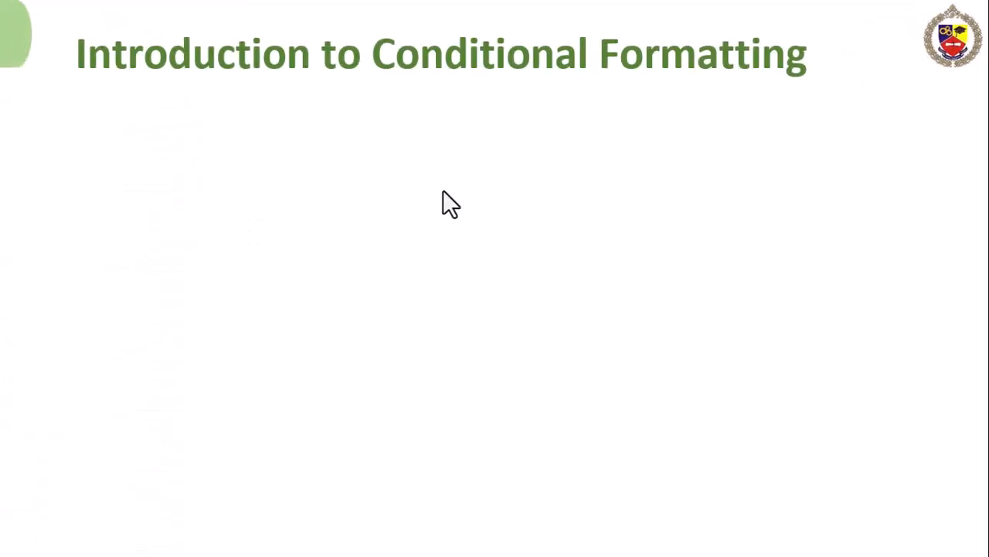
left_click(488, 178)
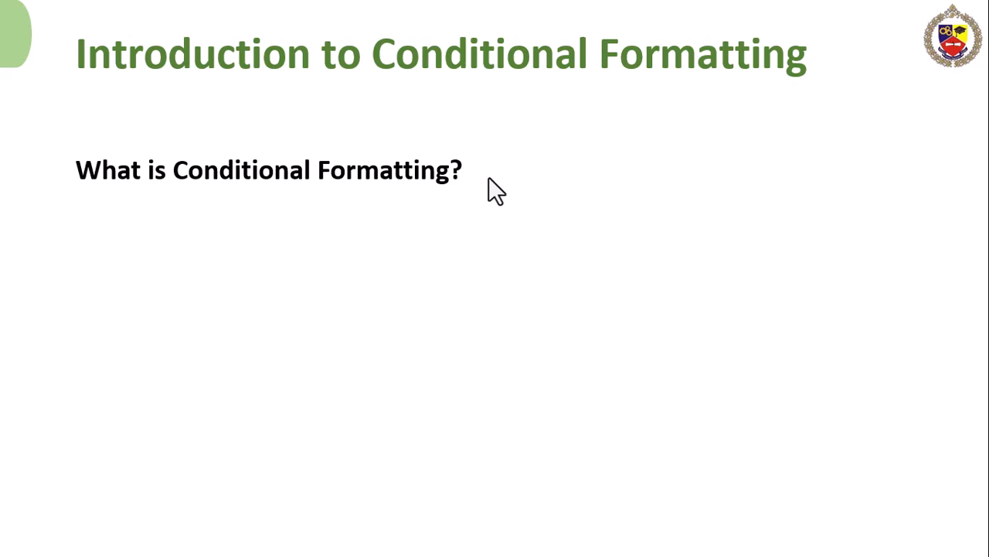
left_click(489, 178)
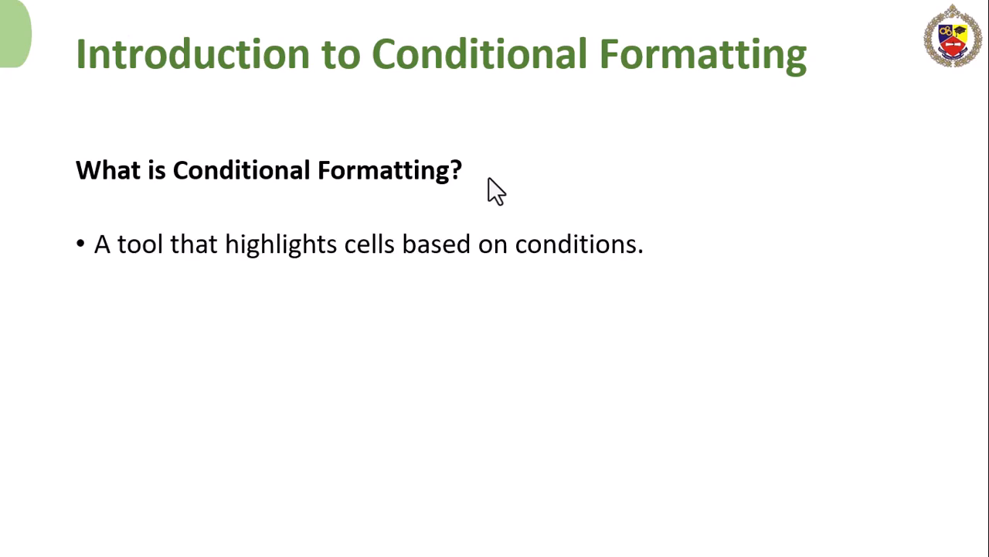
left_click(488, 177)
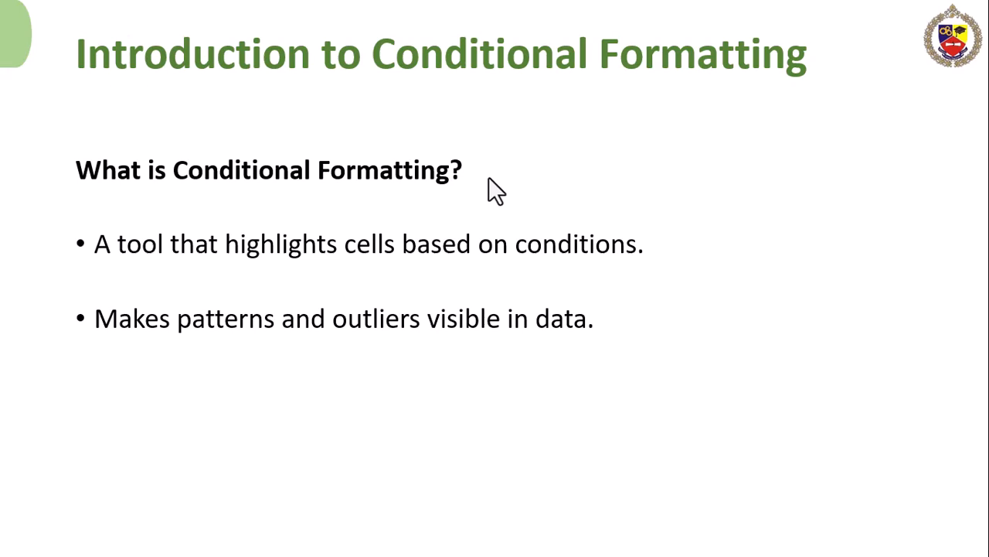
left_click(489, 178)
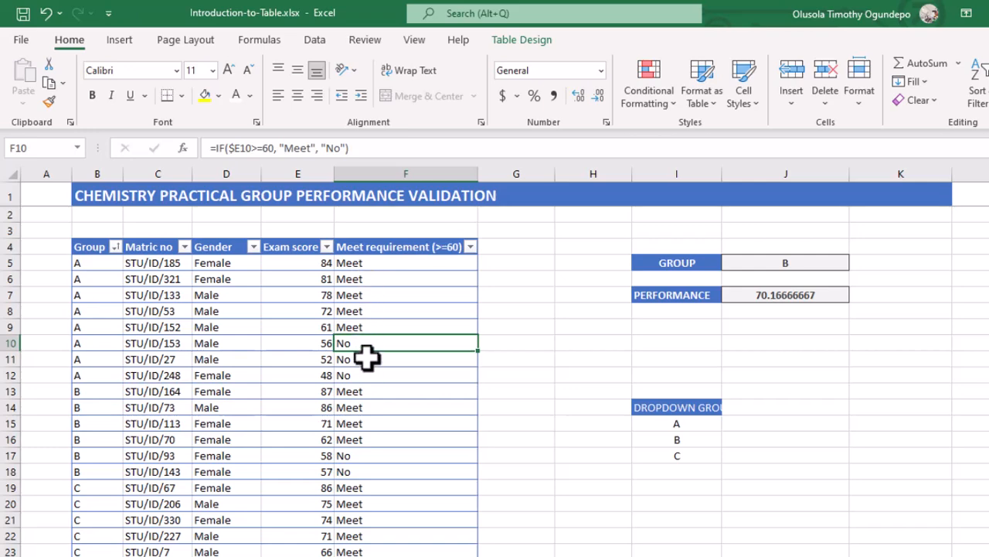
- Examine the Meet requirement results in the chemistry practical table and the available Conditional Formatting rule types
left_click(381, 299)
left_click(358, 345)
left_click(359, 358)
left_click(365, 377)
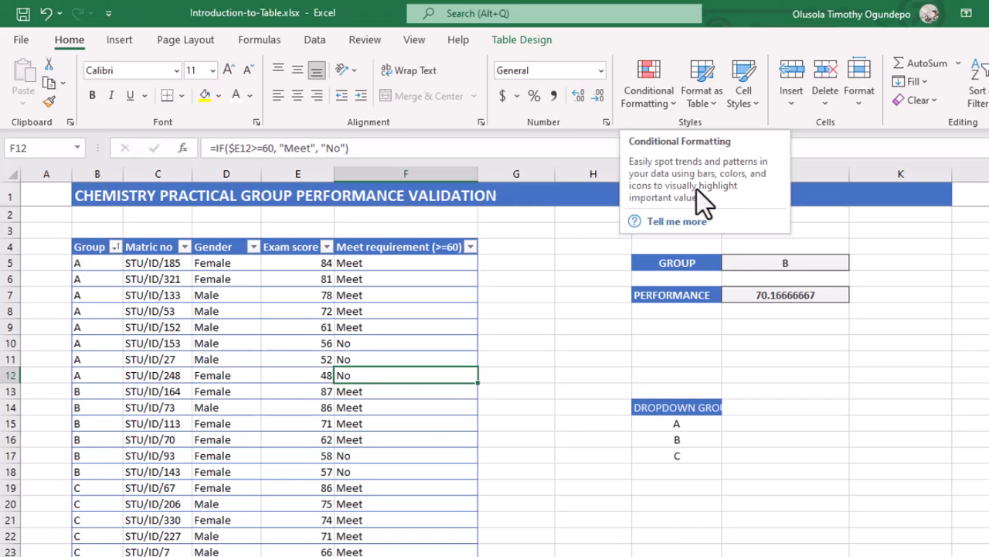
left_click(666, 110)
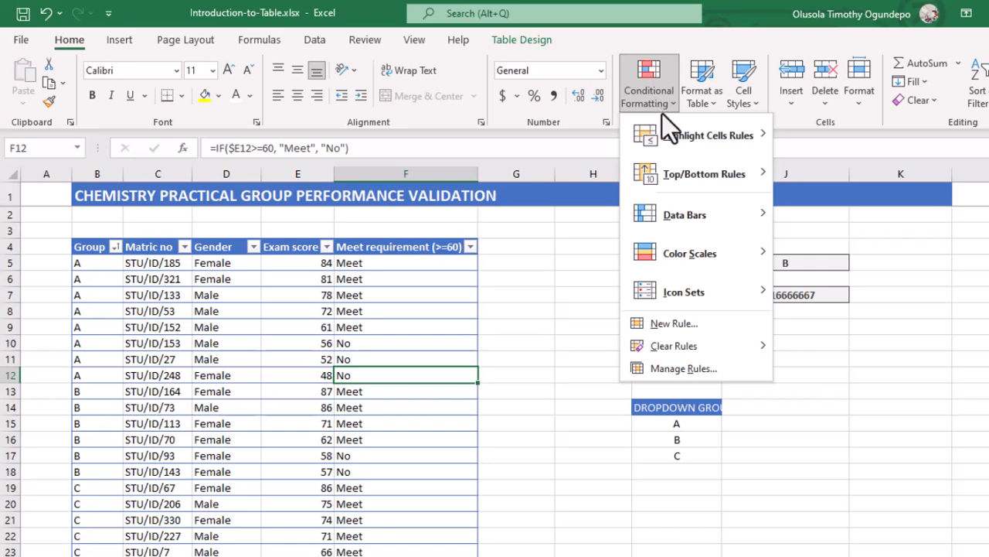
mouse_move(691, 136)
left_click(411, 270)
- Start an Equal To highlight rule for the value No on all cells of the Meet requirement column
left_click(408, 265)
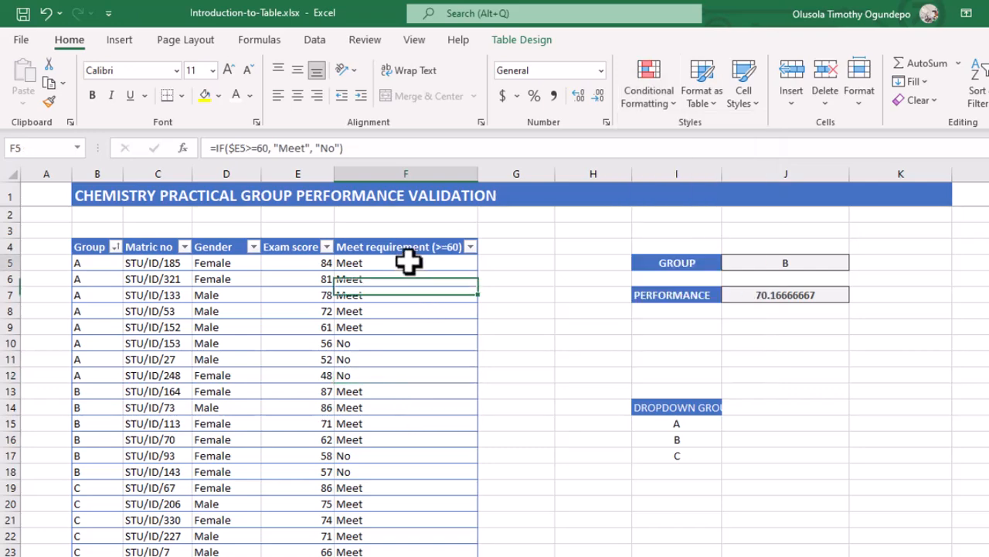
key("ctrl+shift+Down")
key("ctrl+shift+Down")
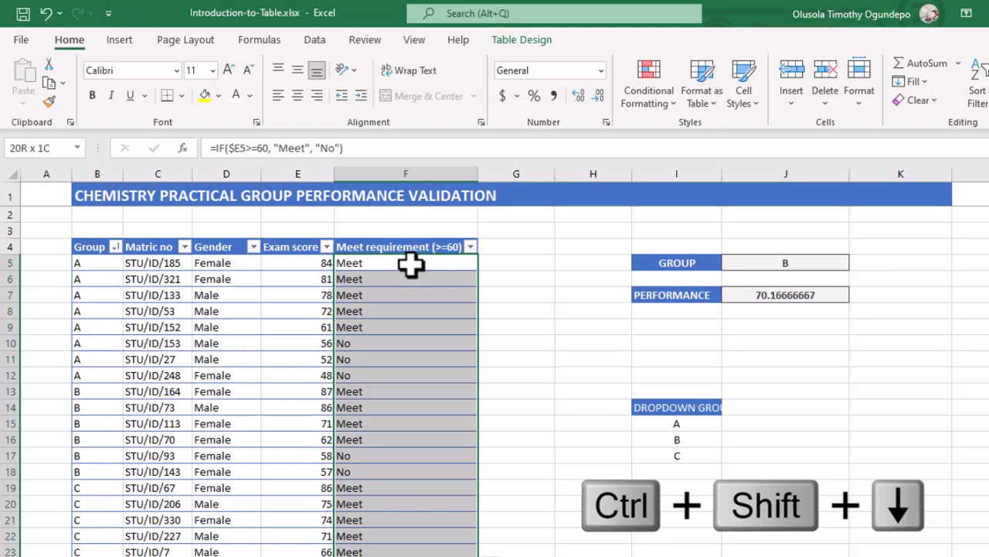
left_click(670, 99)
mouse_move(731, 141)
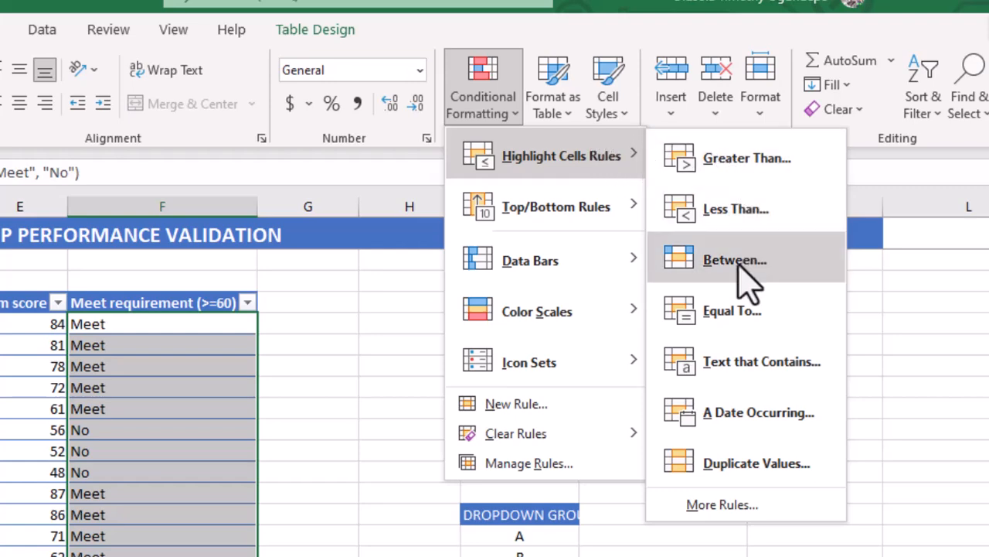
left_click(747, 313)
type("No")
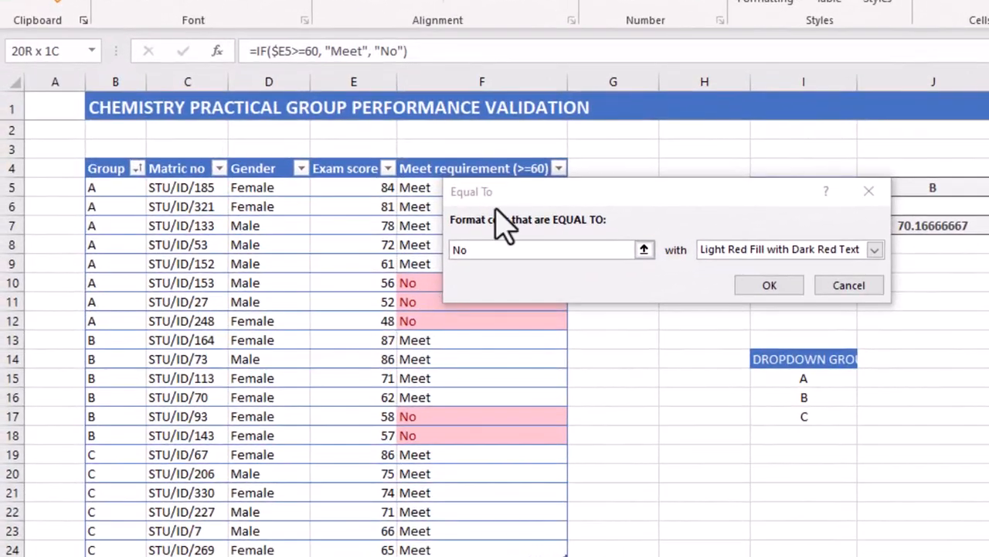
left_click_drag(502, 199, 782, 148)
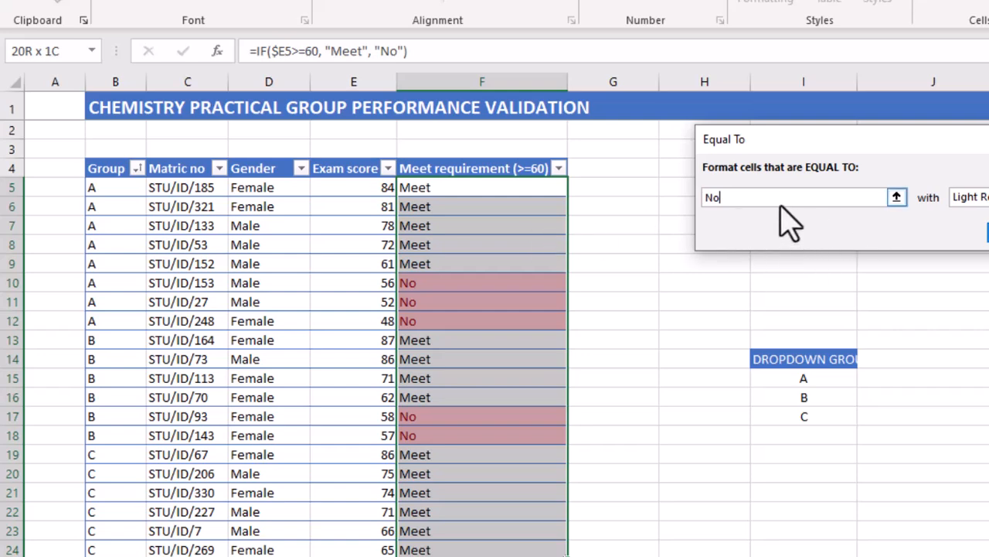
- Try Meet as the value to match in the Equal To rule
key("BackSpace")
key("BackSpace")
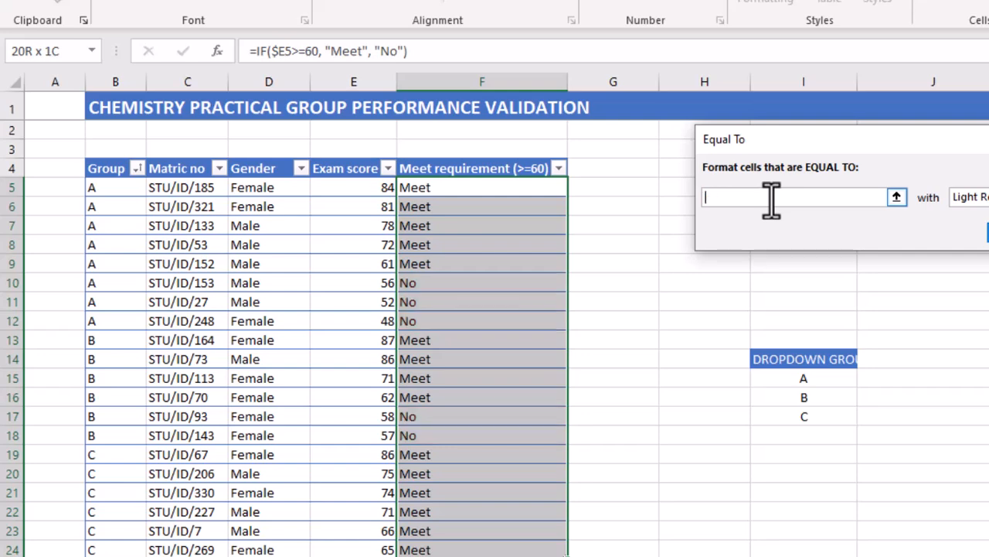
type("Meet")
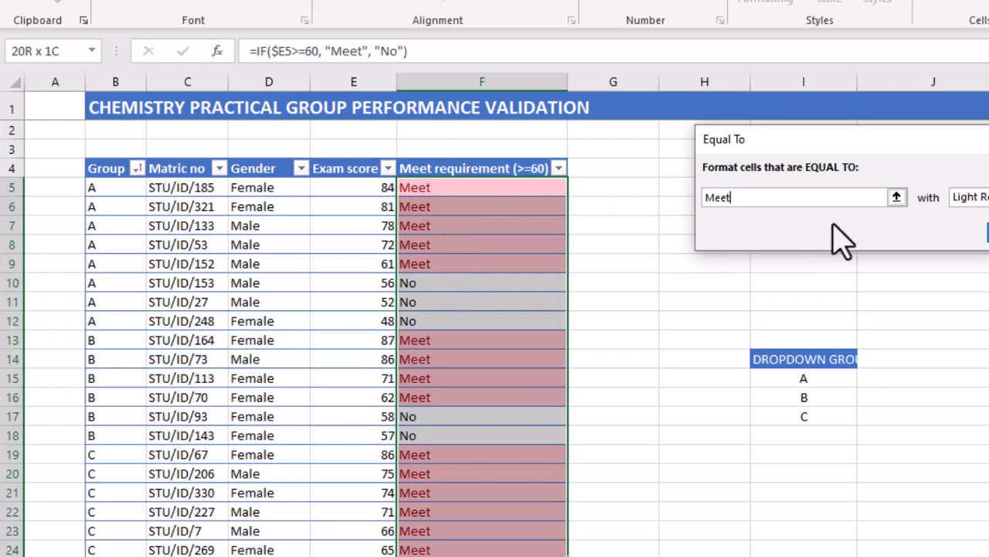
- Set the Equal To rule's value to No and apply it with Light Red Fill with Dark Red Text
key("BackSpace")
key("BackSpace")
key("BackSpace")
key("BackSpace")
type("No")
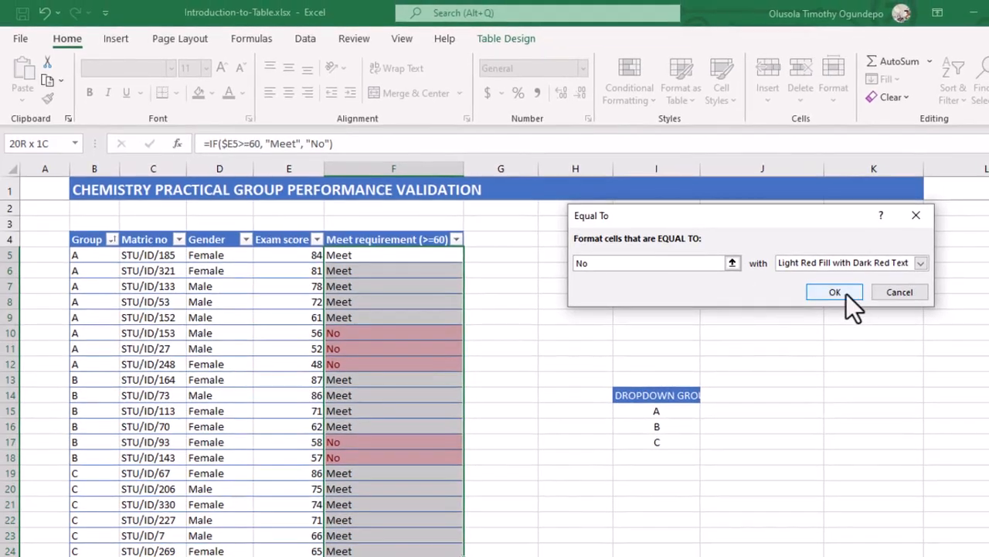
left_click(847, 293)
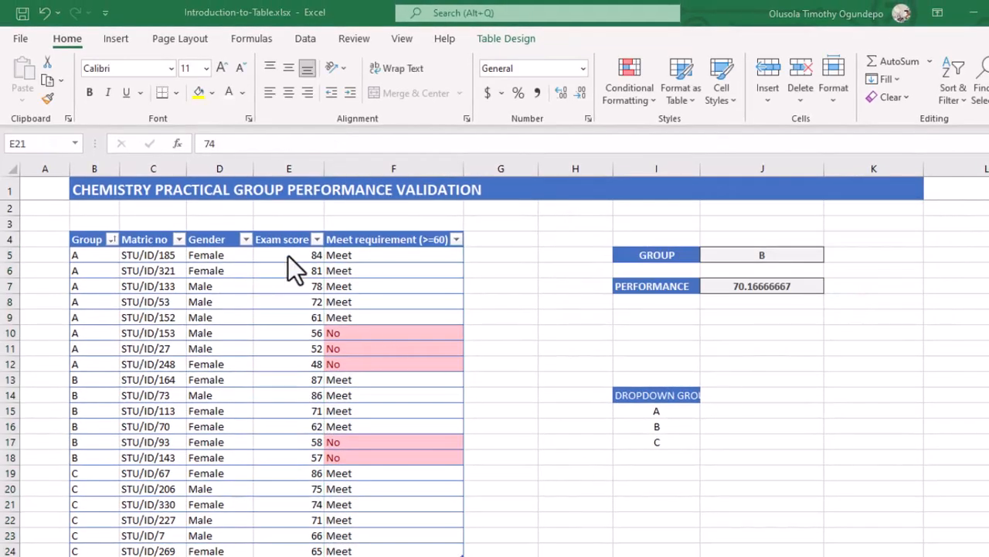
- Highlight the top 10 Exam score values with Green Fill with Dark Green Text and check the formatted table
left_click(288, 256)
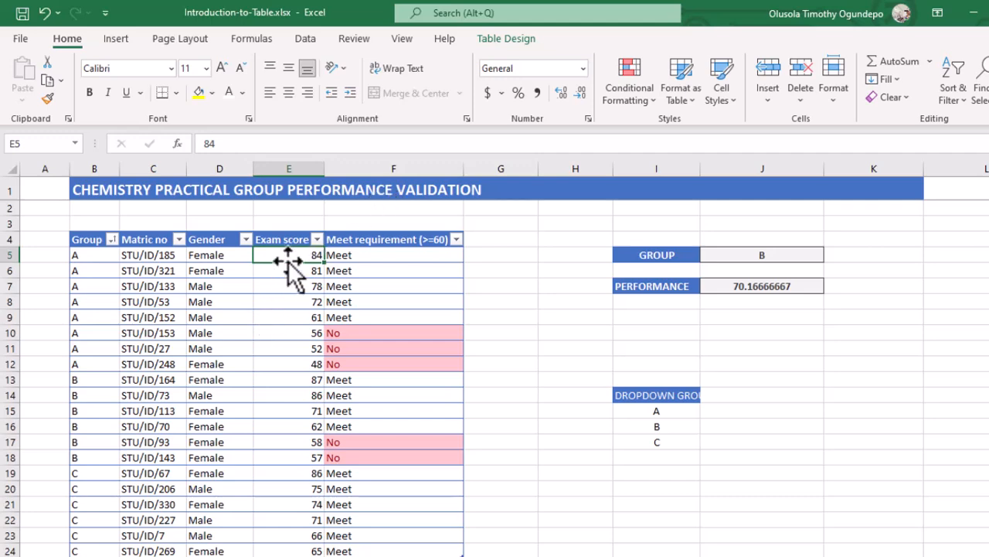
key("ctrl+shift+Down")
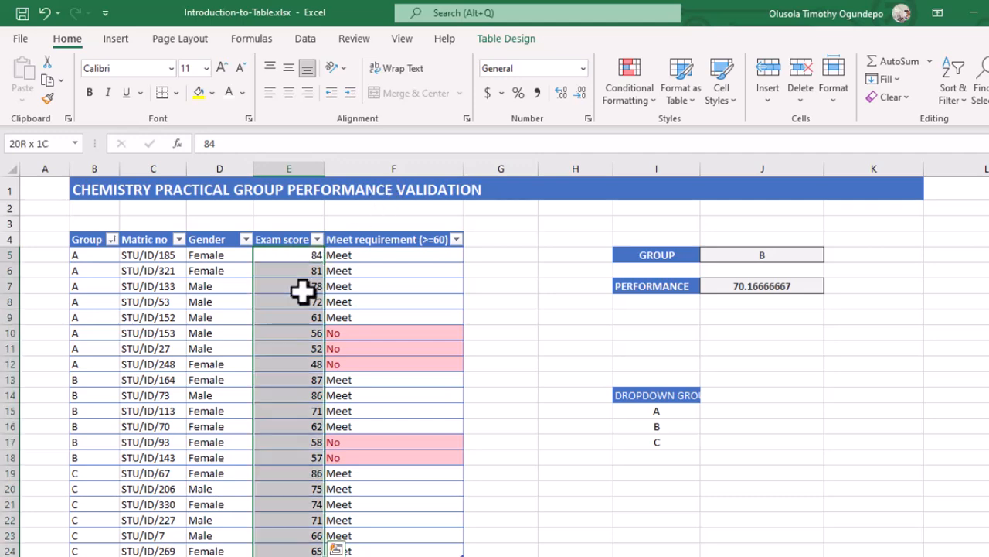
left_click(637, 109)
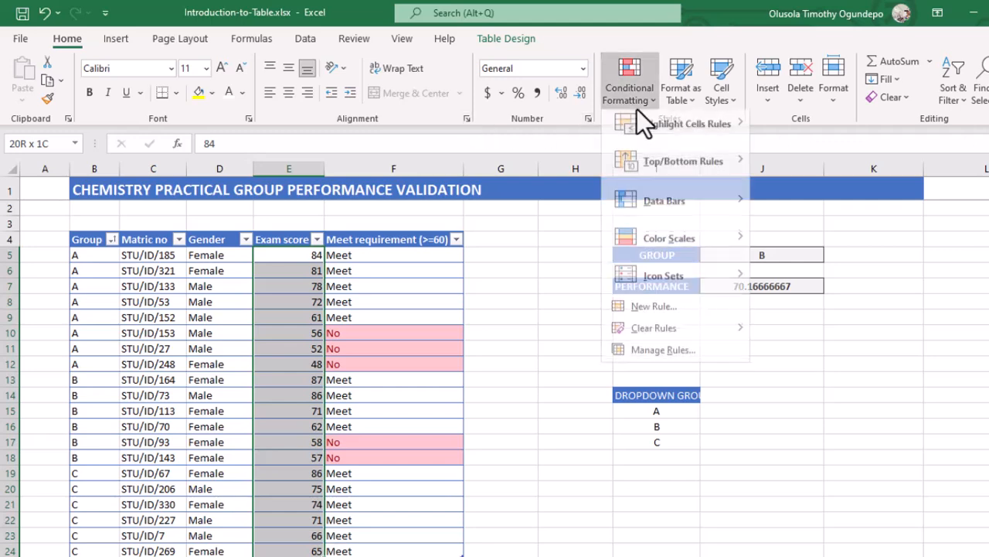
mouse_move(650, 176)
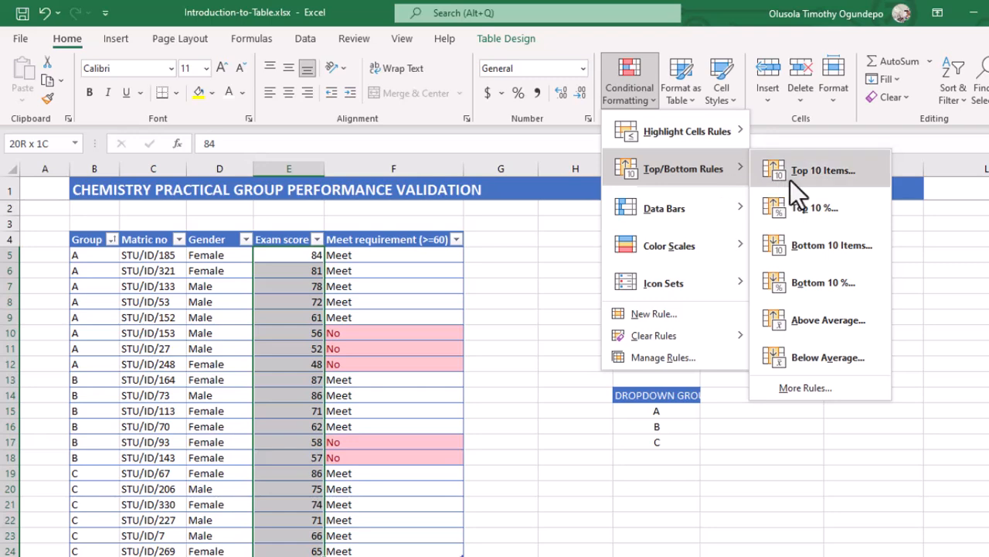
left_click(834, 172)
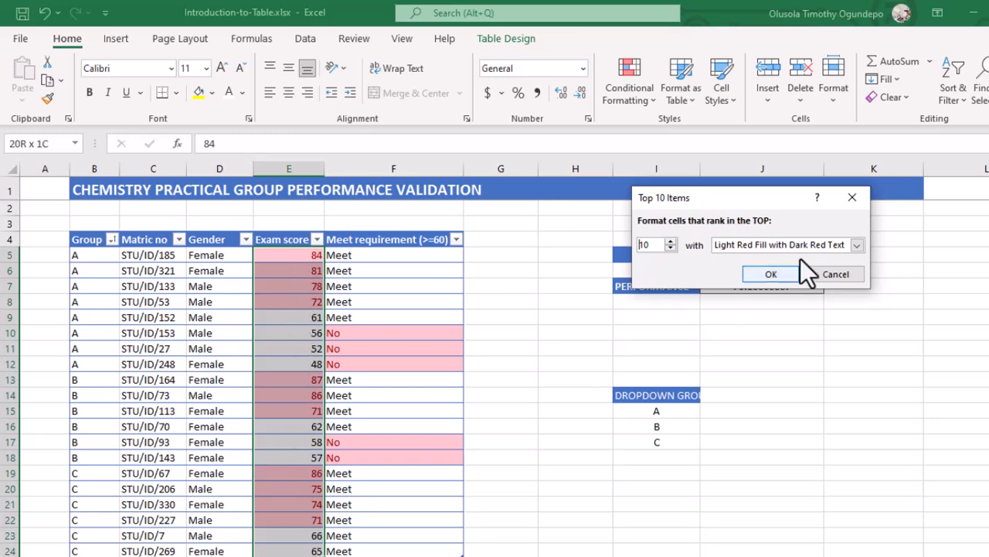
left_click(855, 244)
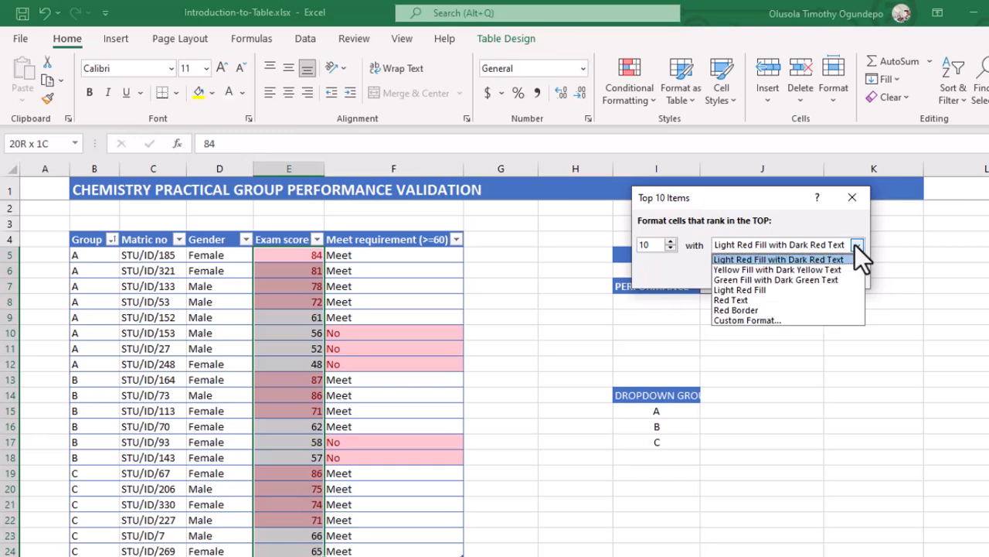
left_click(756, 283)
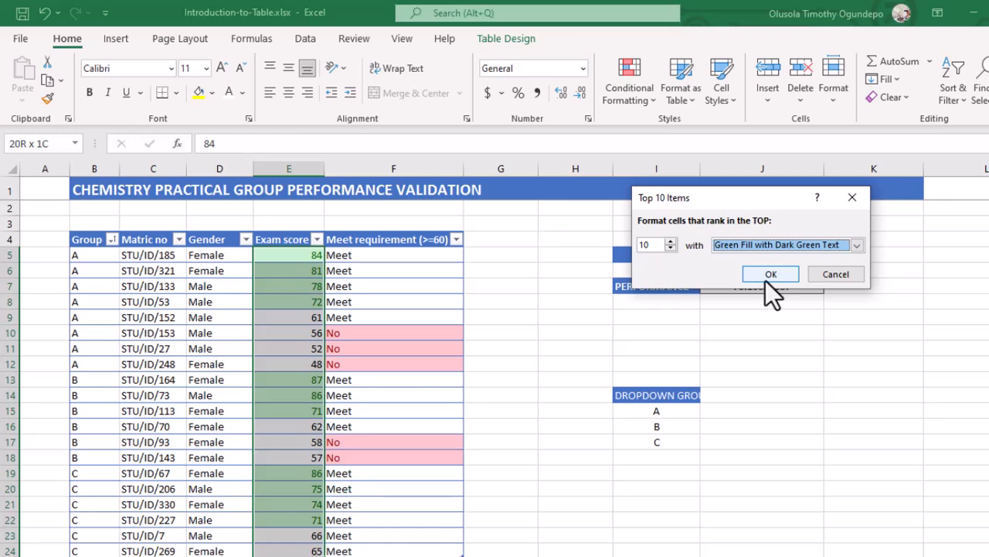
left_click(769, 276)
left_click(356, 351)
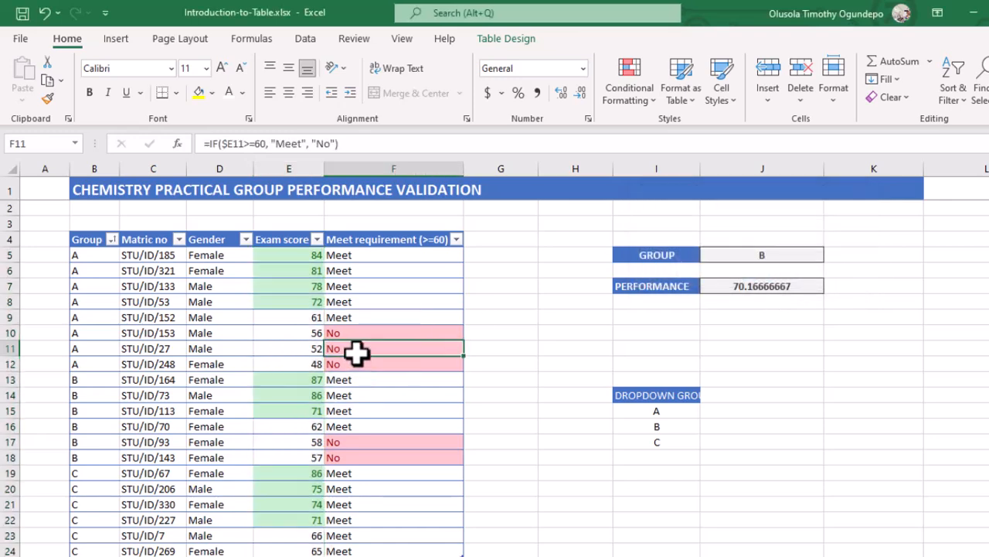
scroll(355, 351, "down", 1)
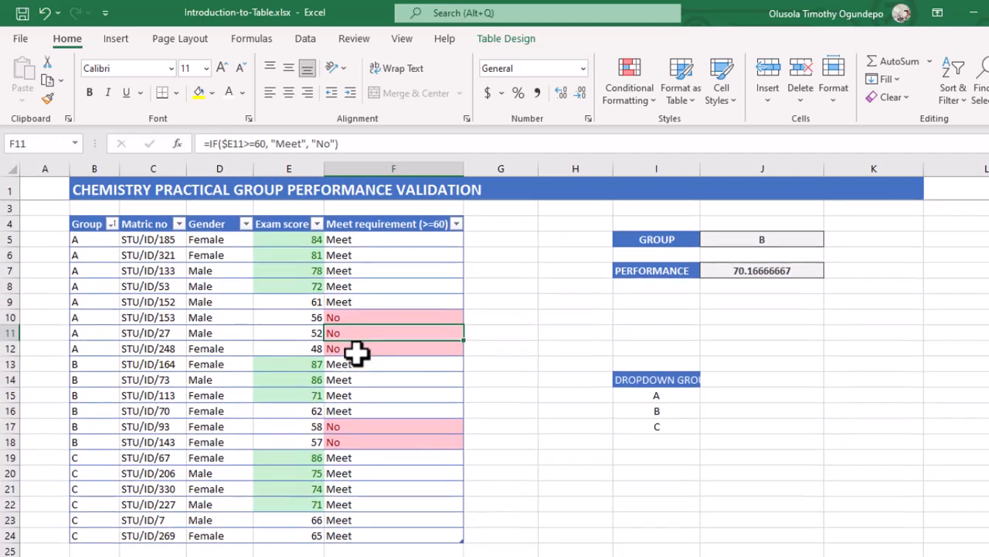
left_click(297, 243)
scroll(305, 276, "down", 2)
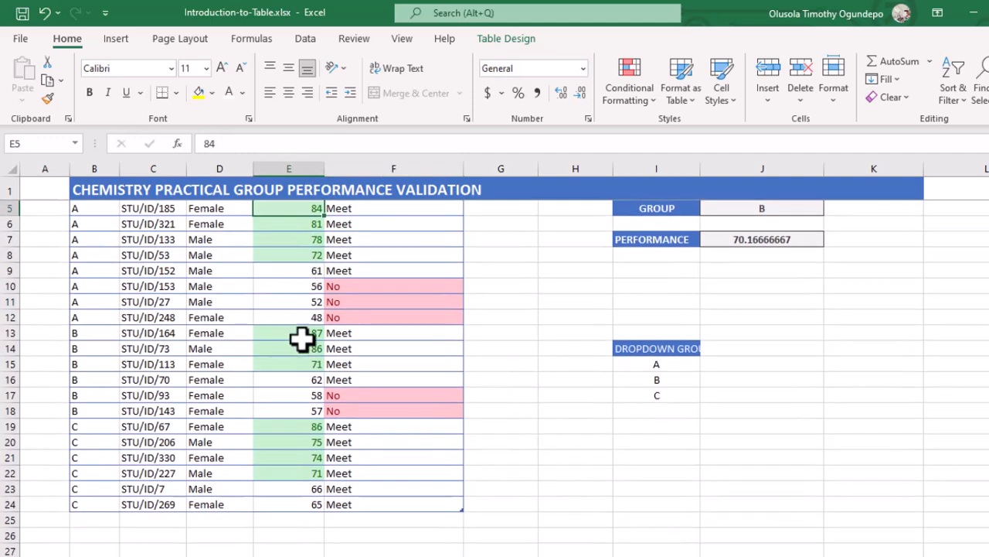
- Switch to the worksheet with the country and continent data and select all data rows of its table
scroll(332, 421, "up", 3)
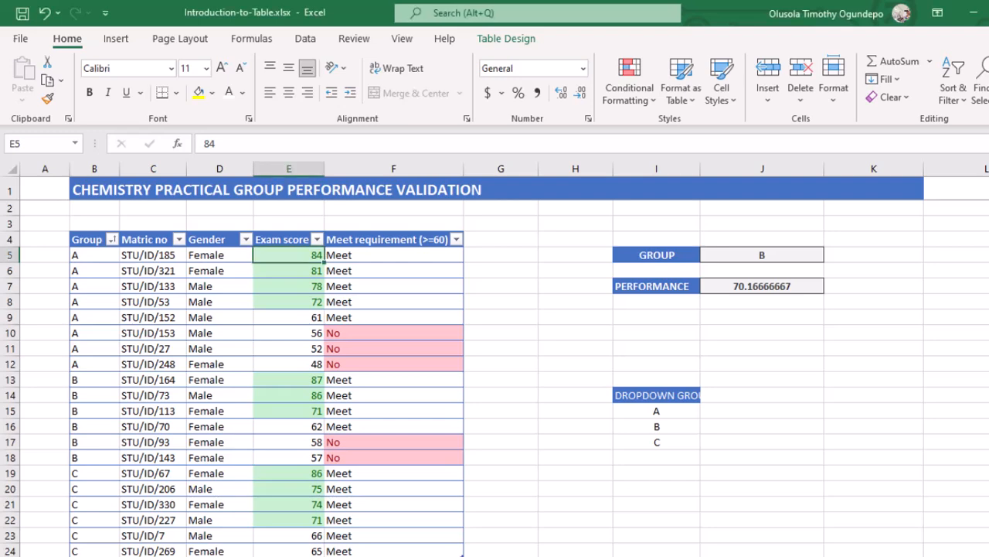
key("ctrl+Page_Up")
left_click(235, 293)
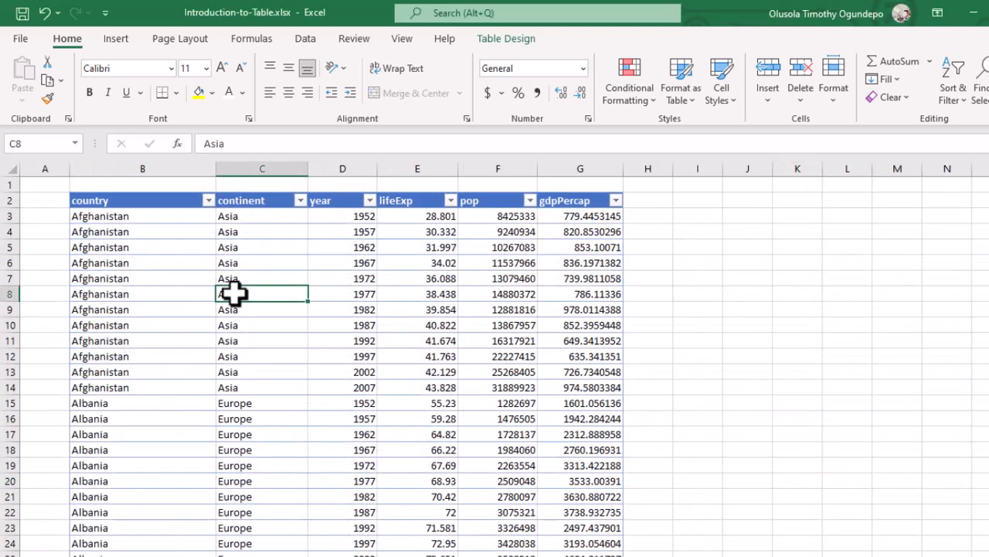
left_click(113, 221)
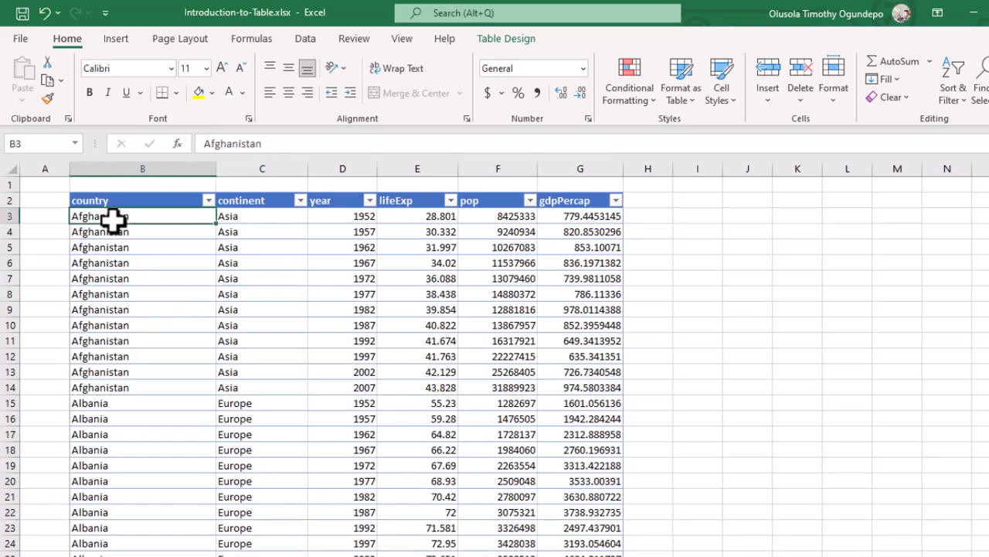
key("ctrl+shift+Right")
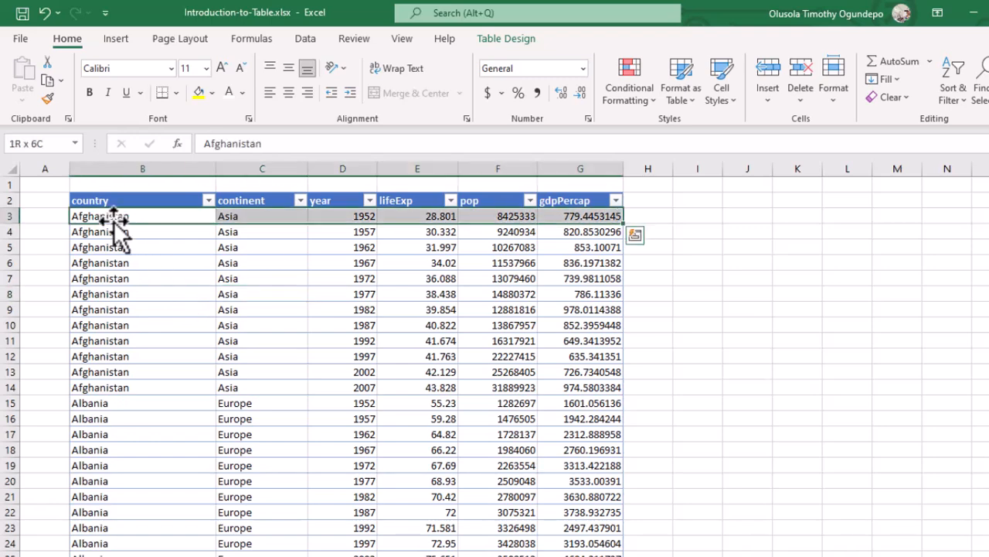
key("ctrl+shift+Down")
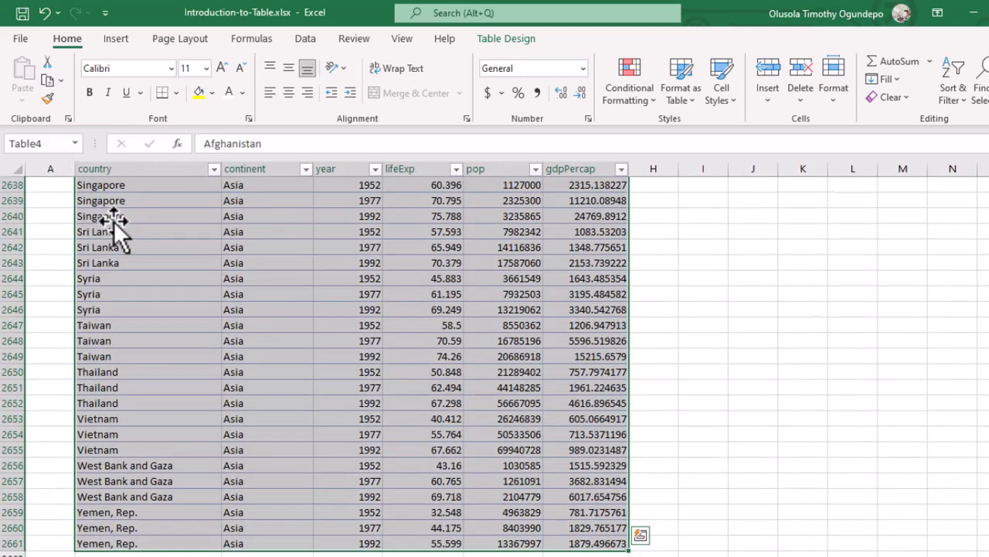
left_click(262, 257)
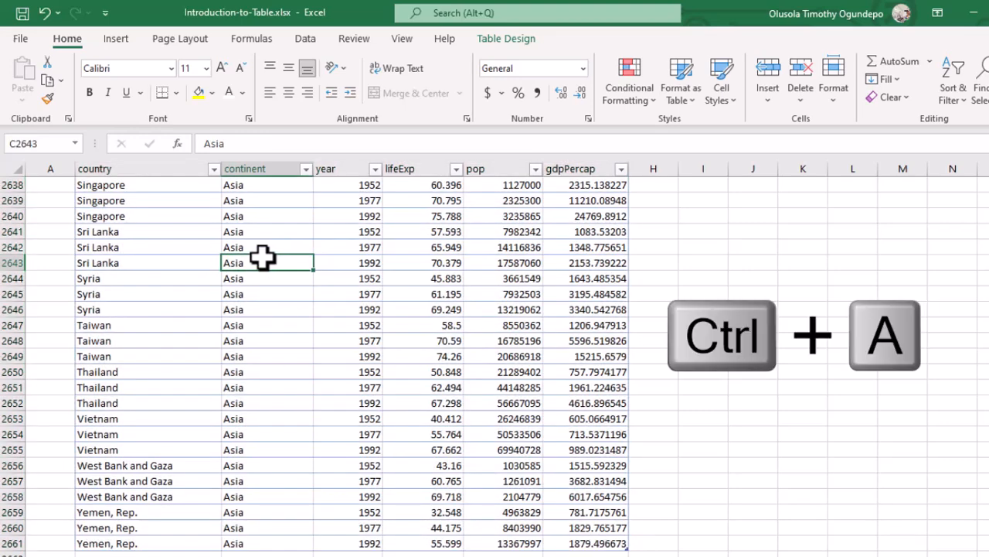
key("ctrl+a")
scroll(263, 258, "up", 9)
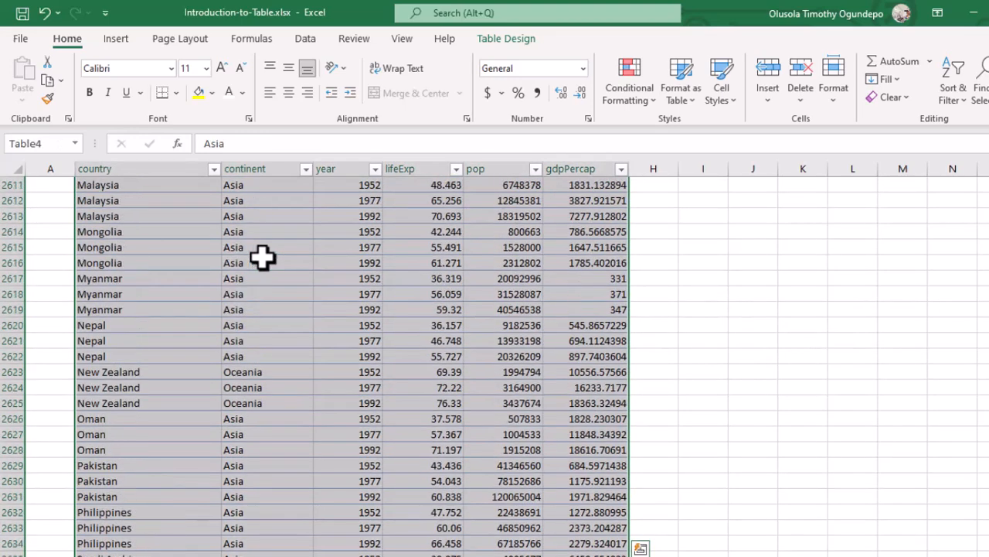
- Highlight the table's duplicate values with Red Text and compare the coloured and uncoloured cells in the first rows
left_click(642, 104)
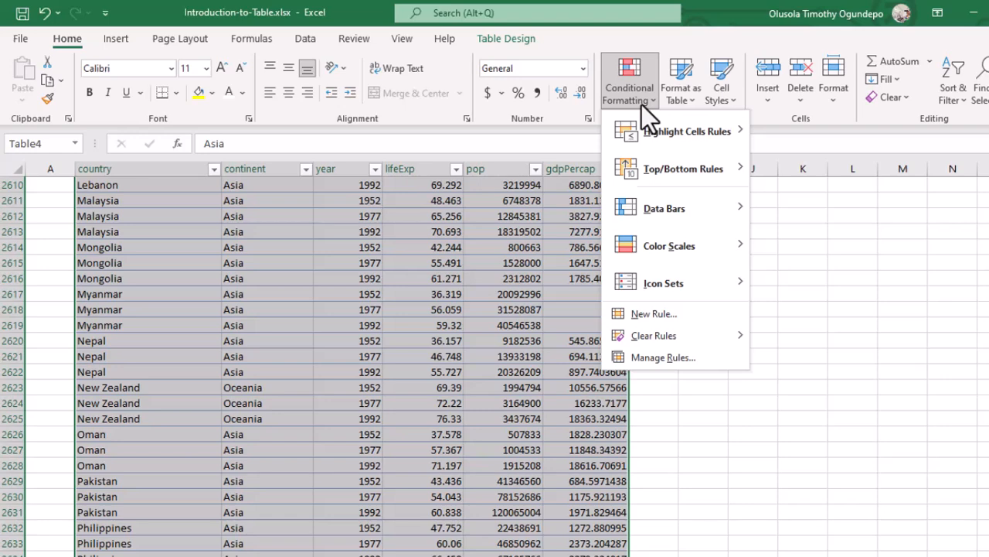
mouse_move(670, 124)
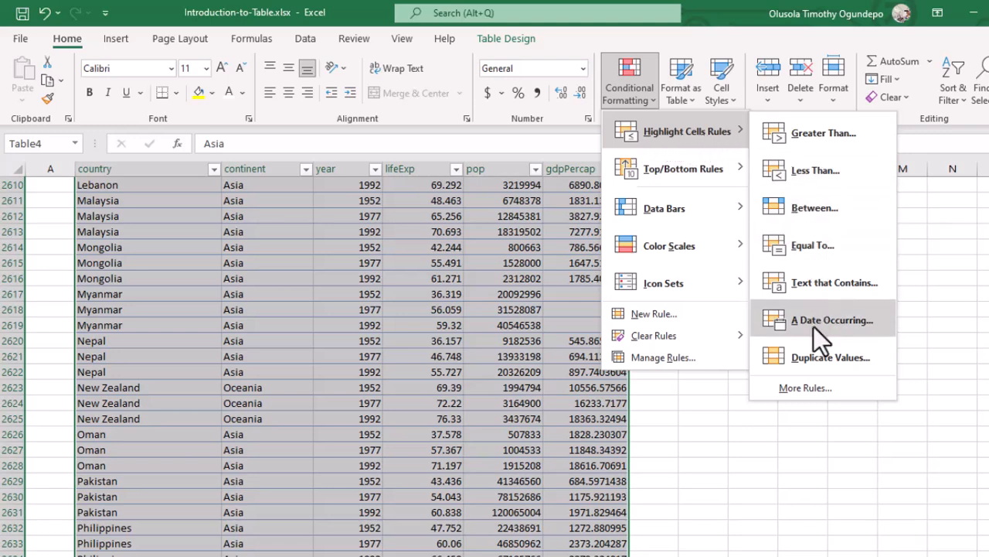
left_click(837, 355)
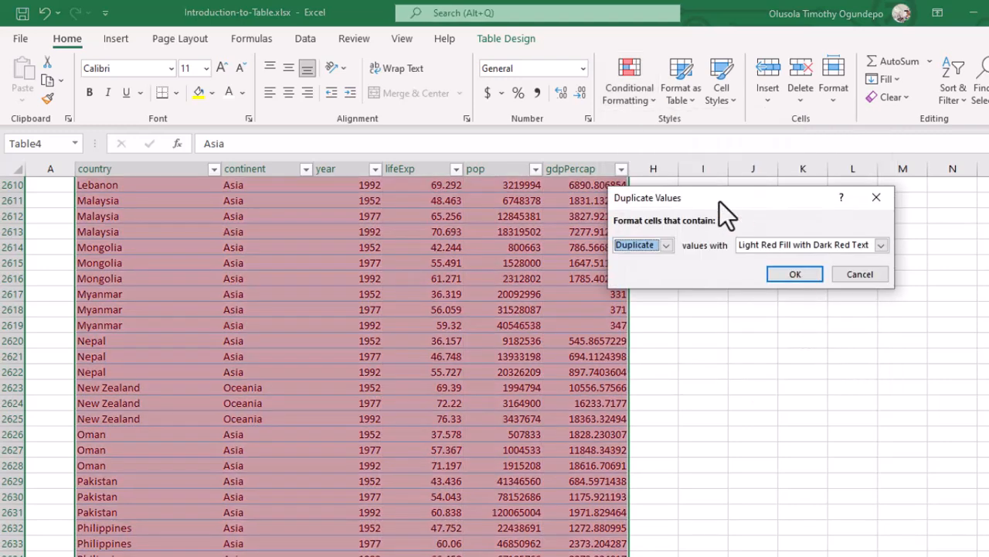
left_click(804, 246)
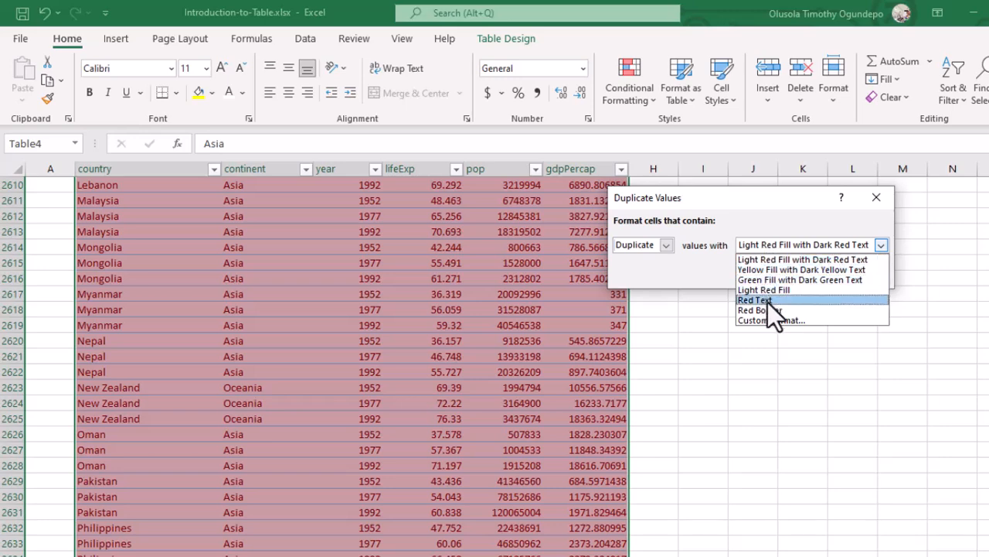
left_click(767, 300)
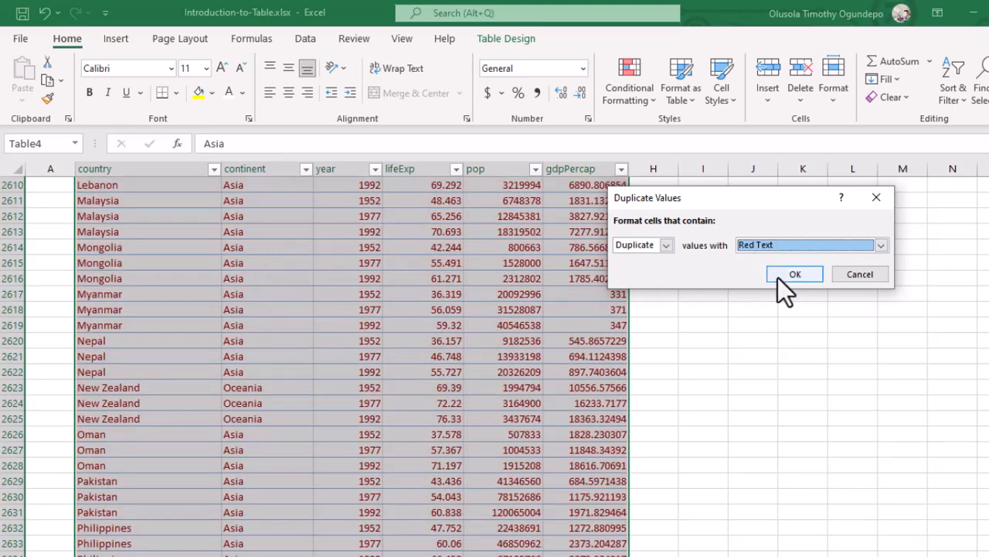
left_click(796, 275)
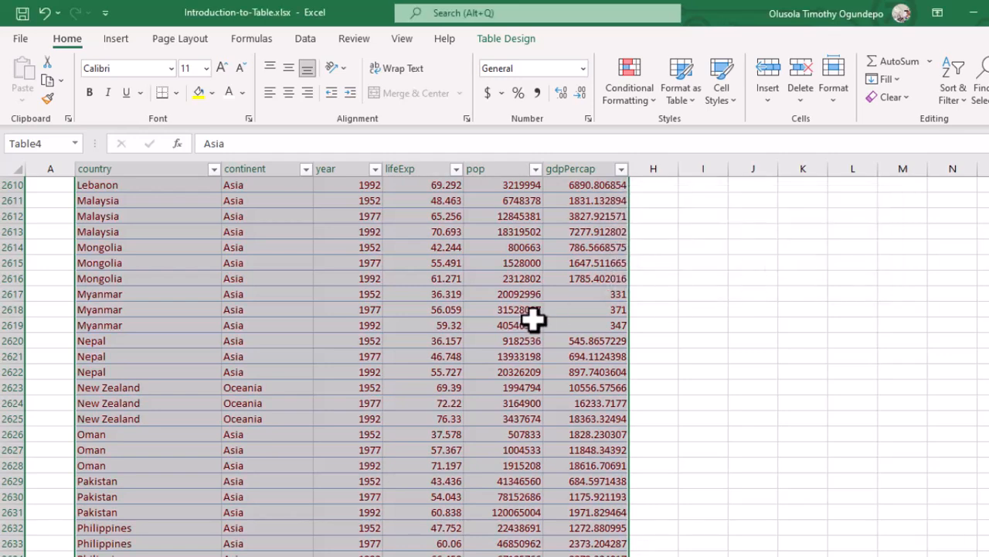
left_click(487, 309)
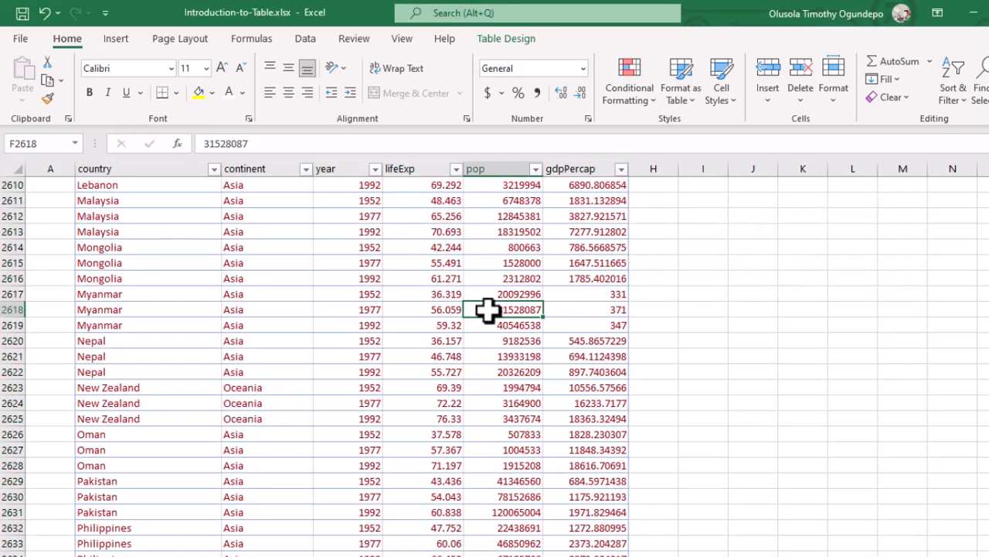
key("ctrl+Home")
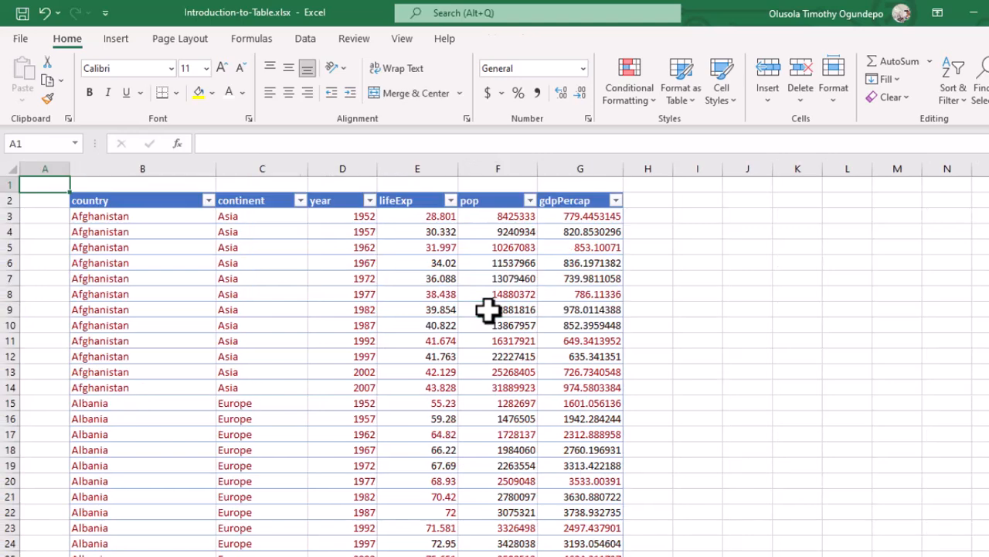
left_click_drag(371, 322, 348, 308)
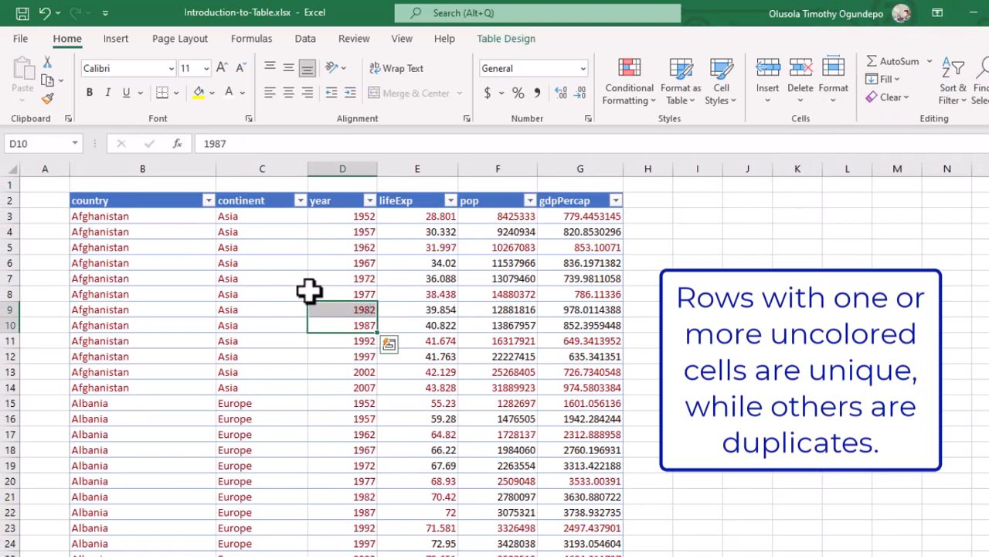
left_click(209, 383)
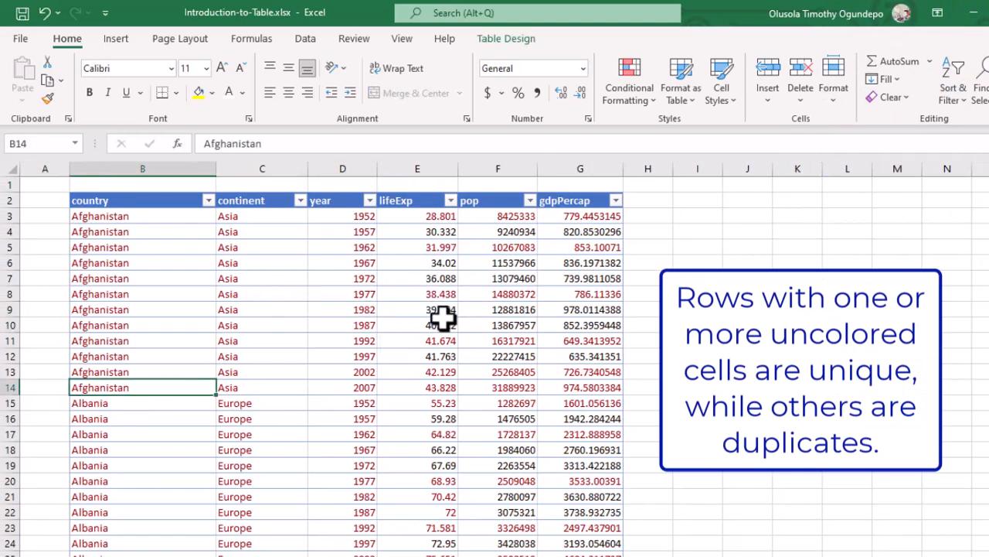
left_click_drag(442, 310, 567, 330)
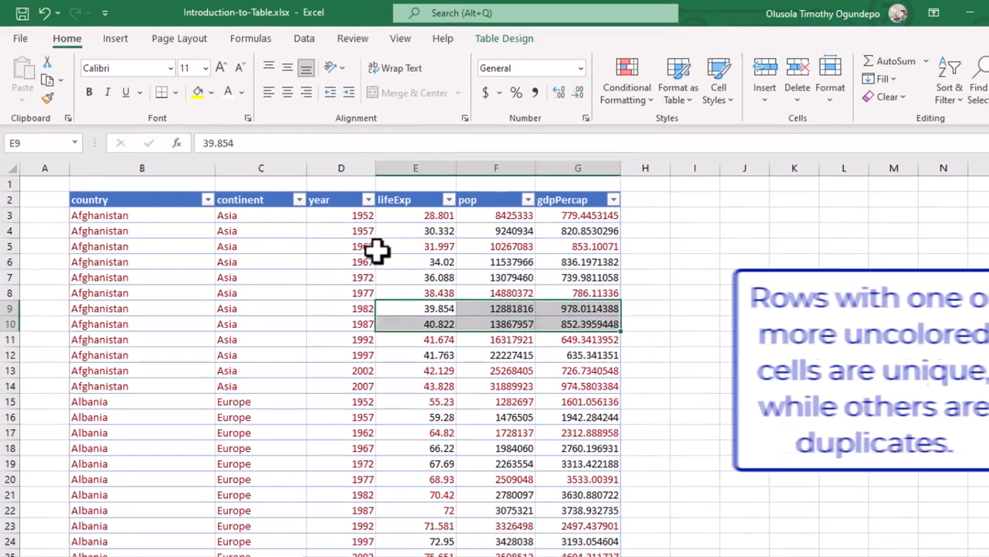
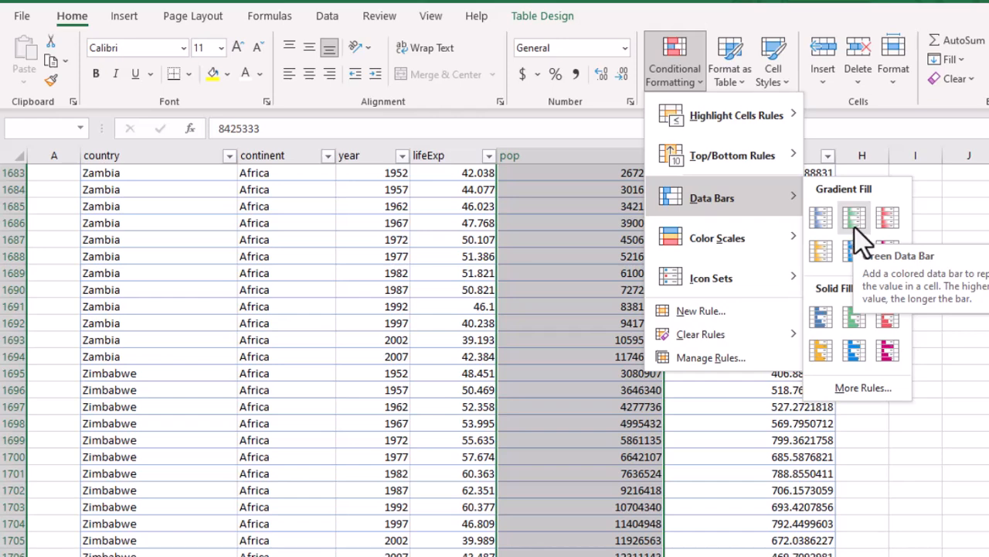
- Apply blue gradient-fill data bars to all values of the pop column
left_click(819, 221)
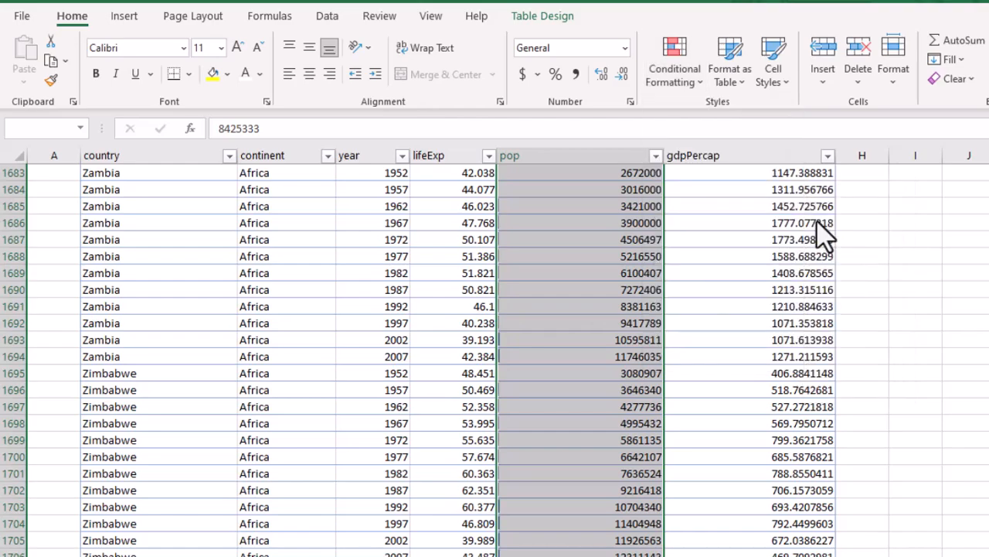
scroll(666, 239, "up", 20)
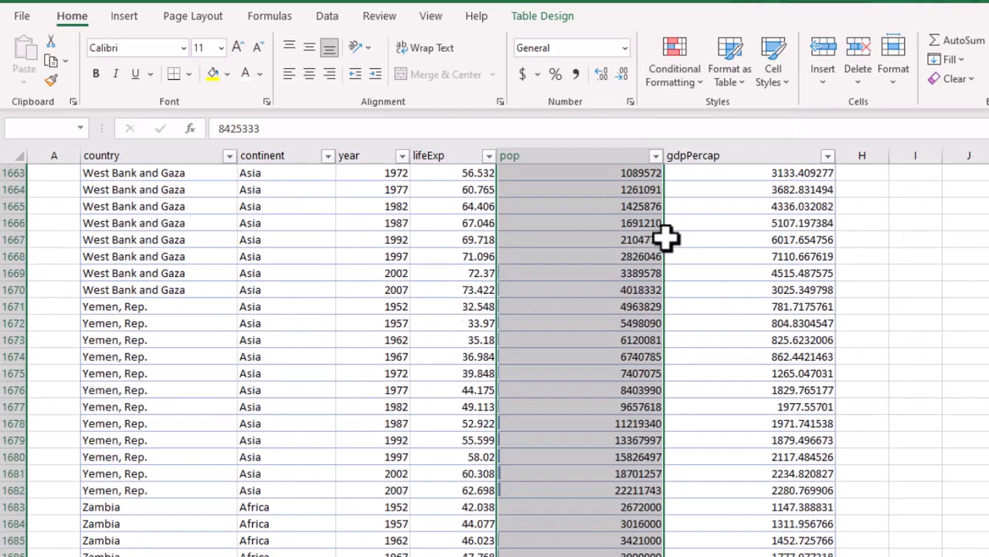
scroll(669, 251, "up", 20)
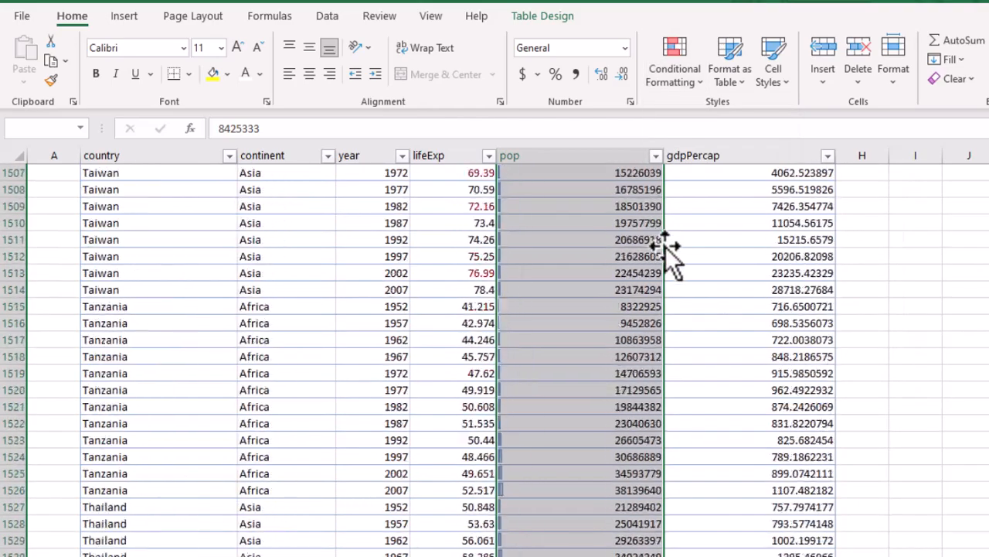
- Examine how the data bar lengths compare with the pop values, from the first table rows through the Bangladesh rows
left_click(588, 245)
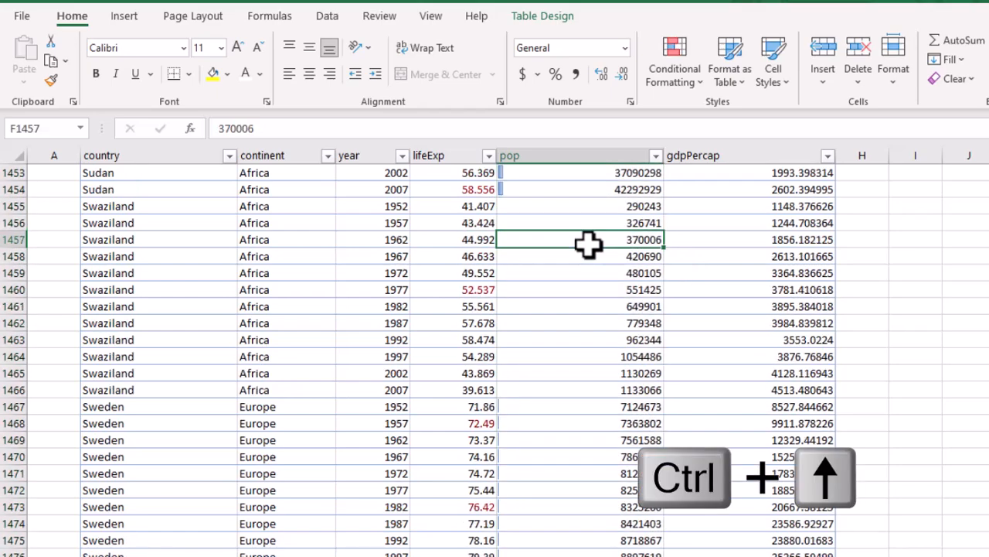
key("ctrl+Up")
key("Down")
key("Down")
key("Down")
key("Down")
key("Down")
key("Down")
key("Down")
key("Down")
key("Down")
key("Down")
key("Down")
key("Down")
key("Down")
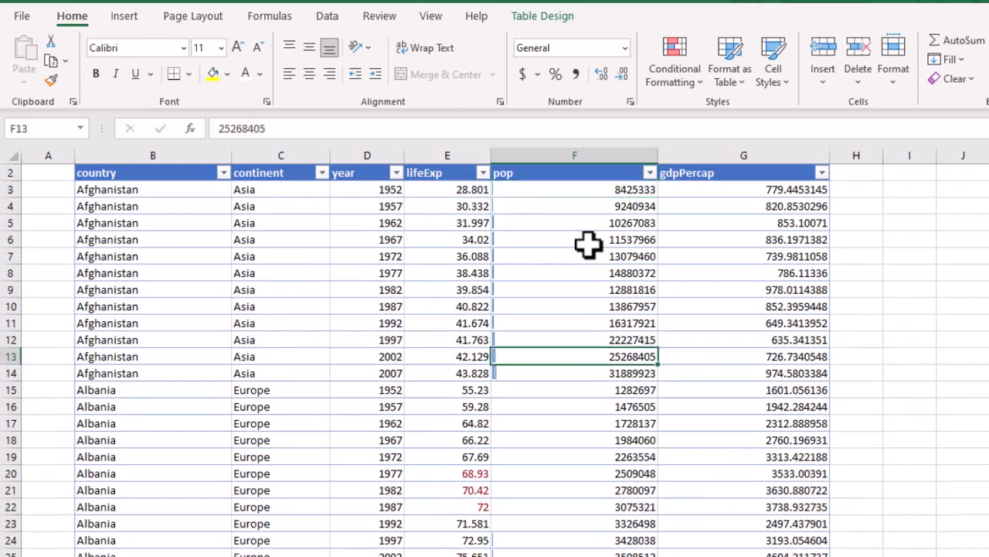
key("Up")
key("Up")
key("Up")
key("Up")
key("Up")
key("Up")
key("Up")
key("Up")
key("Up")
key("Up")
key("Up")
key("Up")
key("Up")
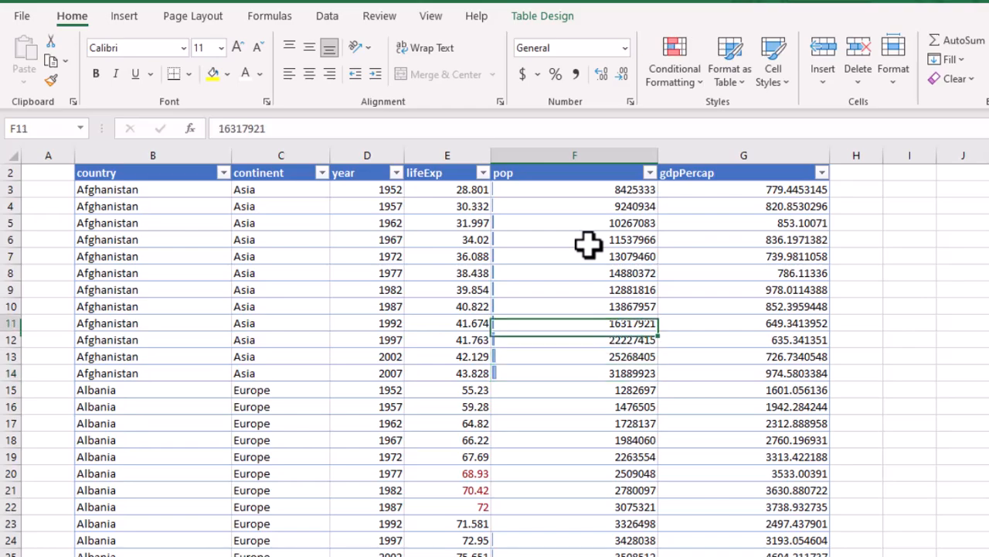
key("Down")
key("Down")
key("Down")
key("Down")
key("Down")
key("Down")
key("Down")
key("Down")
key("Down")
key("Down")
key("Down")
key("Down")
key("Down")
key("Down")
key("Down")
key("Down")
key("Down")
key("Down")
key("Down")
key("Down")
key("Down")
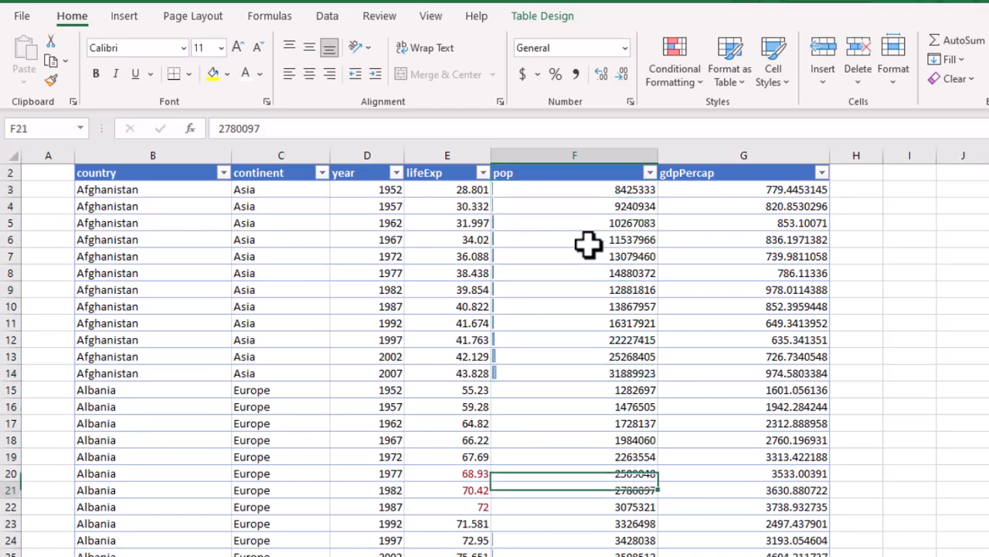
key("Down")
key("Down")
key("Down")
key("Down")
key("Down")
key("Down")
key("Down")
key("Down")
key("Down")
key("Down")
key("Down")
key("Down")
key("Down")
key("Down")
key("Down")
key("Down")
key("Down")
key("Down")
key("Down")
key("Down")
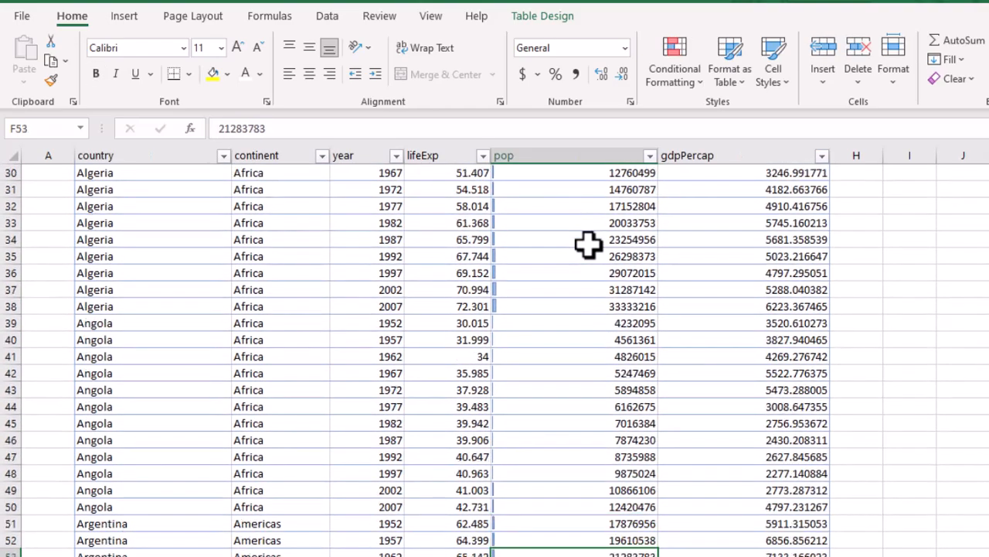
key("Down")
key("Down")
key("Down")
key("Down")
key("Down")
key("Down")
key("Down")
key("Down")
key("Down")
key("Down")
key("Down")
key("Down")
key("Down")
key("Down")
key("Down")
key("Down")
key("Down")
key("Down")
key("Down")
key("Down")
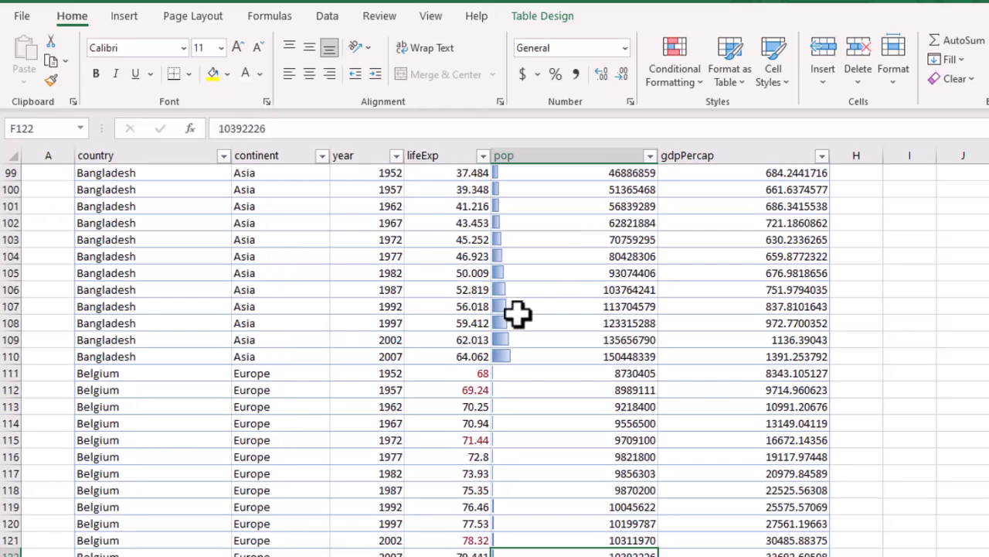
left_click(506, 354)
left_click(573, 340)
left_click(549, 323)
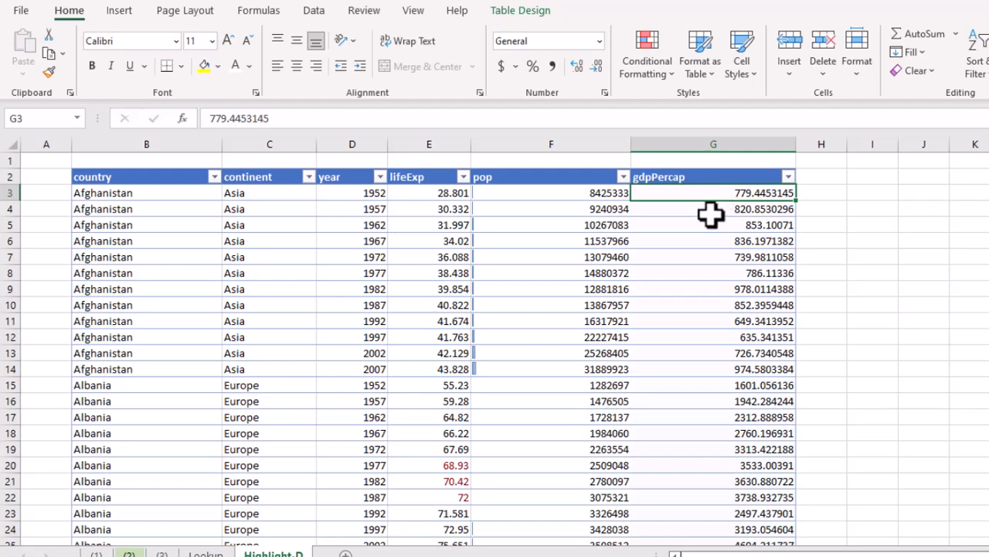
- Apply a green-to-white color scale to all values of the gdpPercap column, with green for the highest values
left_click(711, 210)
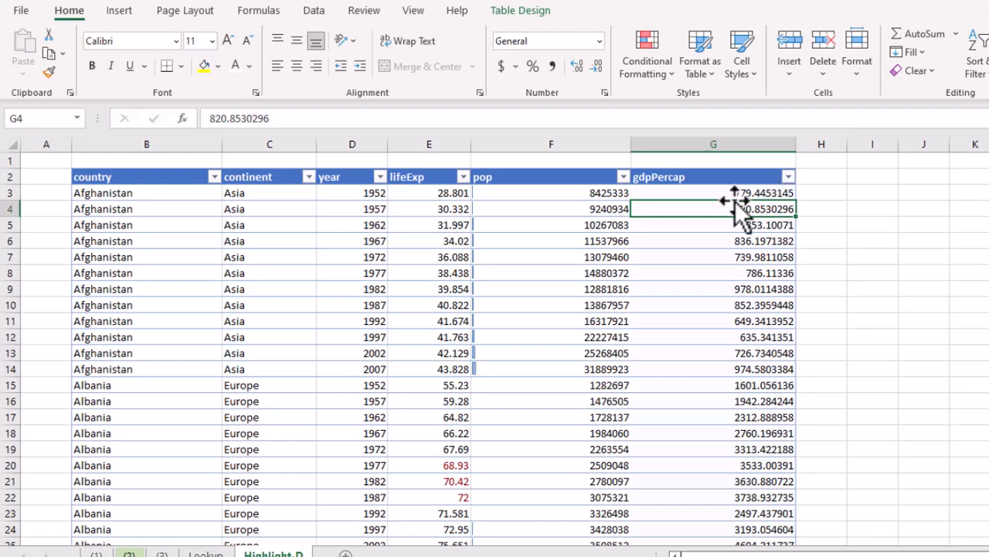
left_click(681, 195)
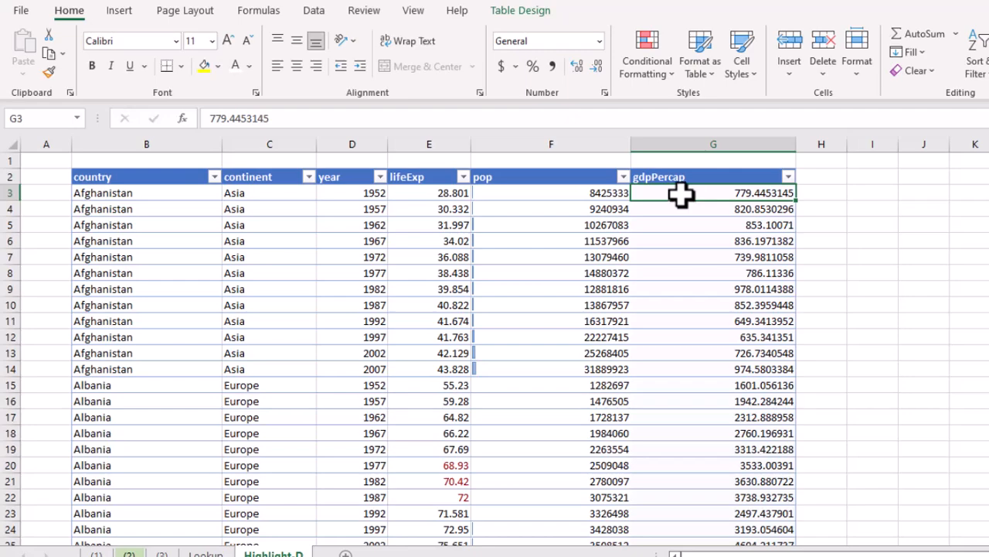
key("ctrl+shift+Down")
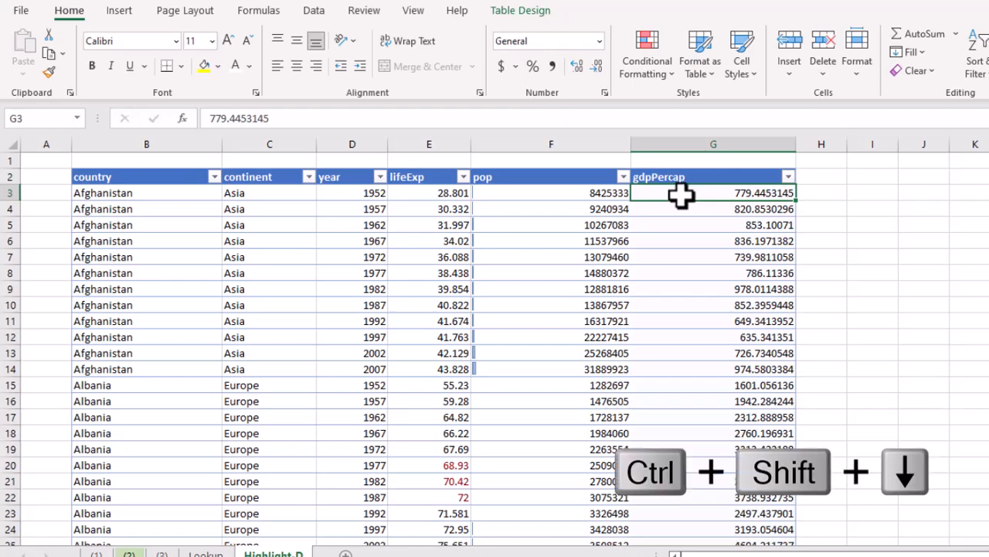
key("ctrl+shift+Down")
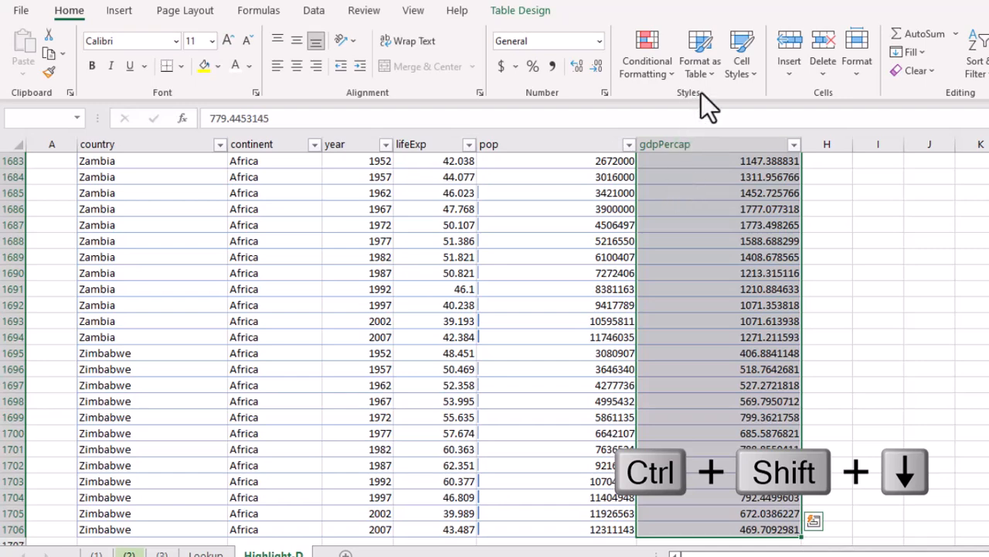
left_click(653, 69)
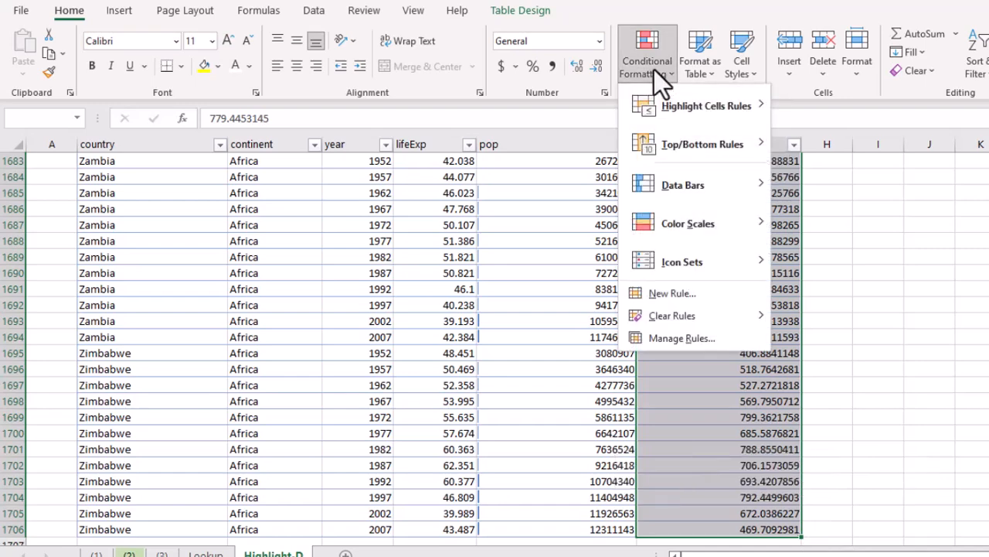
mouse_move(715, 221)
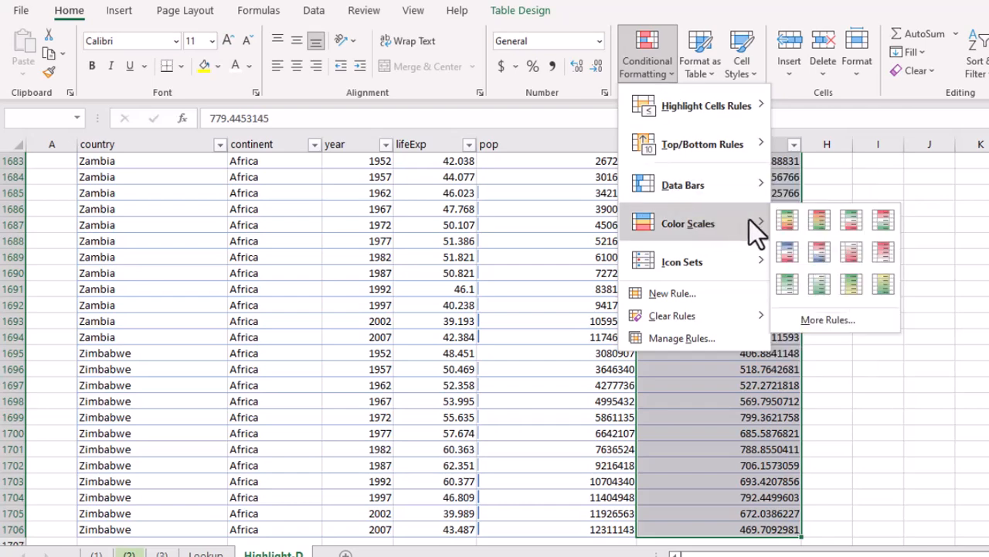
left_click(788, 286)
- Examine how the green shading varies with the gdpPercap values, from the first table rows through the Australia and Austria rows
left_click_drag(727, 212, 726, 220)
left_click(734, 283)
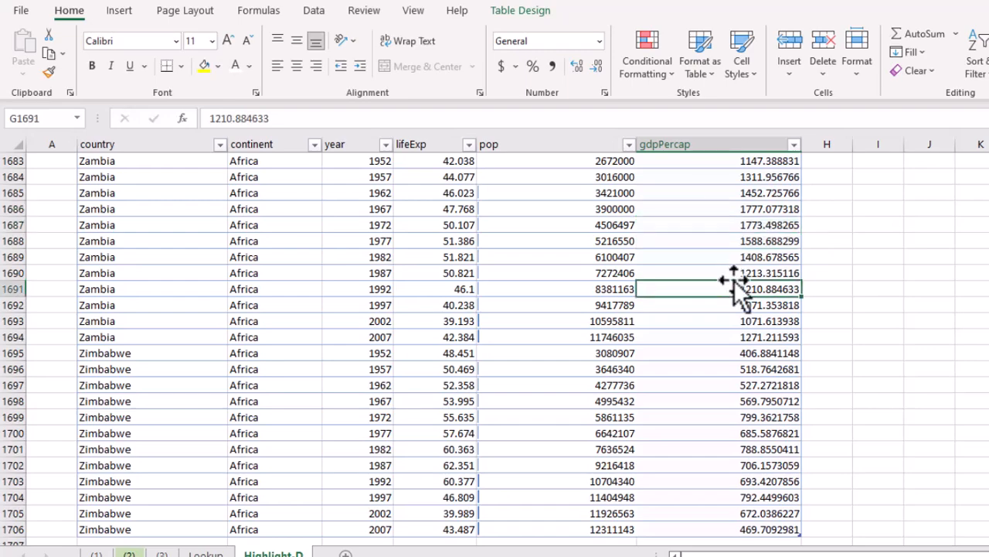
key("ctrl+Up")
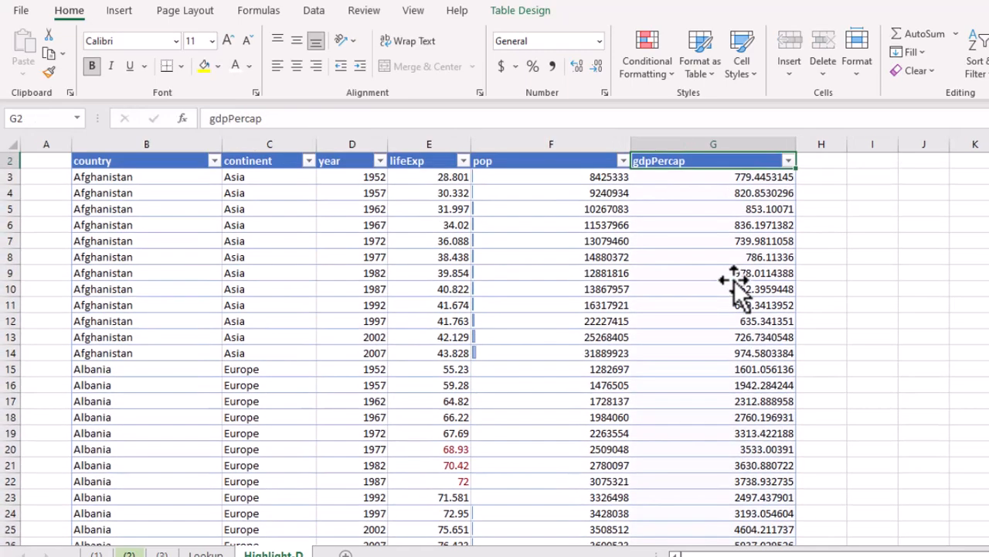
scroll(738, 286, "down", 9)
scroll(738, 286, "down", 9)
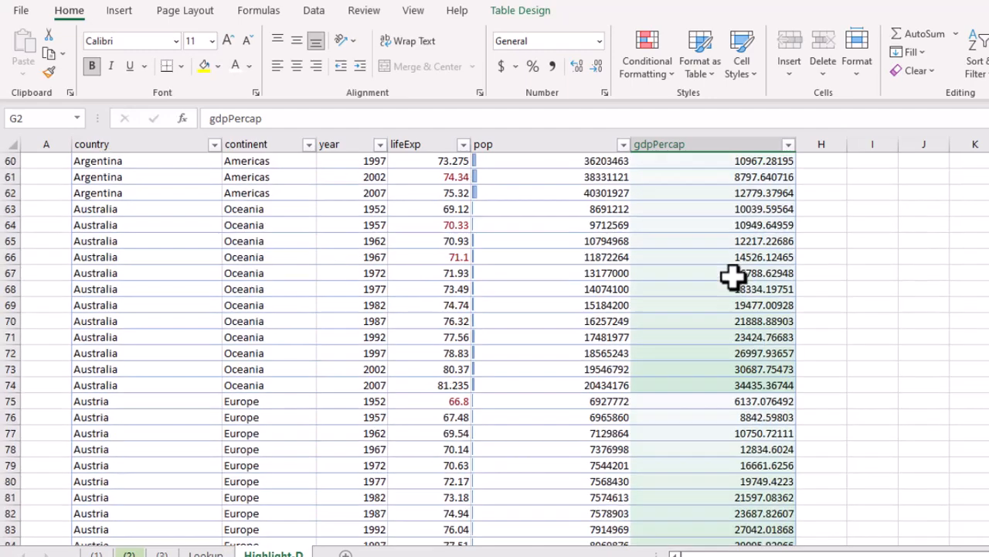
scroll(731, 386, "up", 3)
scroll(731, 389, "down", 1)
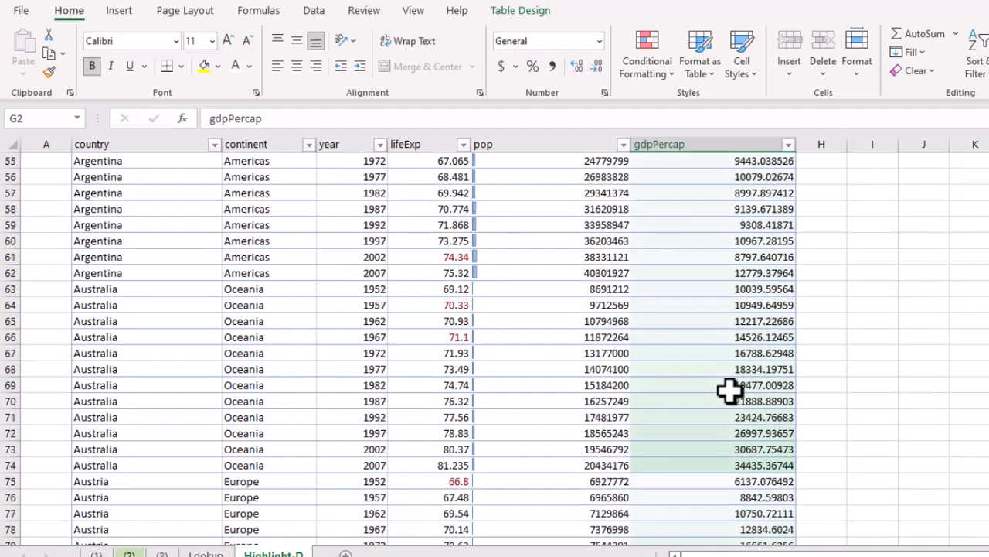
scroll(731, 388, "up", 9)
scroll(731, 396, "up", 9)
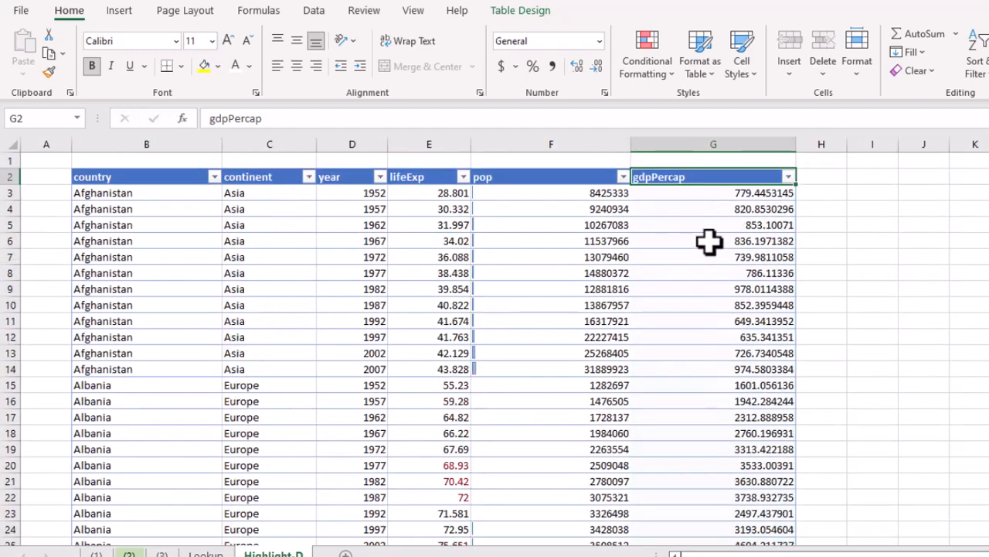
- Set the gdpPercap value of the first Afghanistan row, cell G3, to 333333
left_click(747, 210)
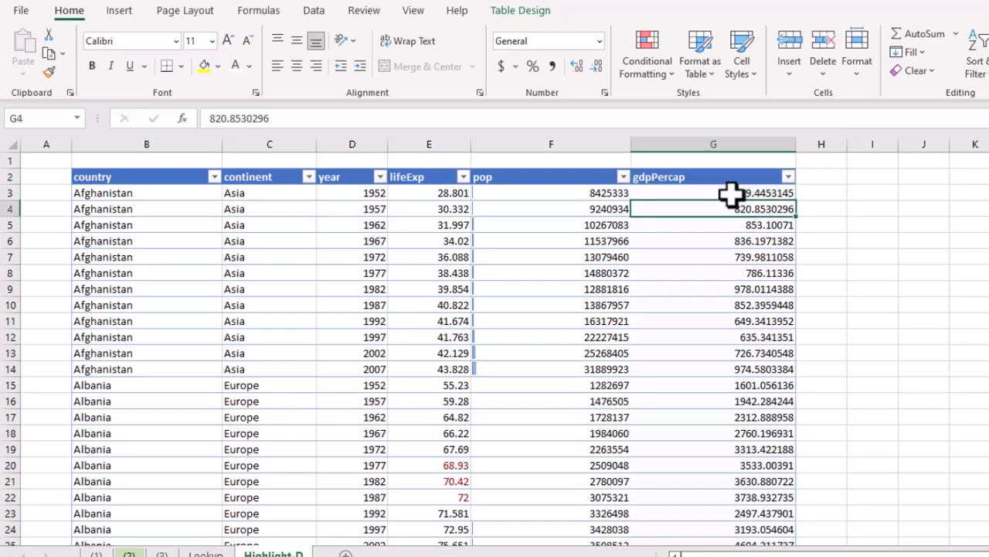
left_click(735, 193)
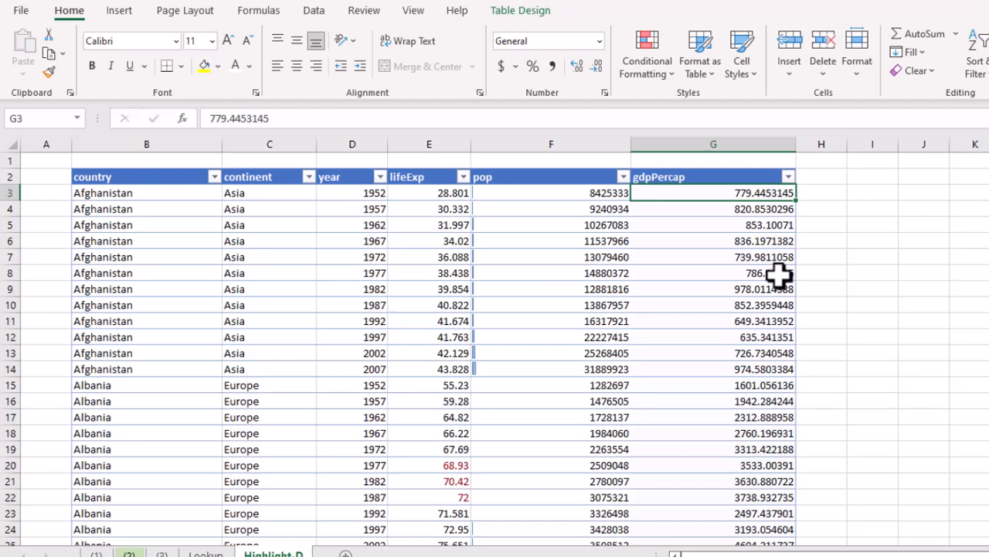
type("333333")
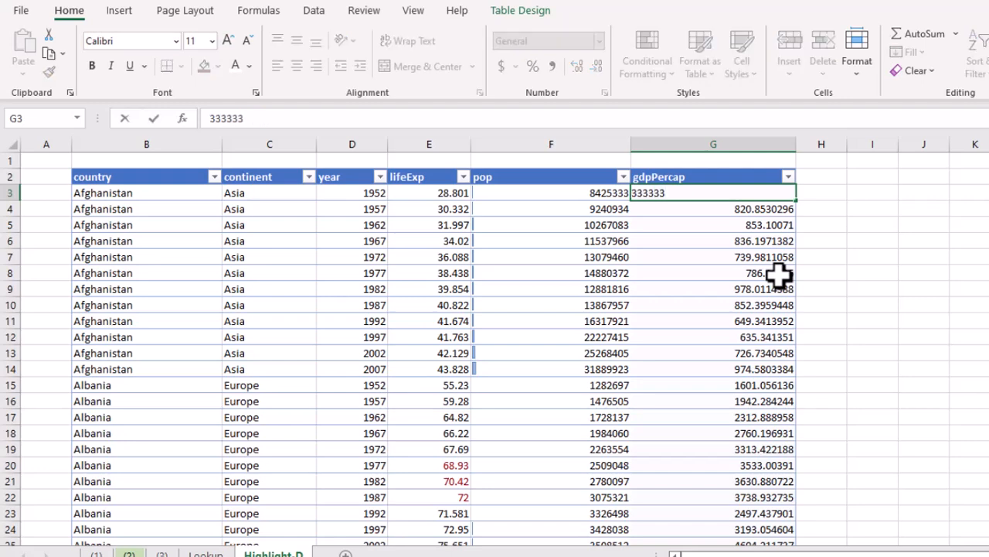
key("Return")
left_click(749, 241)
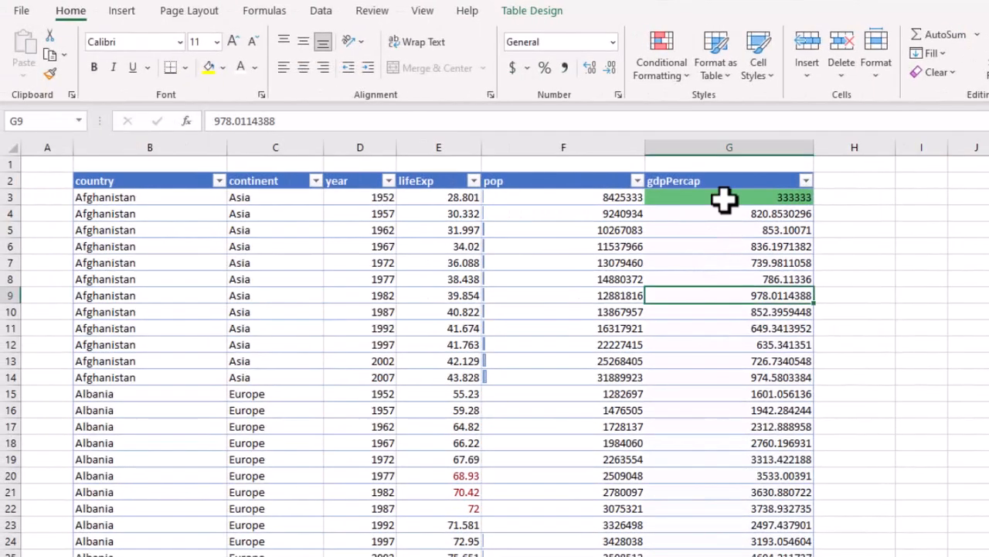
- Replace the color scale on all gdpPercap values with the directional set of green, yellow and red arrows, clearing the column's rules first
left_click(724, 199)
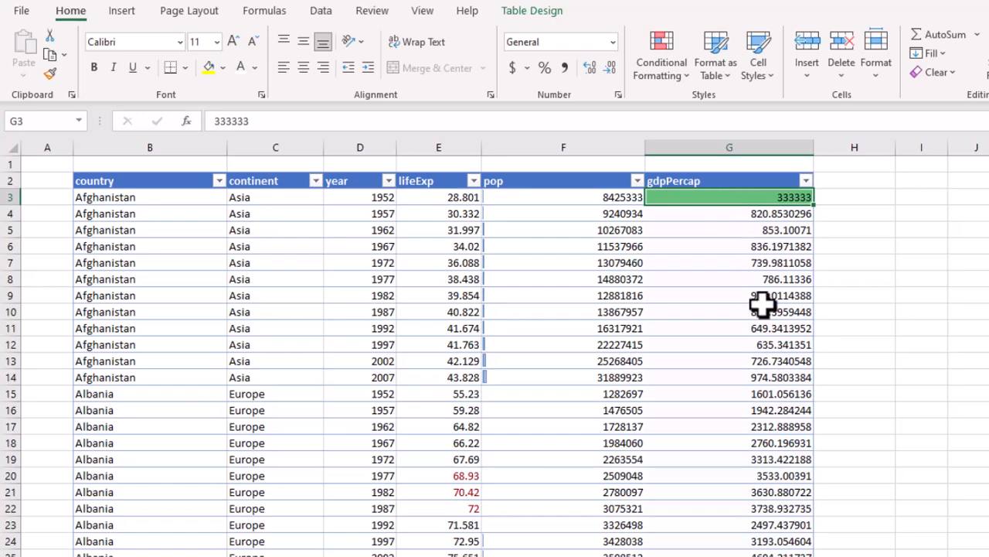
key("ctrl+shift+Down")
left_click(677, 78)
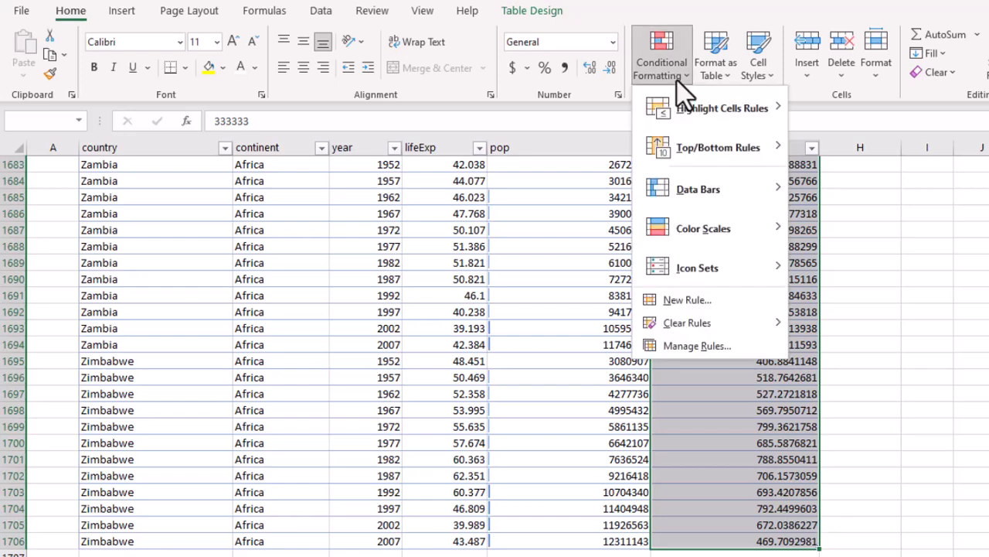
mouse_move(690, 324)
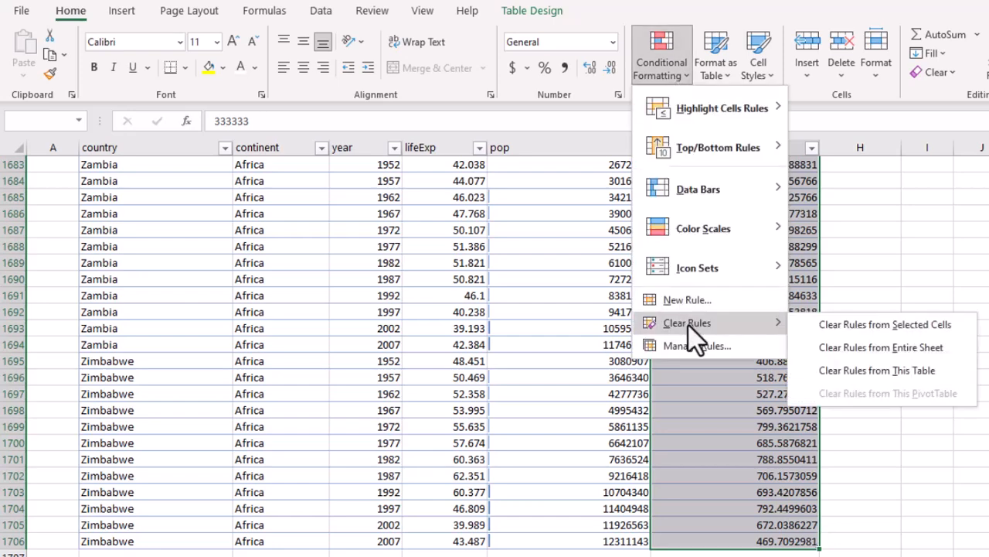
left_click(827, 326)
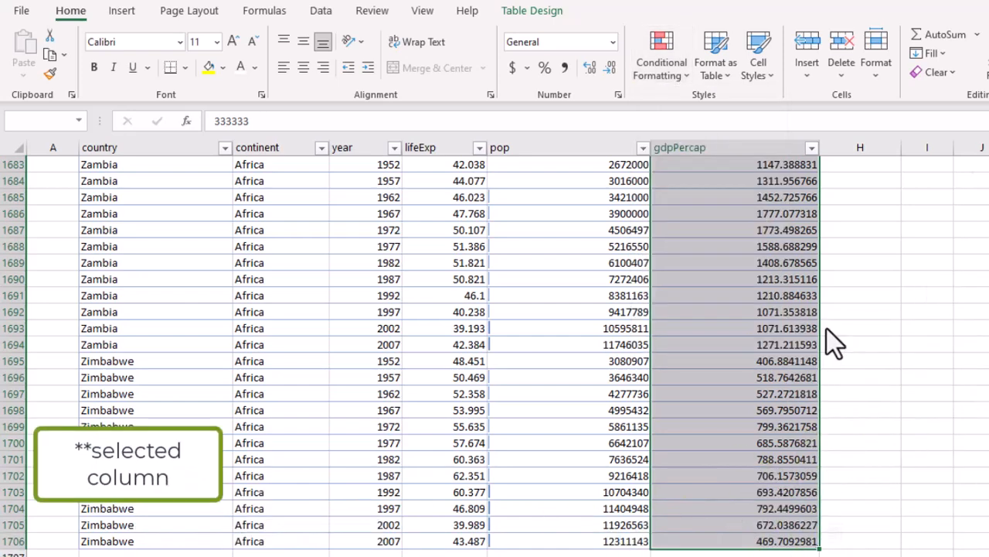
left_click(685, 77)
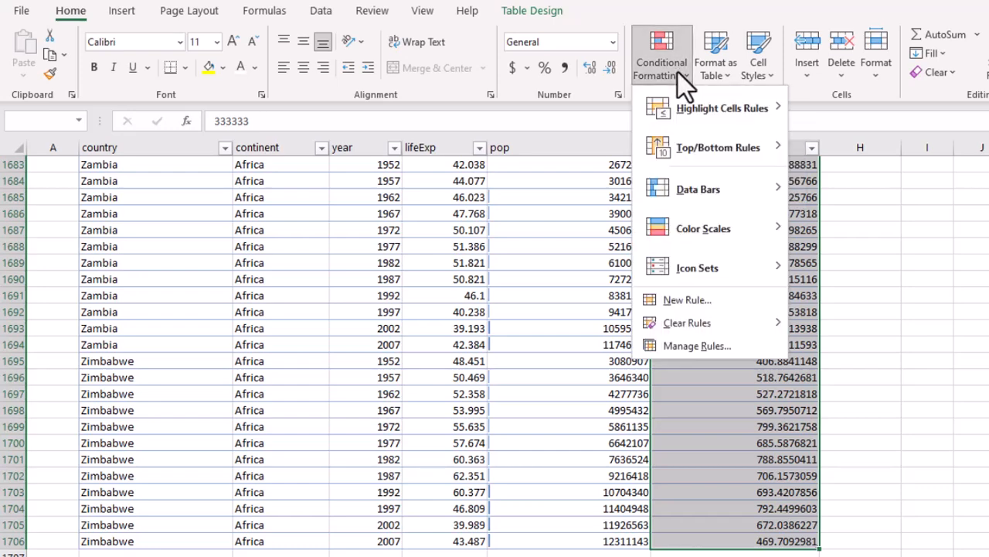
mouse_move(721, 263)
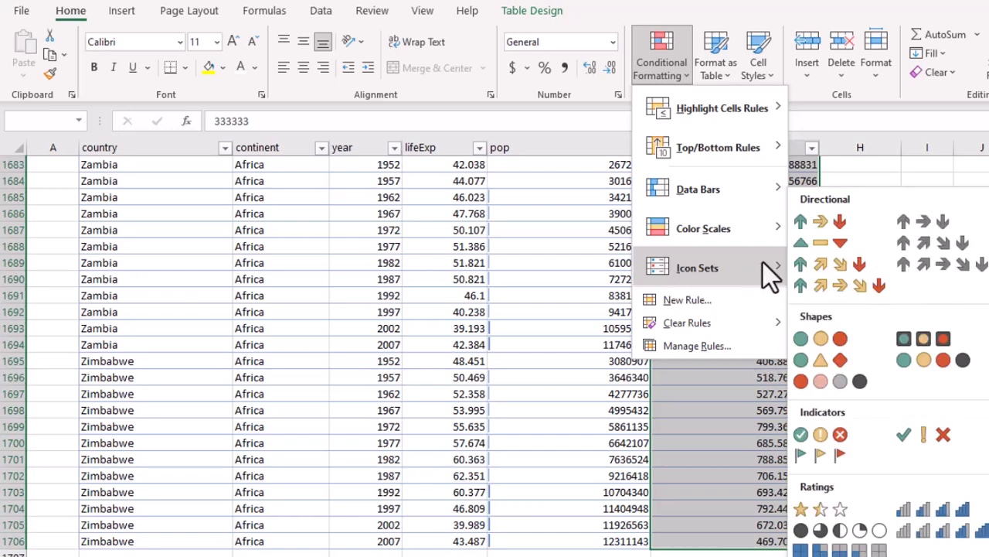
left_click(841, 232)
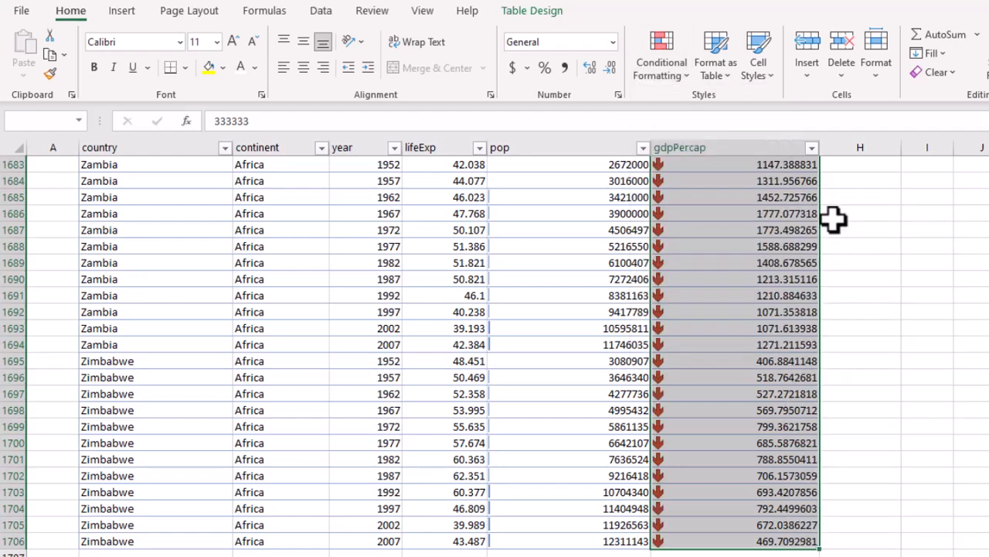
- Examine the arrow icons in the gdpPercap column, comparing cell G3 with the values in the rows below it
left_click(742, 272)
left_click_drag(742, 272, 743, 267)
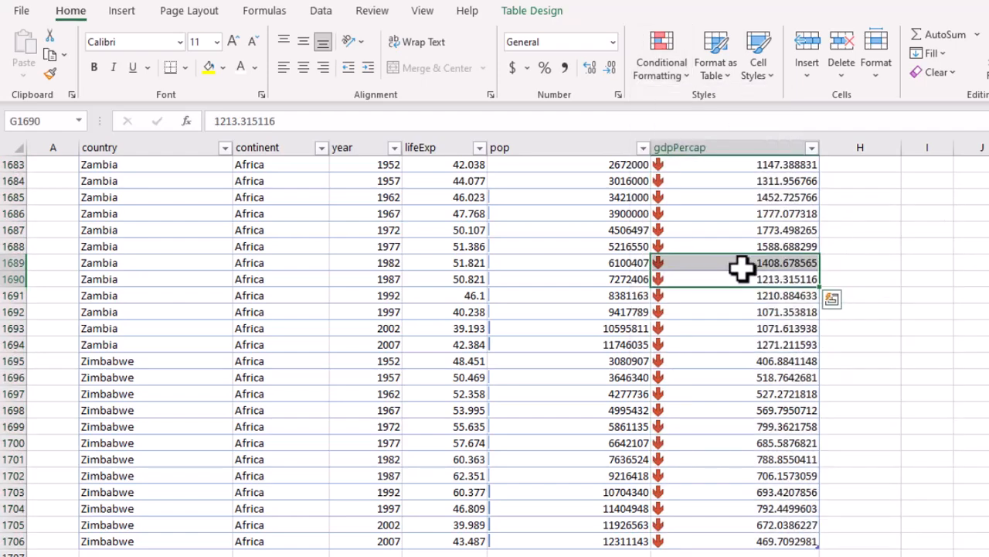
key("ctrl+Up")
key("Down")
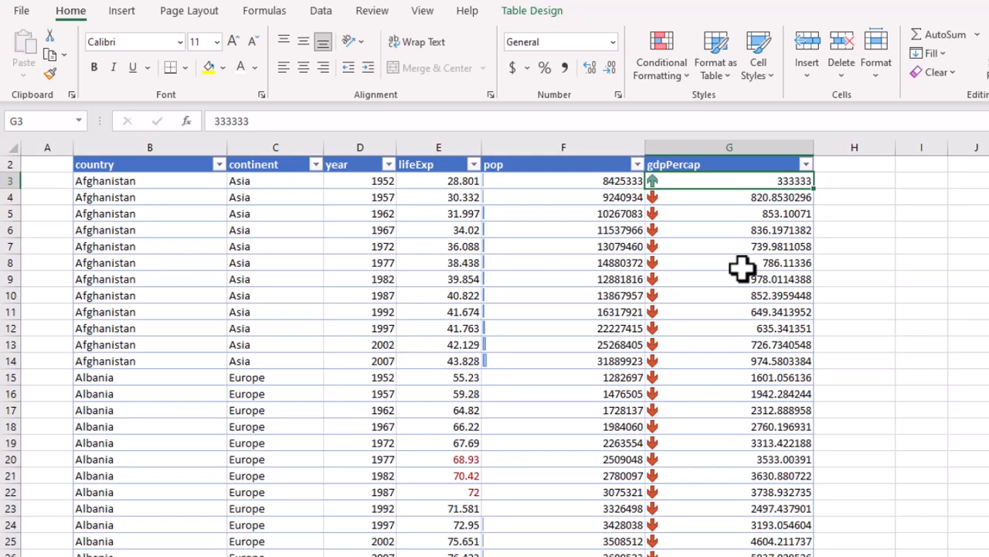
left_click(790, 194)
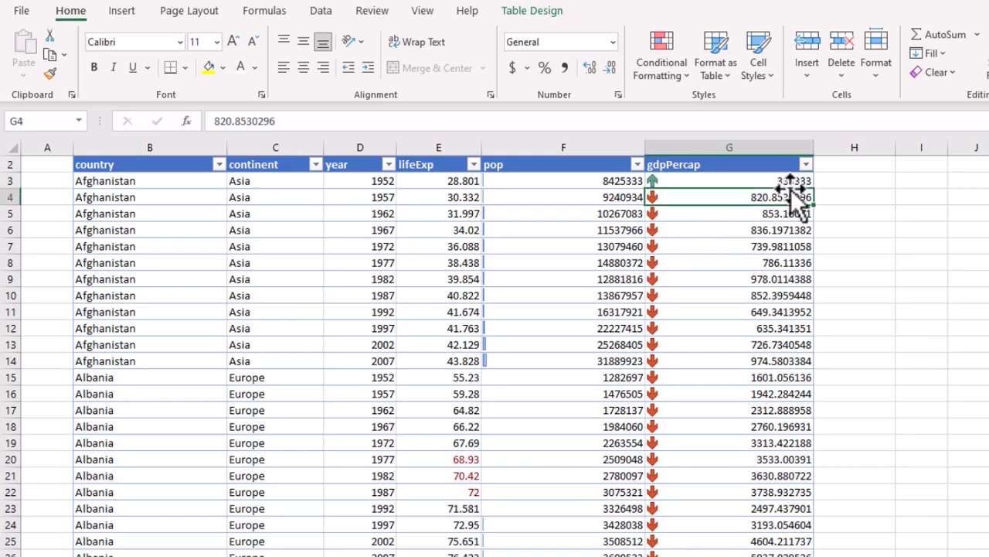
left_click(783, 183)
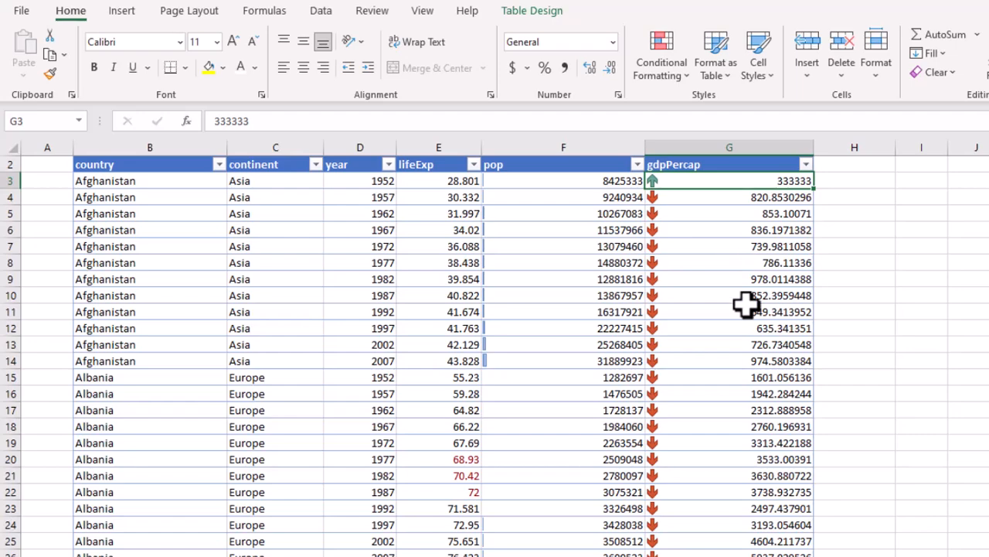
left_click(722, 277)
key("Down")
key("Down")
key("Down")
key("Down")
key("Down")
key("Down")
key("Down")
key("Down")
key("Down")
key("Down")
key("Down")
key("Down")
key("Down")
key("Down")
key("Down")
key("Down")
key("Down")
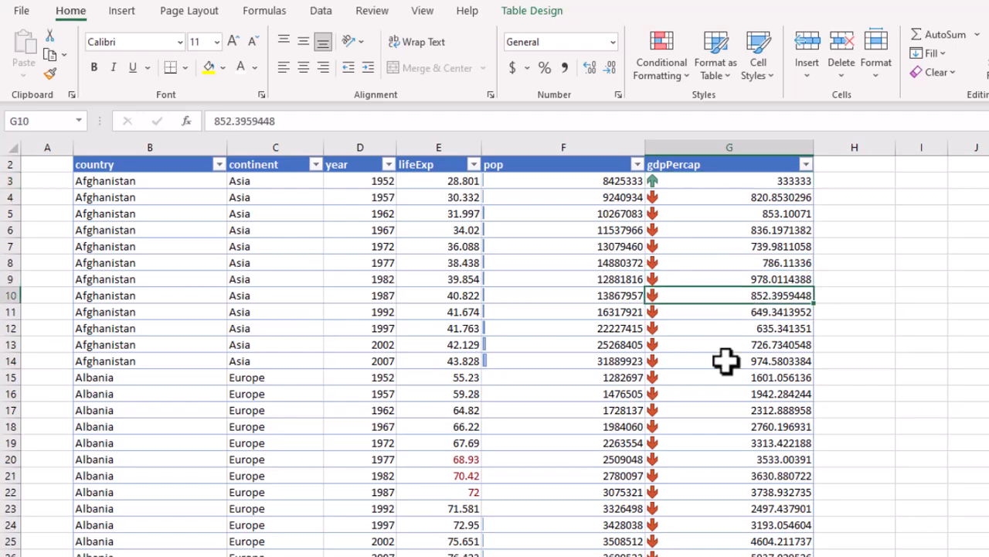
key("Down")
key("Down")
key("Down")
key("Down")
key("Down")
key("Down")
key("Down")
key("Down")
key("Down")
key("Down")
key("Down")
key("Down")
key("Down")
key("Down")
key("Down")
key("Down")
key("Down")
key("Down")
key("Down")
key("Down")
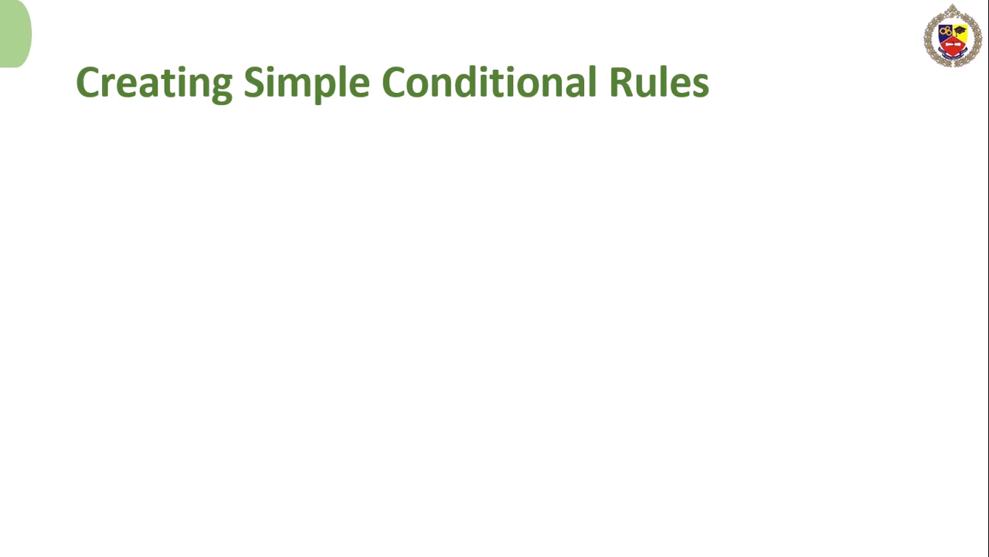
left_click(520, 353)
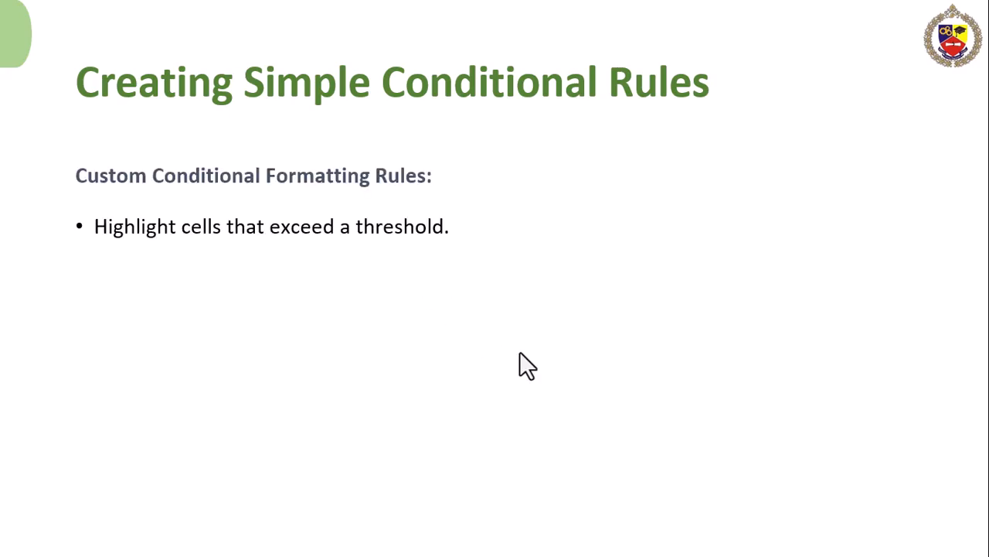
left_click(520, 353)
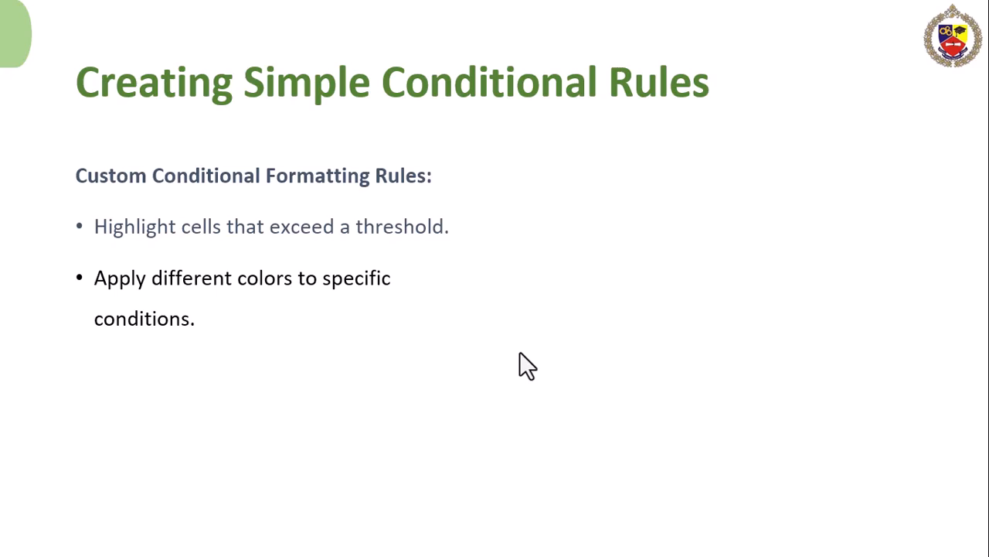
left_click(520, 351)
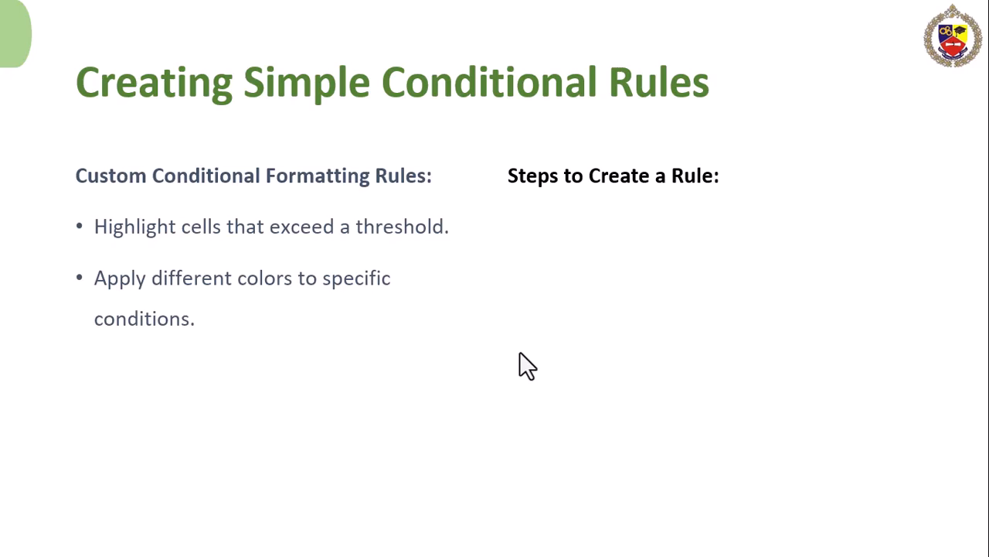
left_click(519, 353)
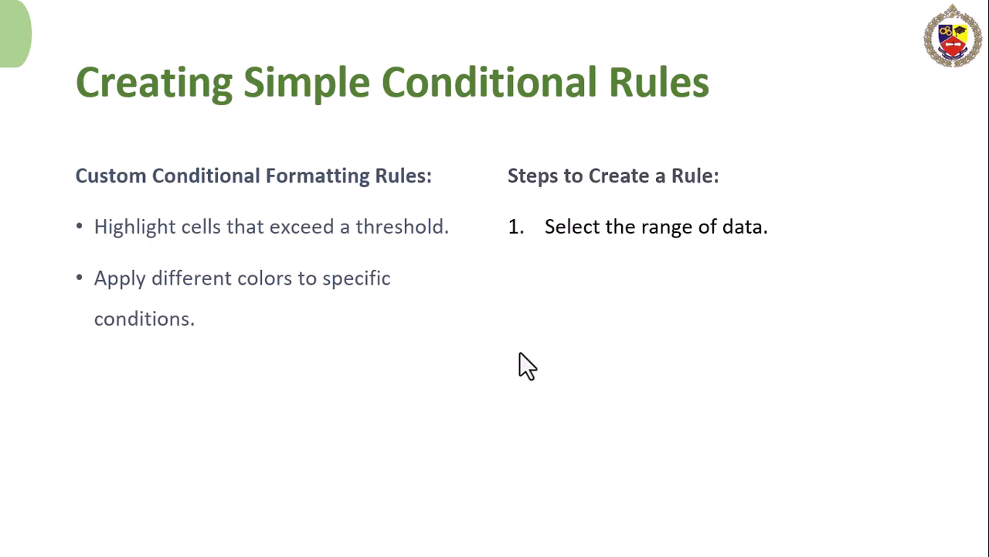
left_click(519, 353)
left_click(520, 352)
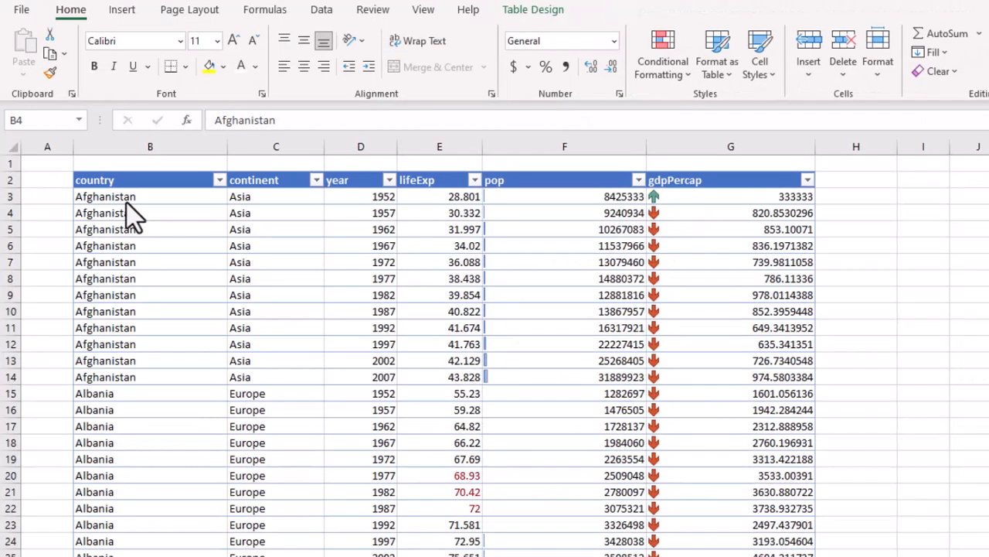
- Create a new formatting rule for all country values from cell B3 down, using the type that formats only cells that contain
left_click(133, 217)
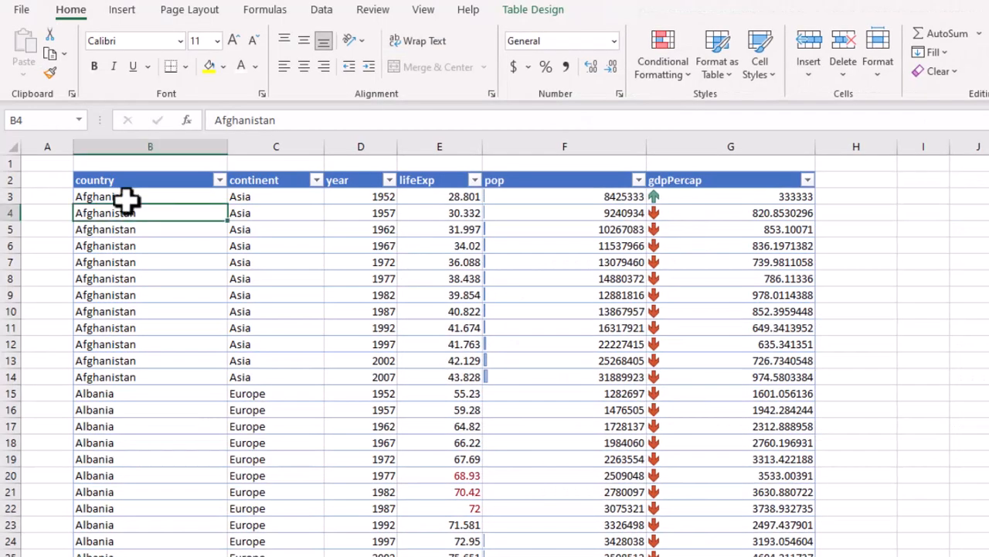
left_click(140, 197)
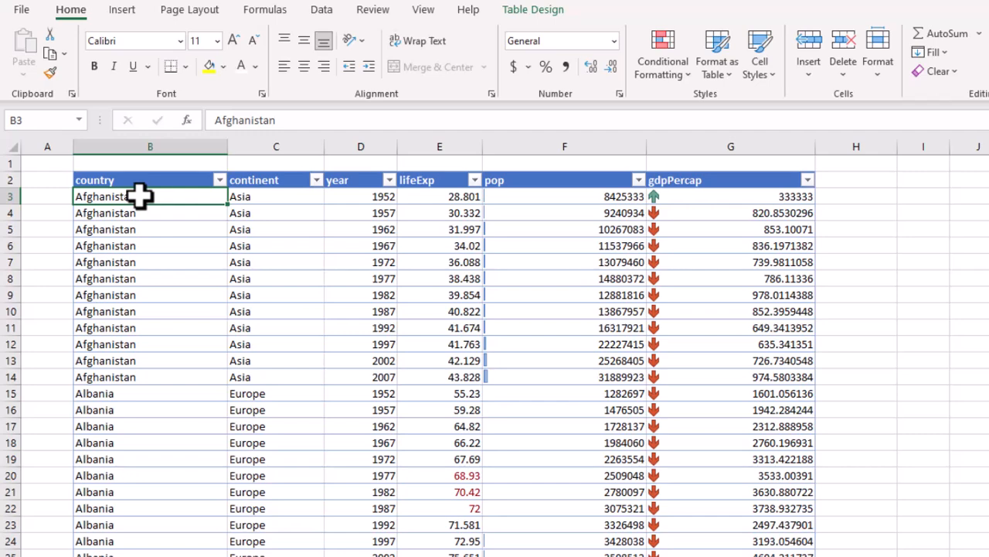
key("ctrl+shift+Down")
key("ctrl+shift+Down")
key("ctrl+shift+Up")
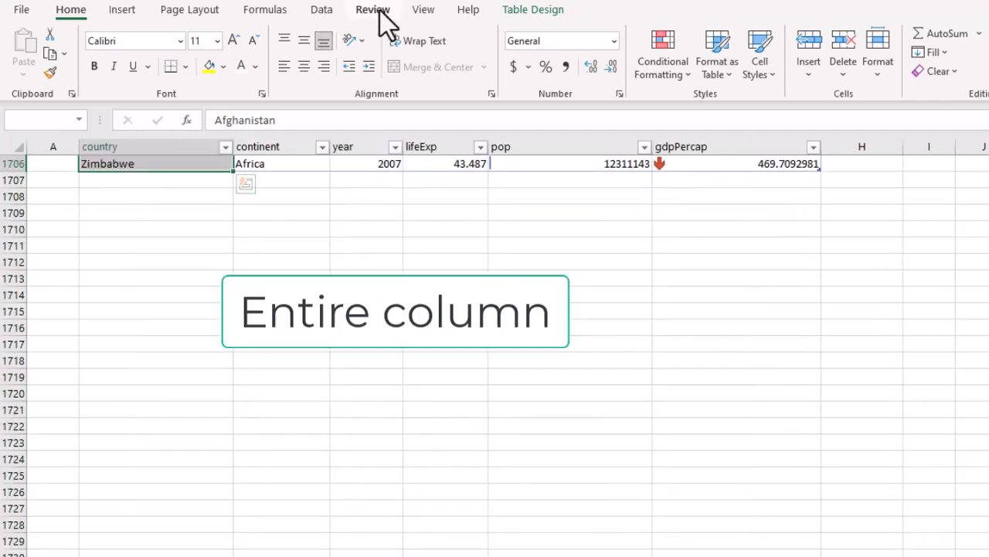
left_click(663, 54)
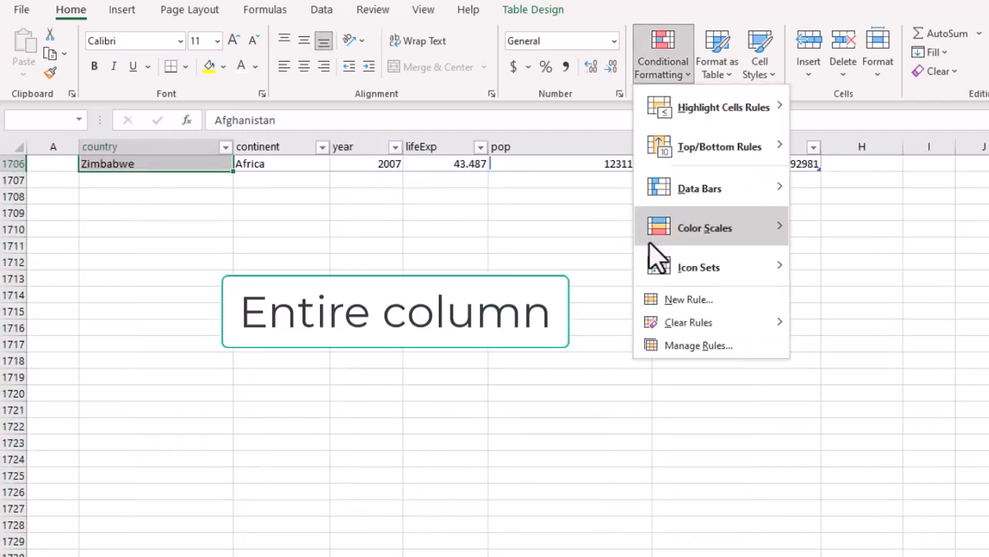
left_click(682, 301)
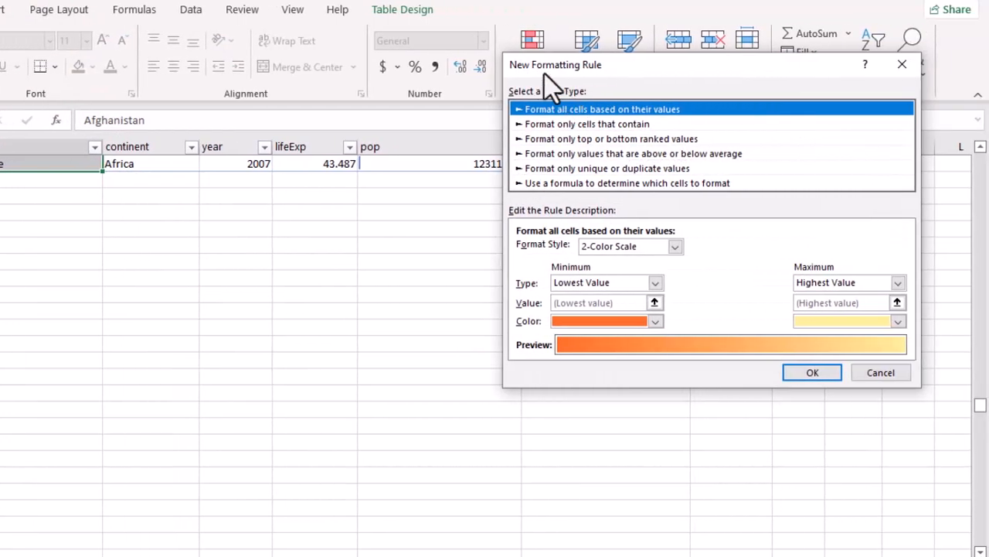
left_click_drag(568, 68, 241, 65)
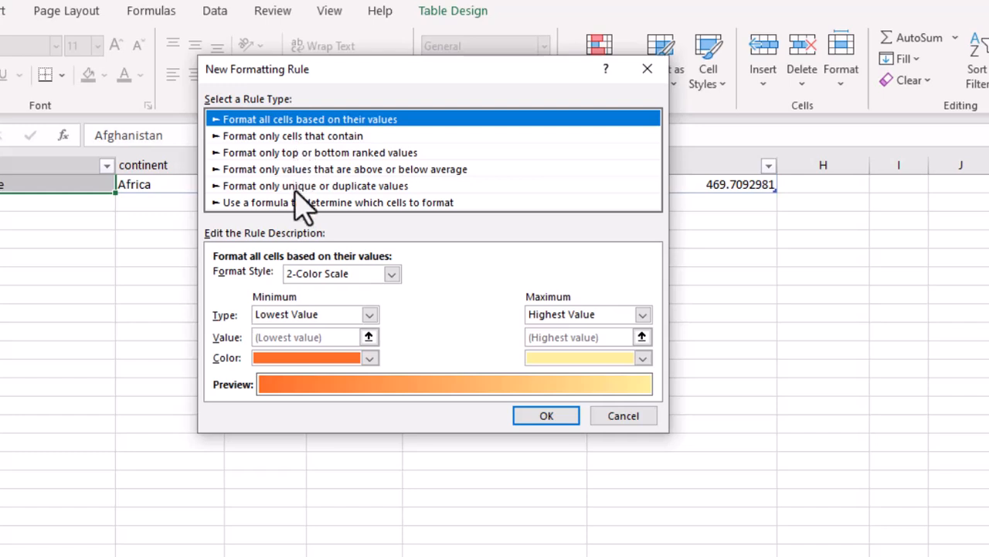
left_click(308, 137)
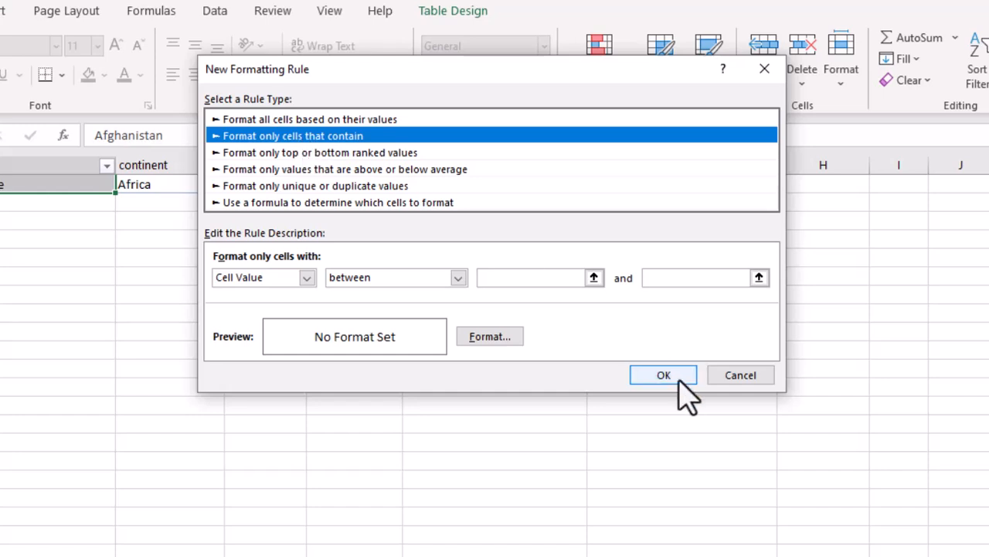
- Set the rule's condition to specific text containing Sw
left_click(307, 277)
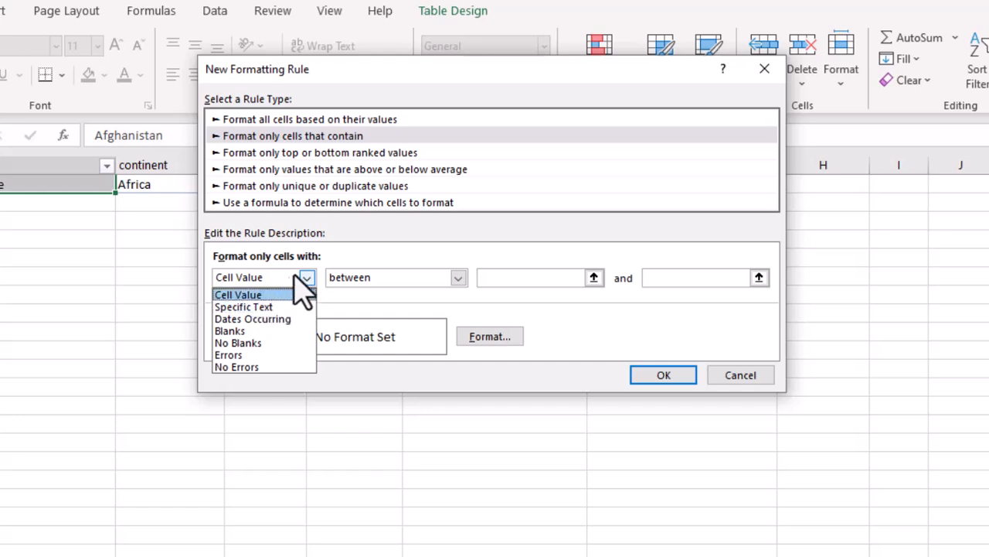
left_click(302, 278)
left_click(304, 279)
left_click(256, 307)
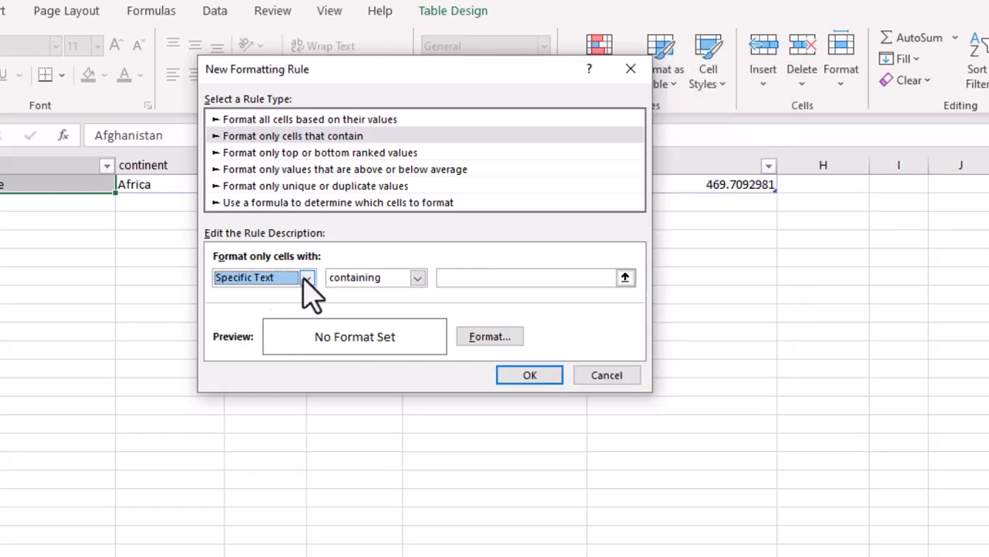
left_click(508, 277)
type("Sw")
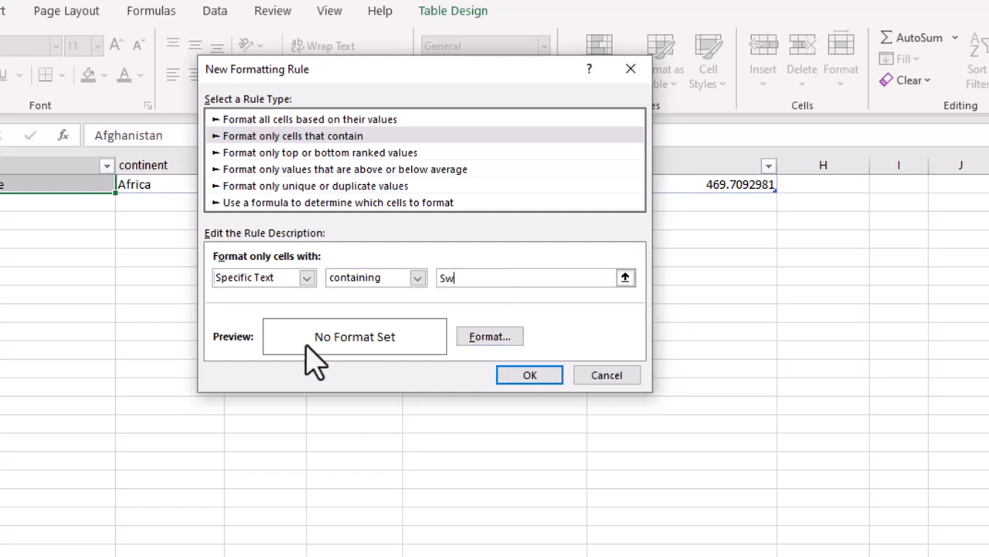
- Give the rule a light blue background fill and apply it to the country column
left_click(486, 337)
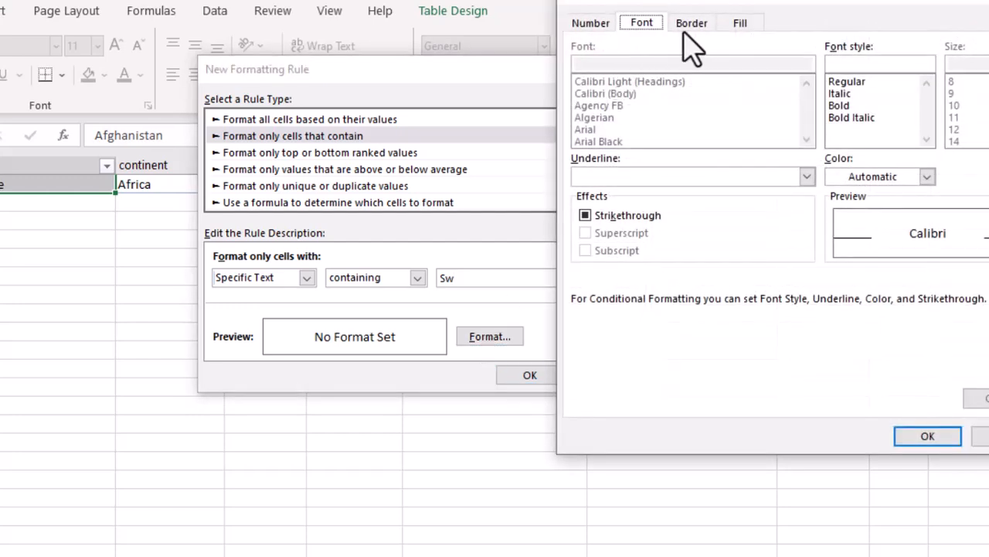
left_click(741, 25)
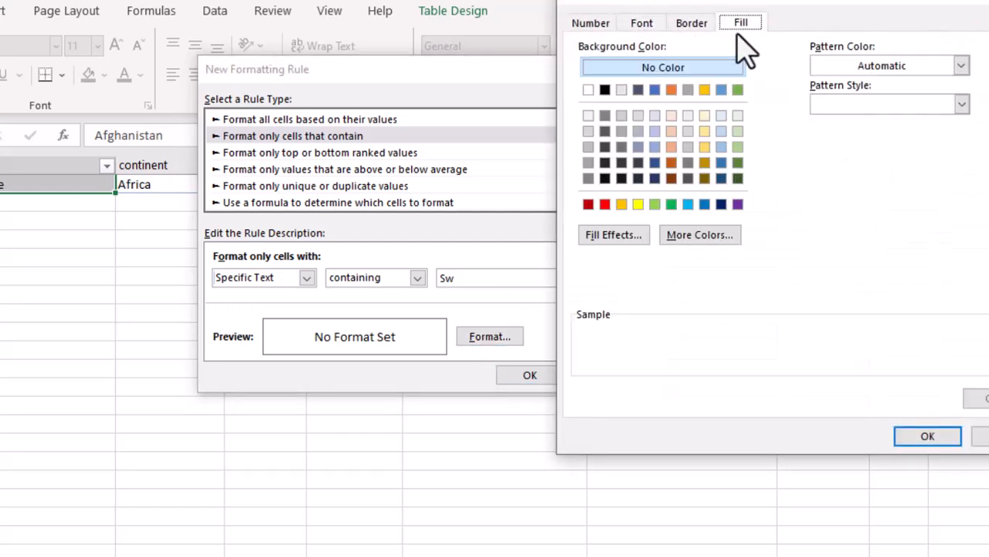
left_click(721, 147)
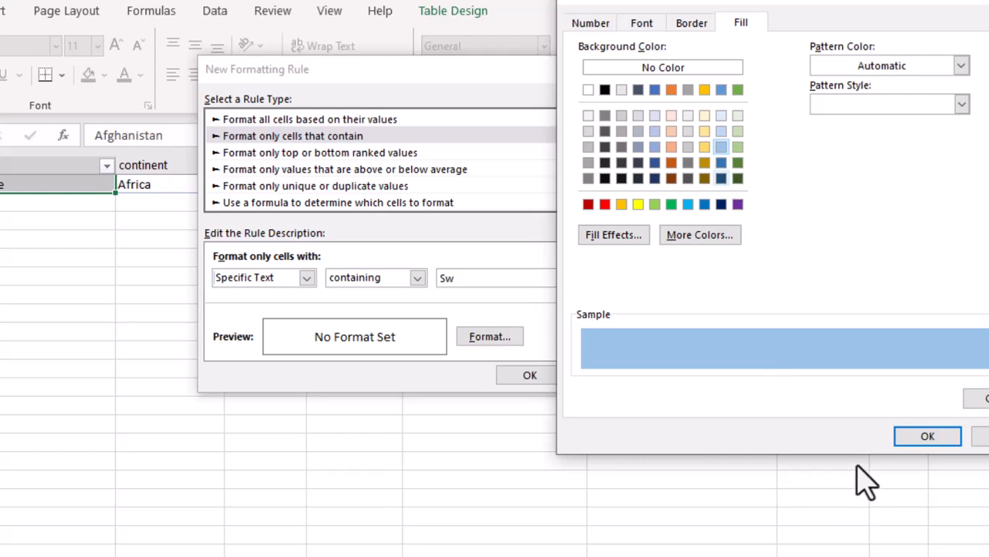
left_click(922, 438)
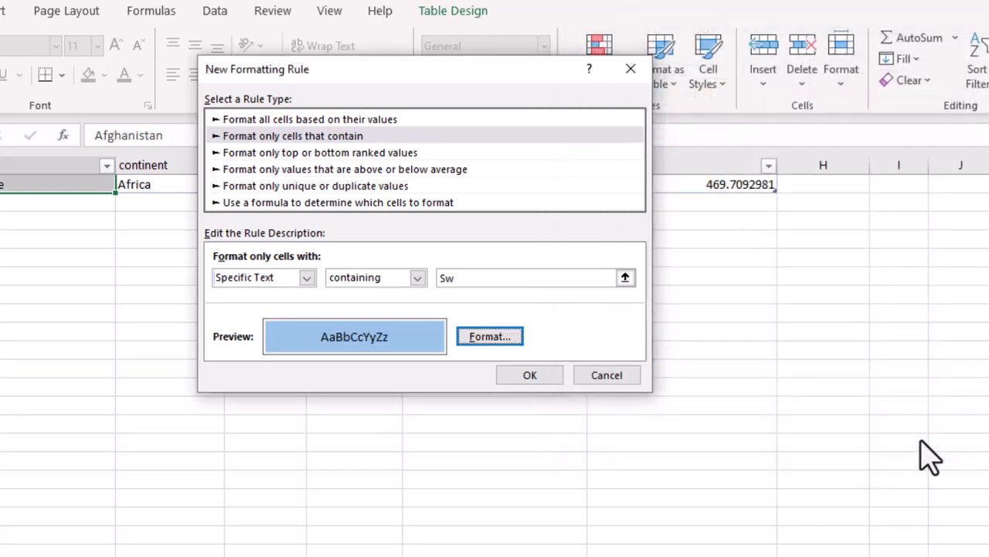
left_click(531, 379)
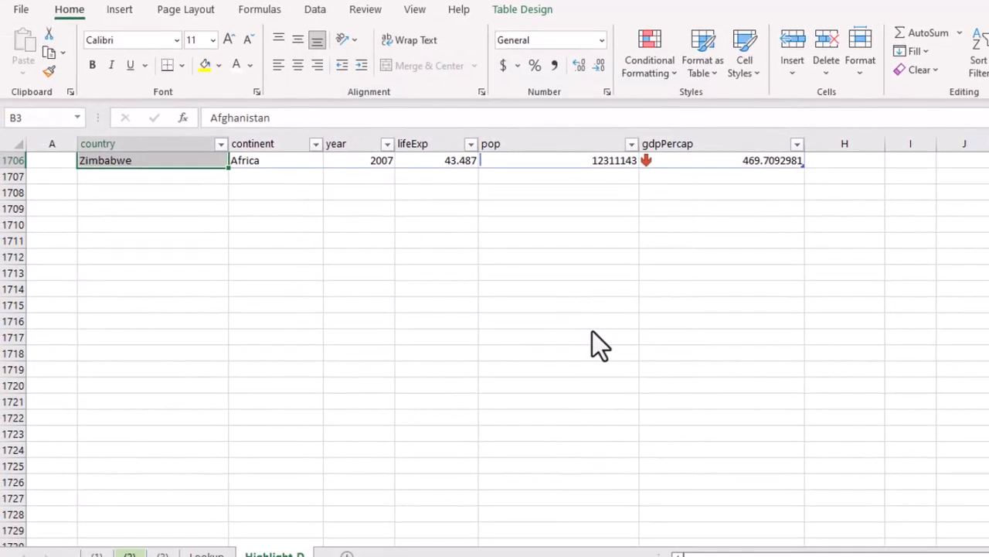
- Examine the country column for blue-shaded cells, going back to the first table row and down through the Botswana and Brazil rows
scroll(371, 286, "up", 14)
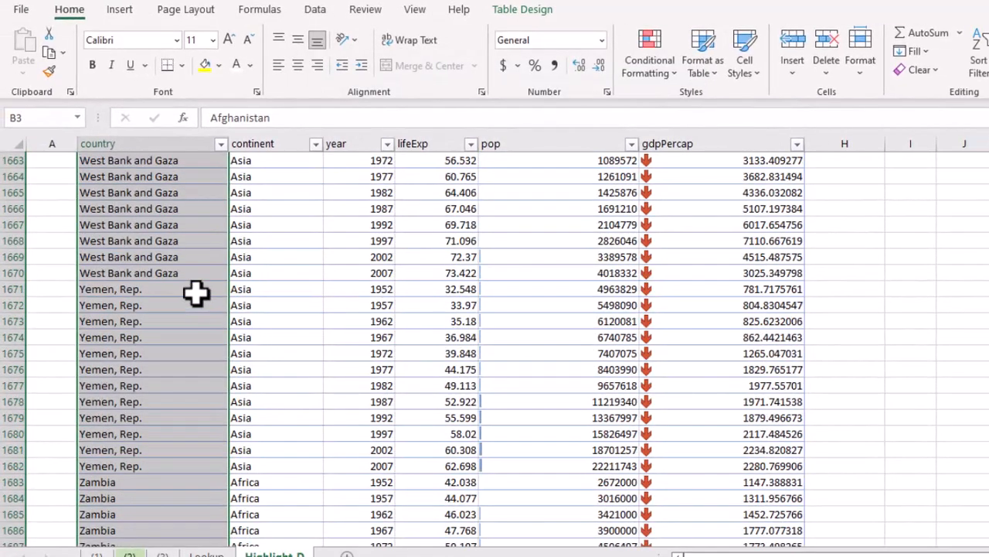
scroll(196, 293, "up", 20)
scroll(196, 292, "up", 5)
left_click(169, 280)
key("ctrl+Up")
key("Down")
key("Down")
key("Down")
key("Down")
key("Down")
key("Down")
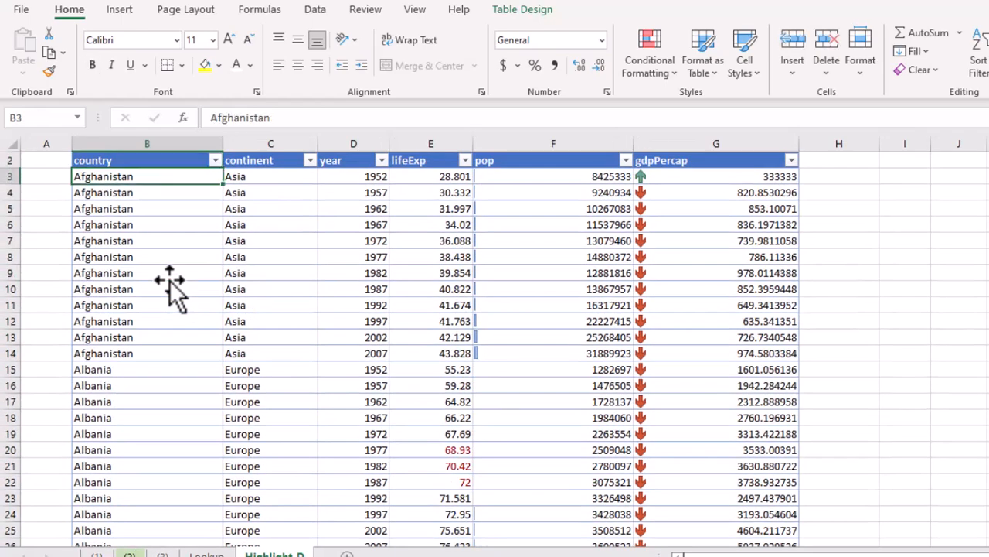
scroll(177, 269, "down", 20)
scroll(179, 267, "up", 2)
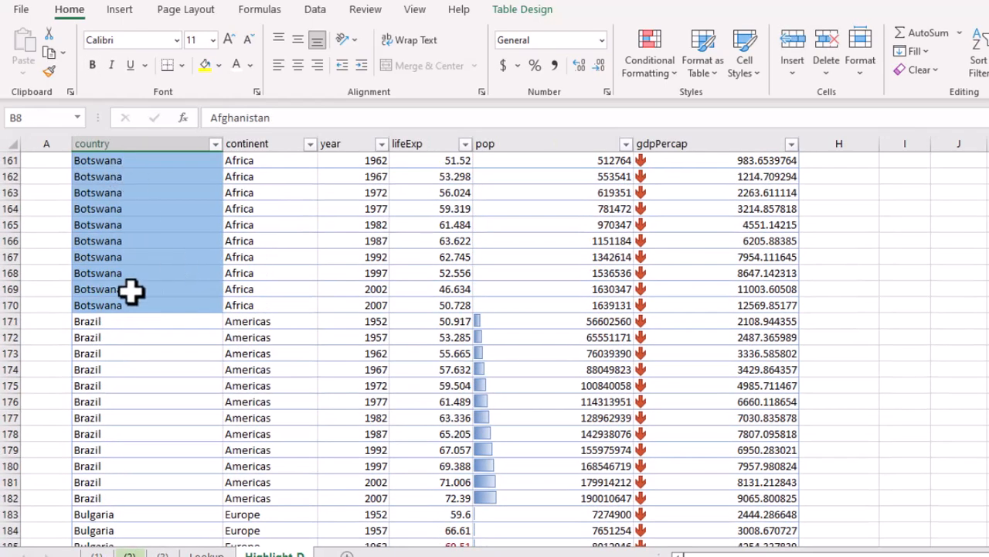
scroll(132, 291, "up", 2)
scroll(147, 321, "down", 5)
- Check the blue fill on the country names further down, from Bulgaria through the Swaziland, Sweden and Switzerland rows
scroll(135, 323, "down", 20)
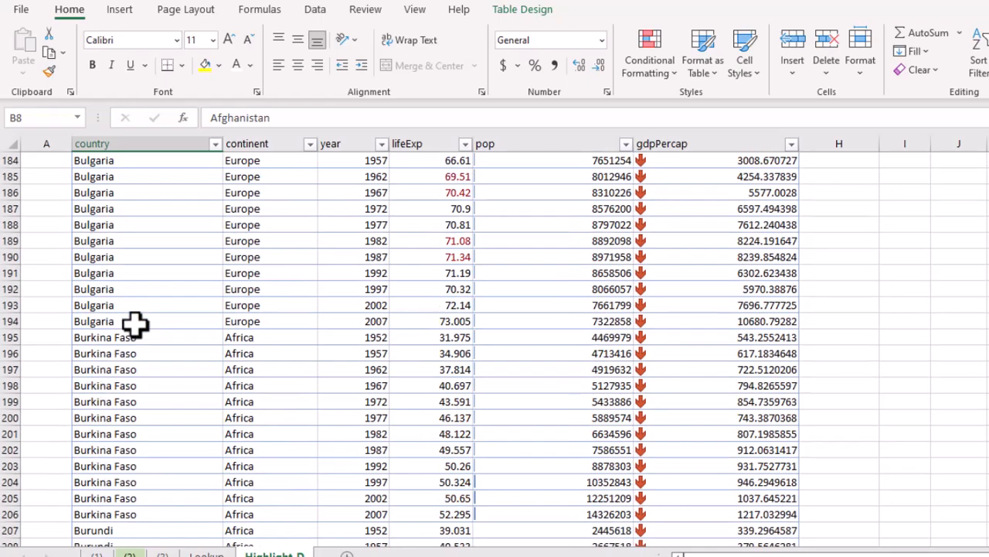
scroll(135, 320, "down", 20)
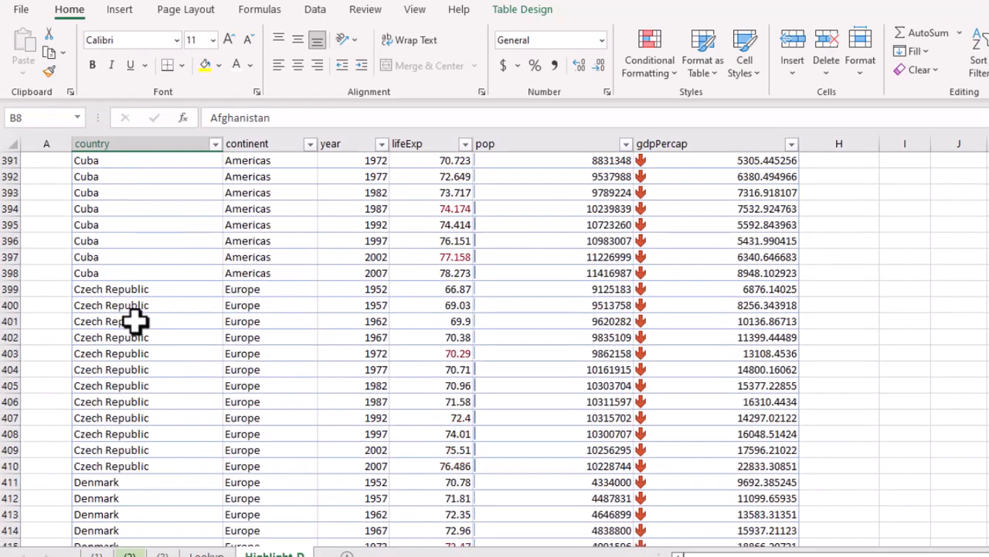
scroll(136, 317, "down", 20)
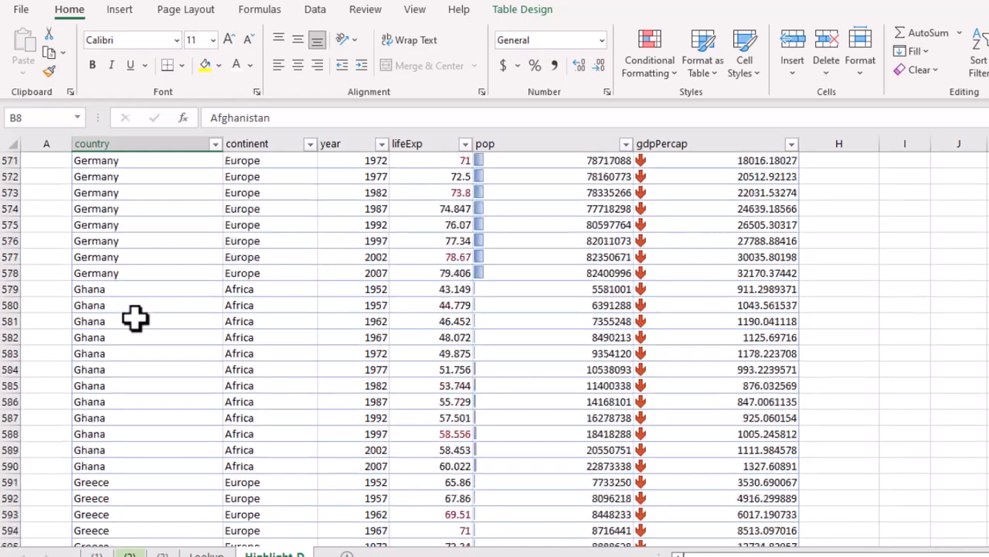
scroll(135, 313, "down", 20)
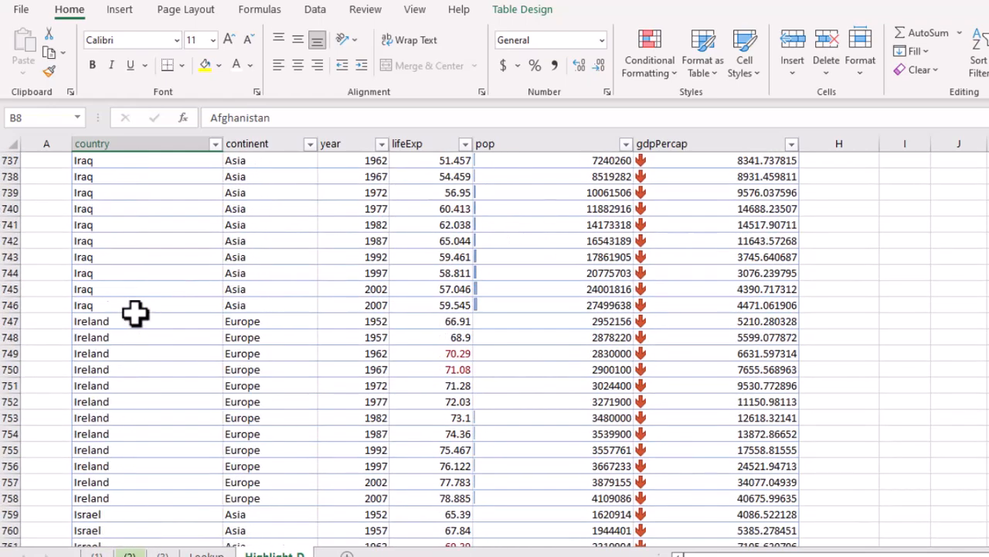
scroll(124, 307, "up", 2)
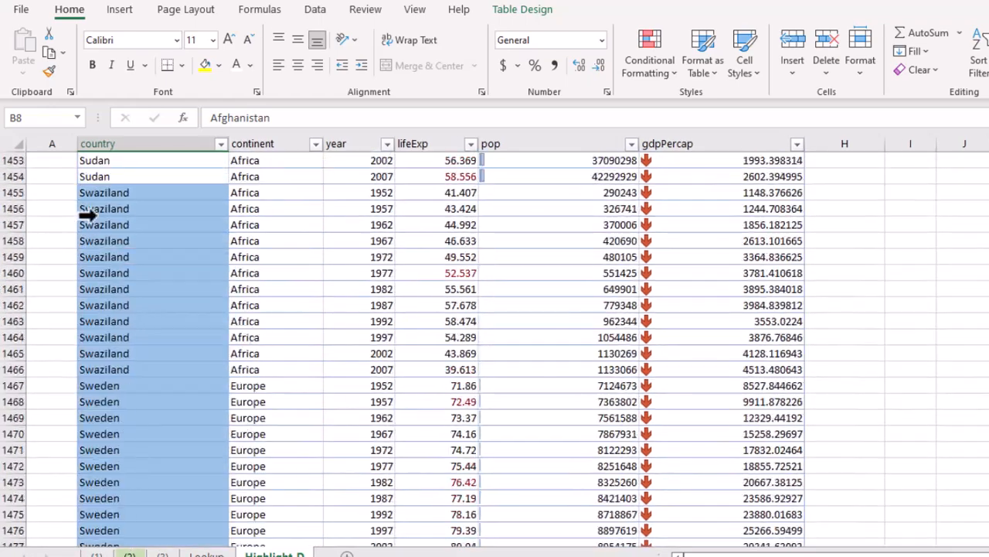
scroll(89, 201, "down", 14)
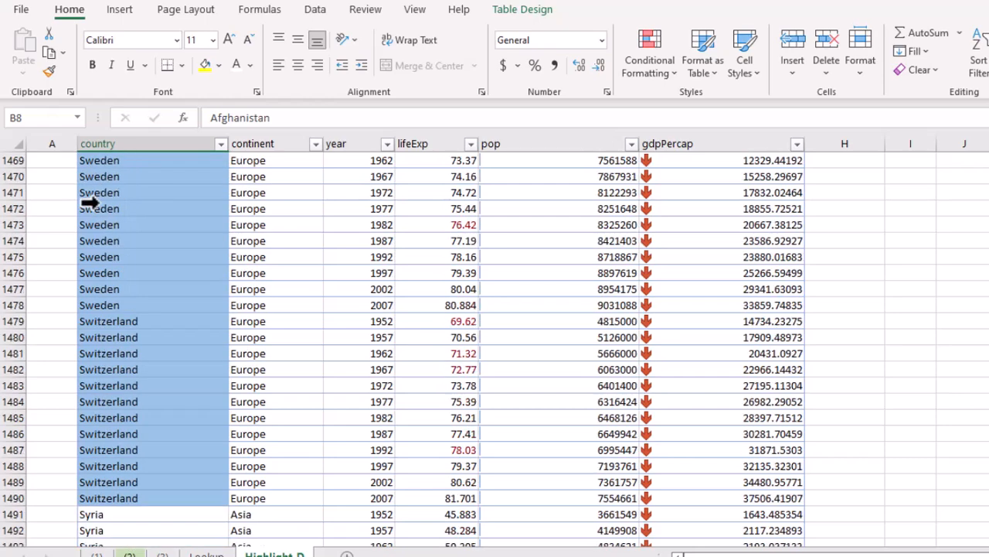
scroll(89, 194, "up", 4)
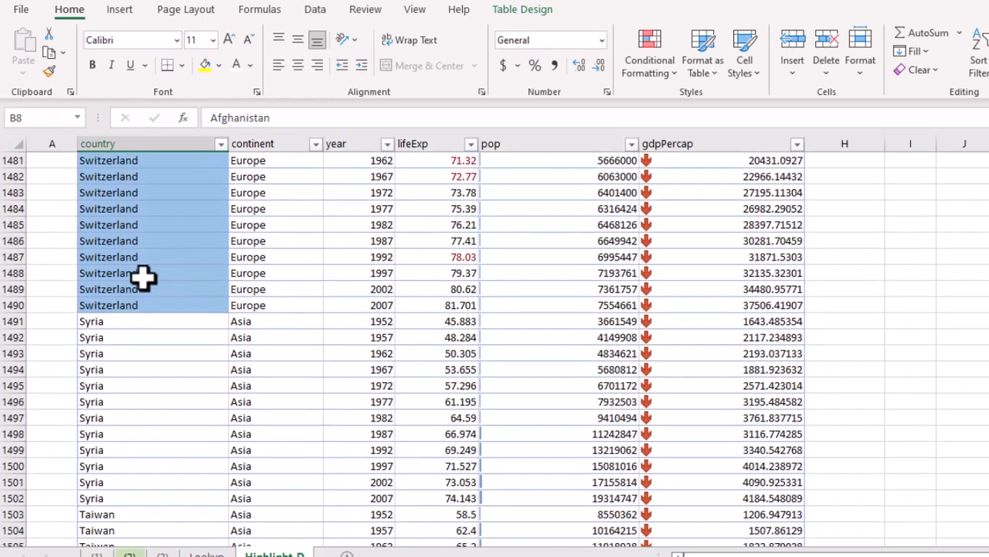
scroll(142, 276, "up", 5)
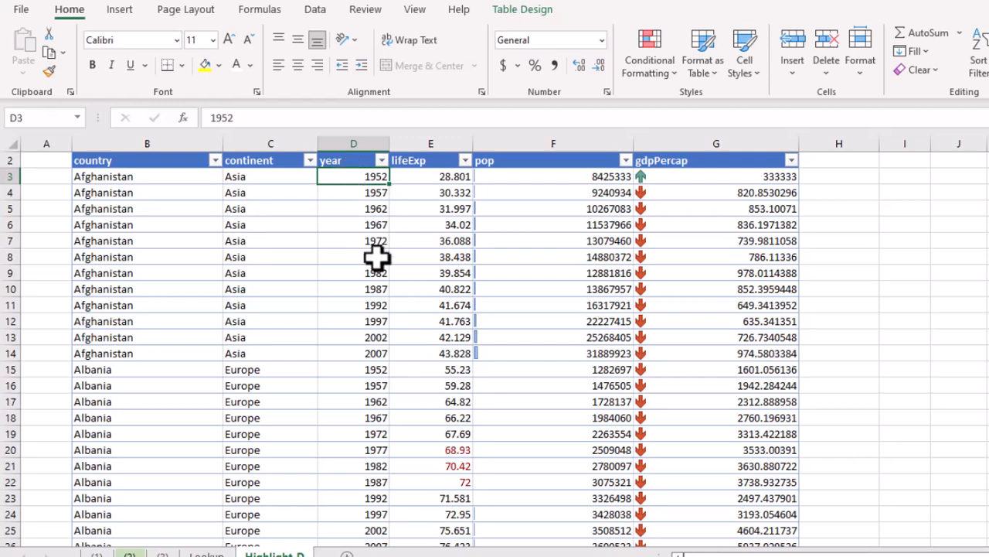
- Create a new formatting rule for all year values that uses a formula to determine which cells to format
key("ctrl+shift+Down")
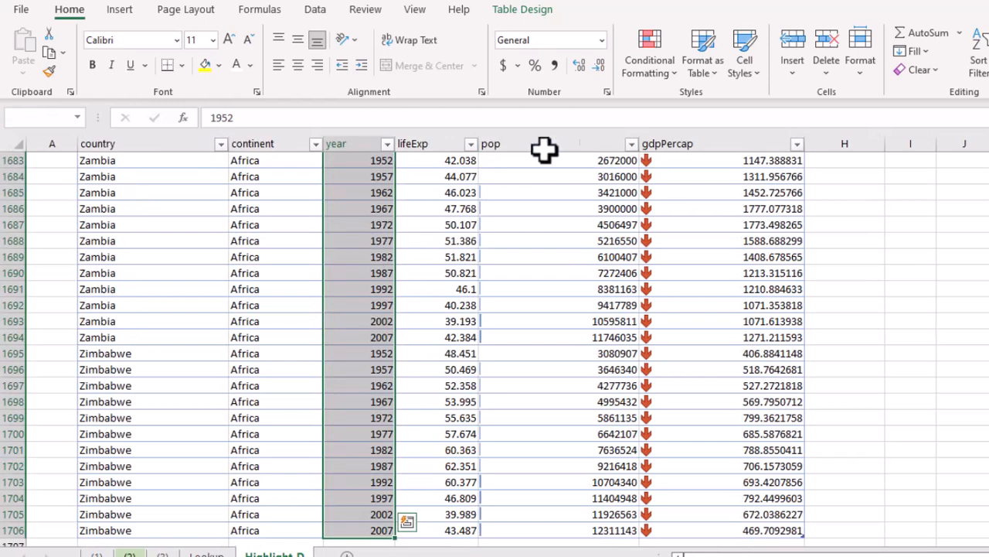
left_click(656, 73)
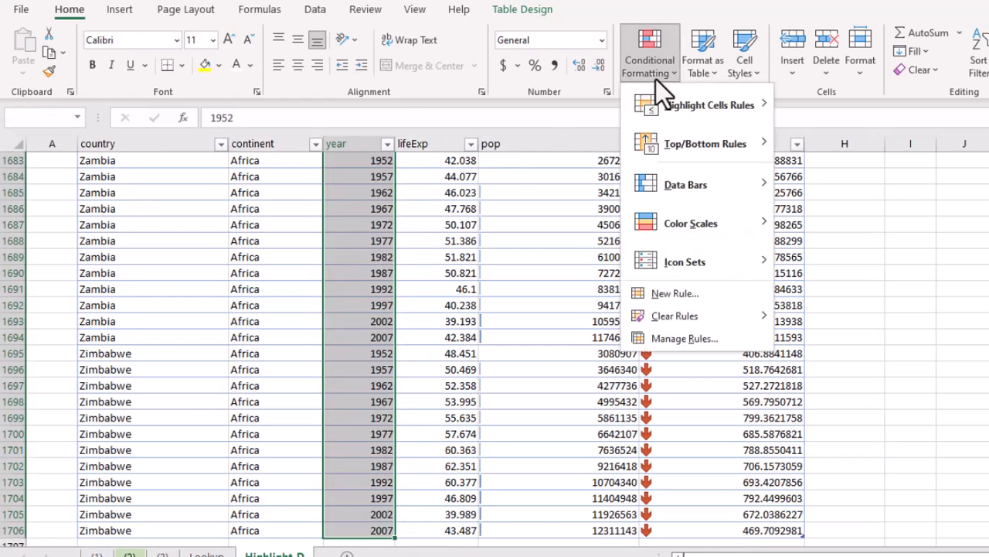
left_click(665, 293)
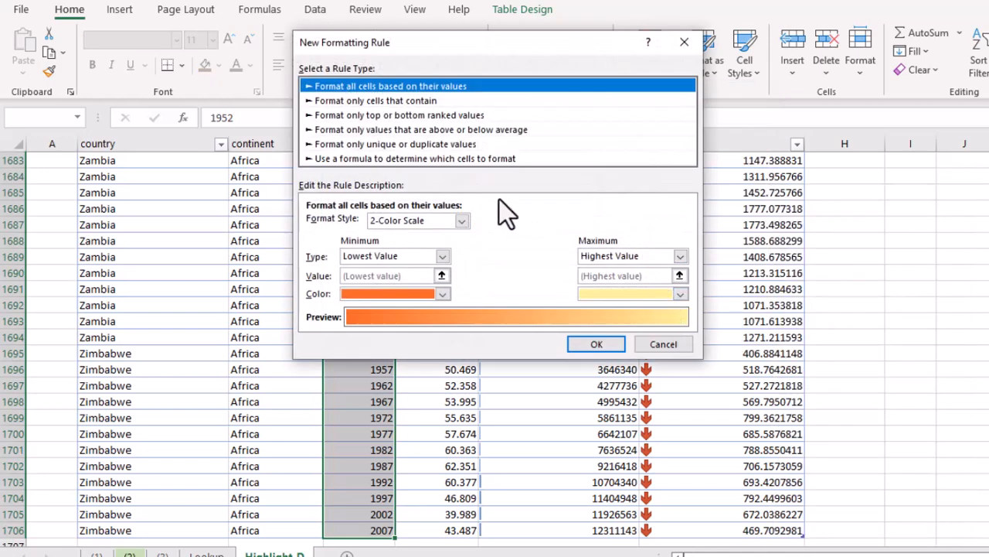
left_click(328, 159)
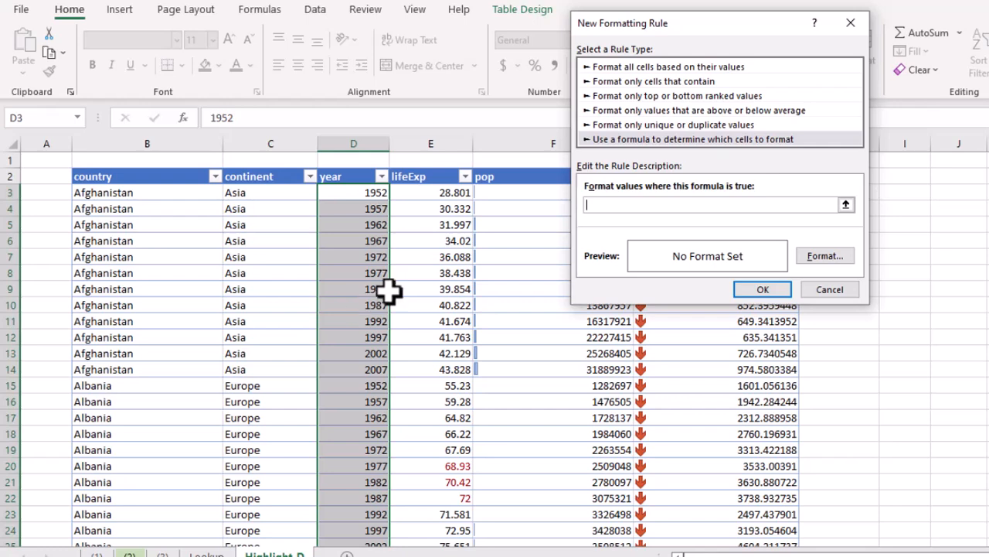
- Set the rule formula to =D3>=2000, using a fully relative reference to the first year cell
type("=")
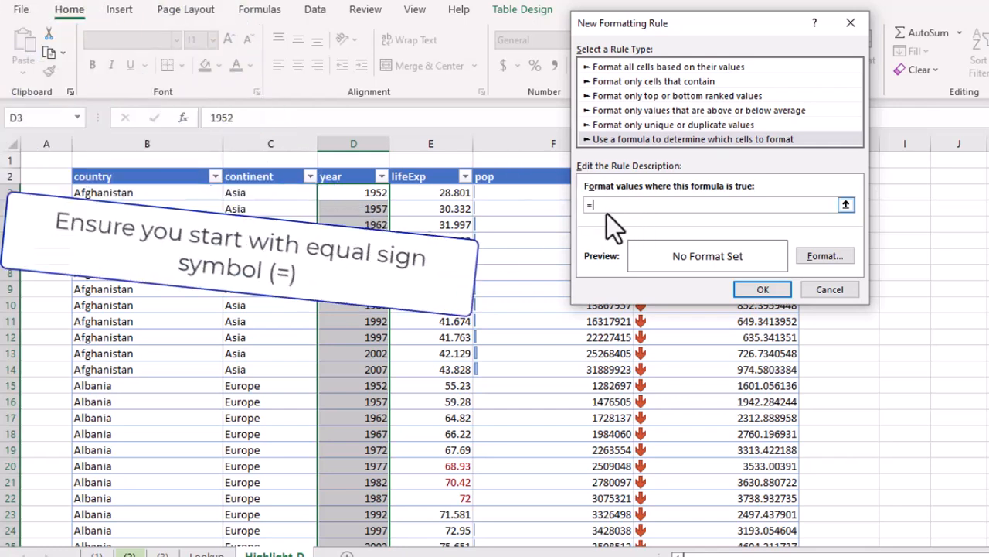
left_click(378, 192)
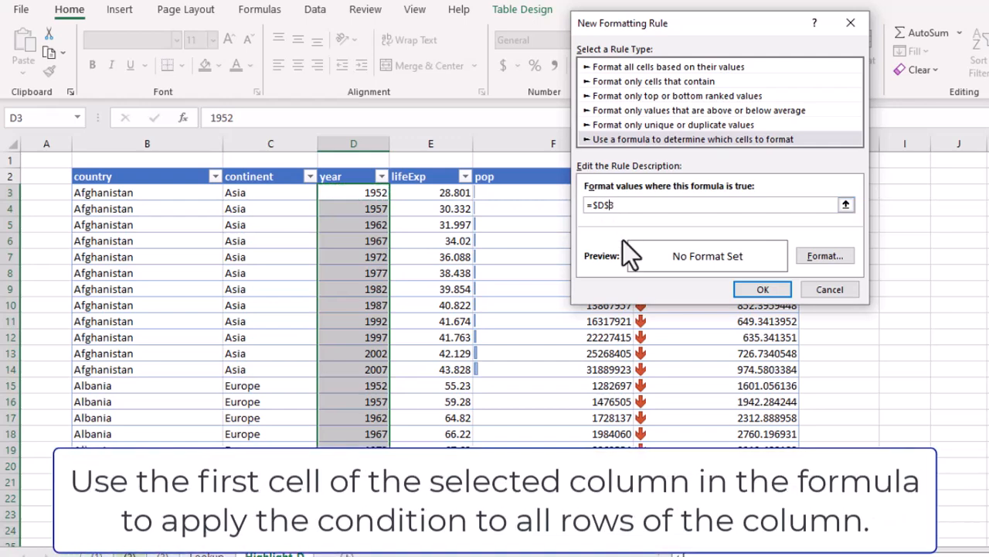
key("Left")
key("BackSpace")
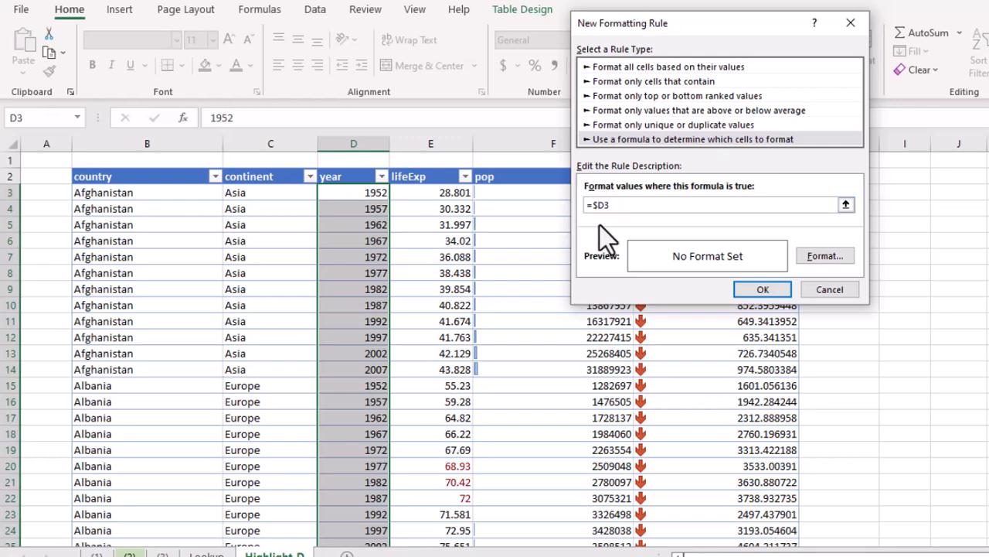
key("Left")
key("BackSpace")
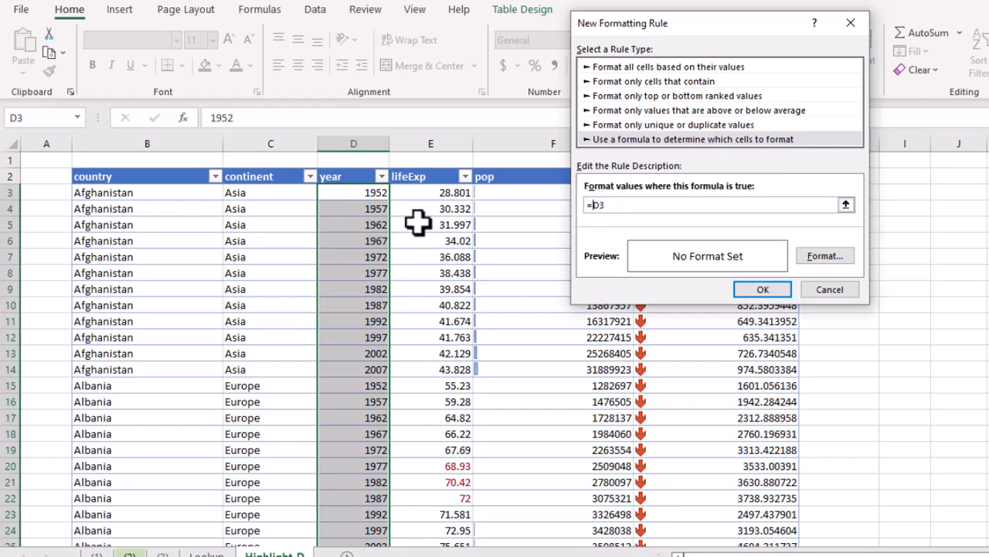
left_click(680, 207)
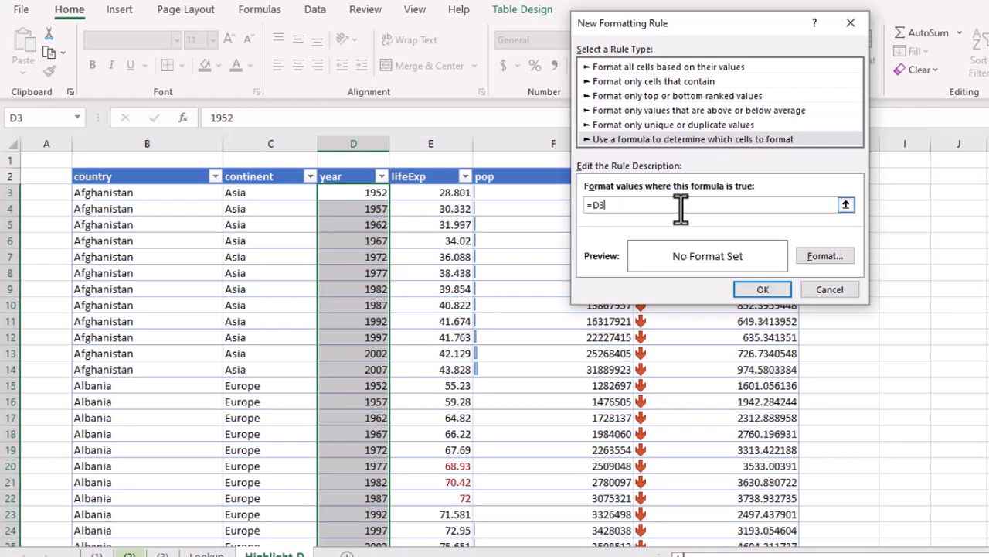
type("> = 2000")
- Give the rule a blue background fill and bold font style, and apply it to the year column
left_click(824, 256)
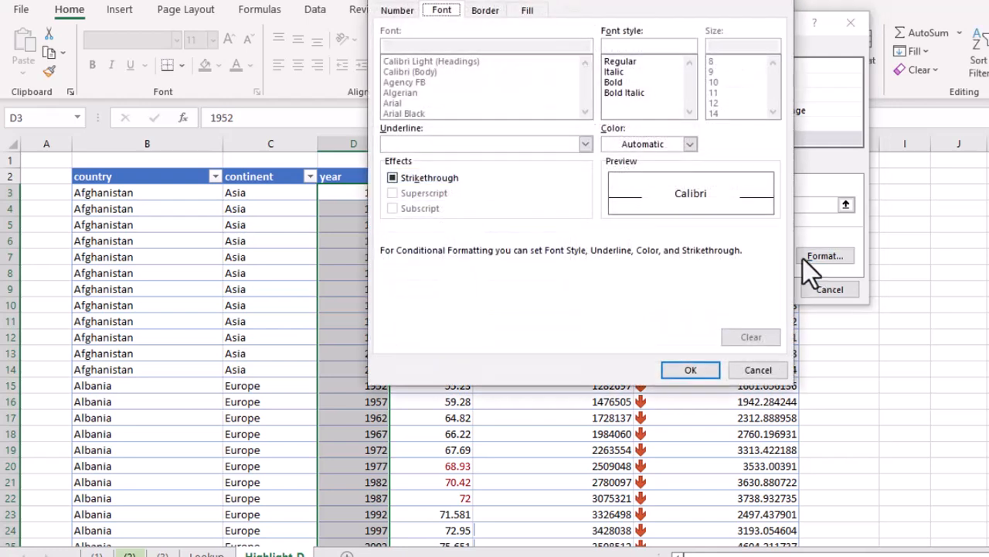
left_click(527, 11)
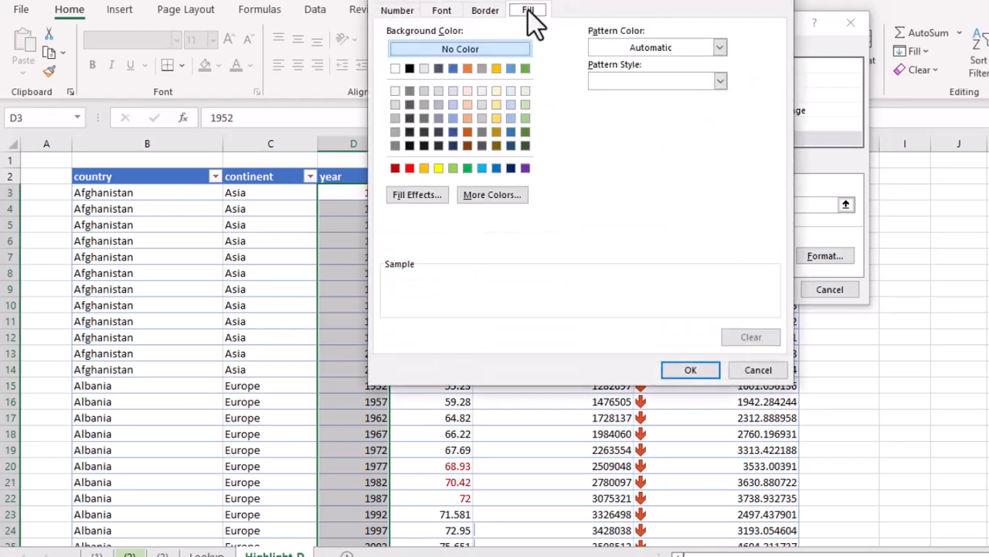
left_click(511, 68)
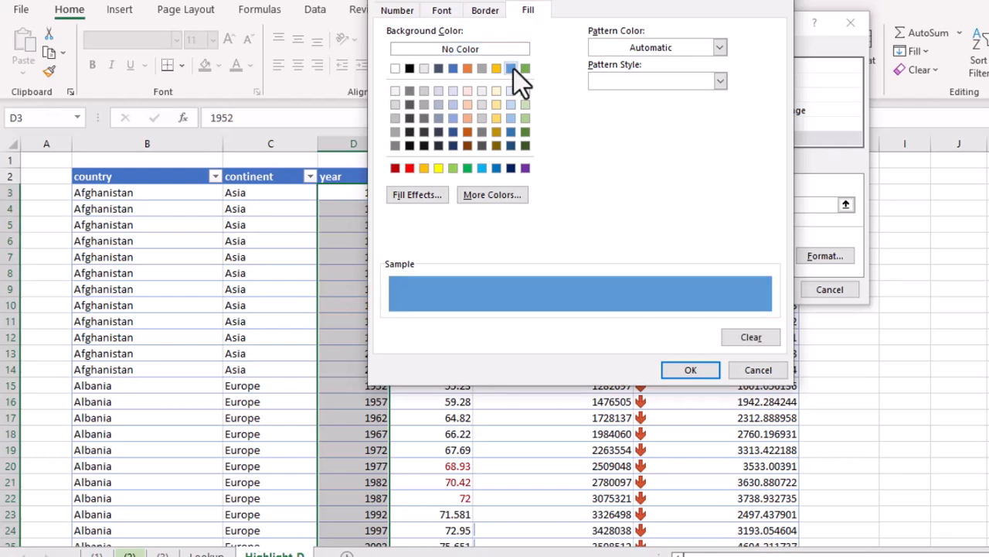
left_click(485, 11)
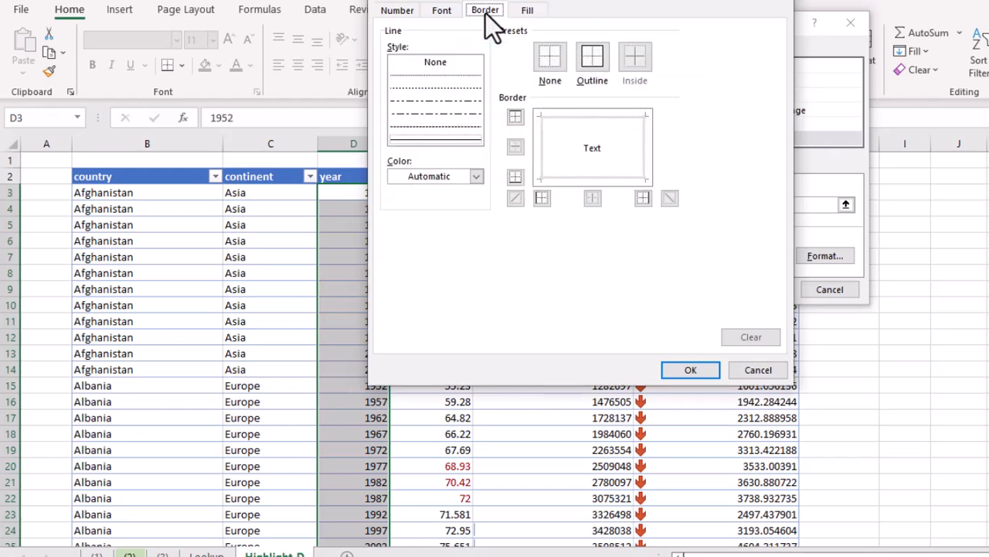
left_click(444, 12)
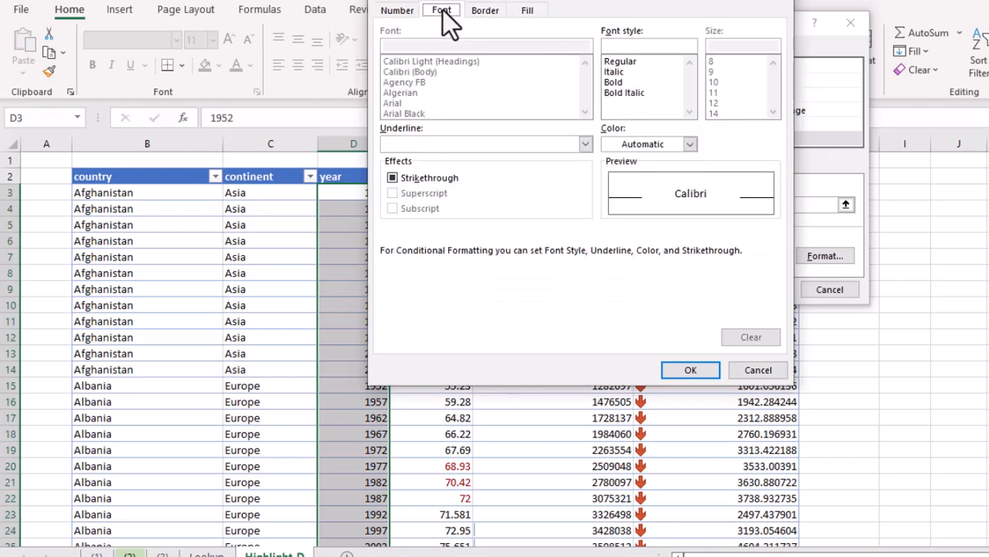
left_click(617, 83)
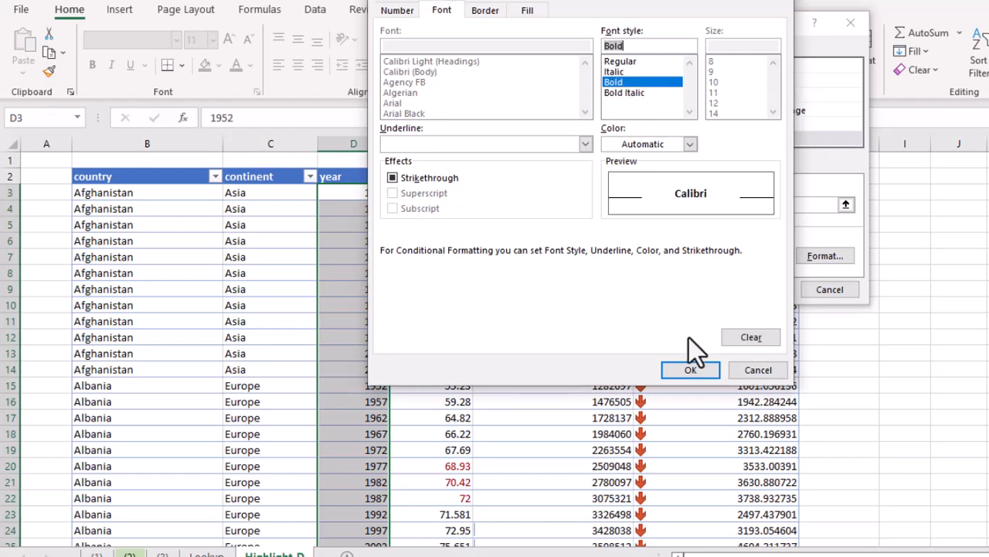
left_click(691, 369)
left_click(766, 289)
- Examine the year column's formatting from the Afghanistan rows down through the Albania and Algeria rows
left_click(435, 333)
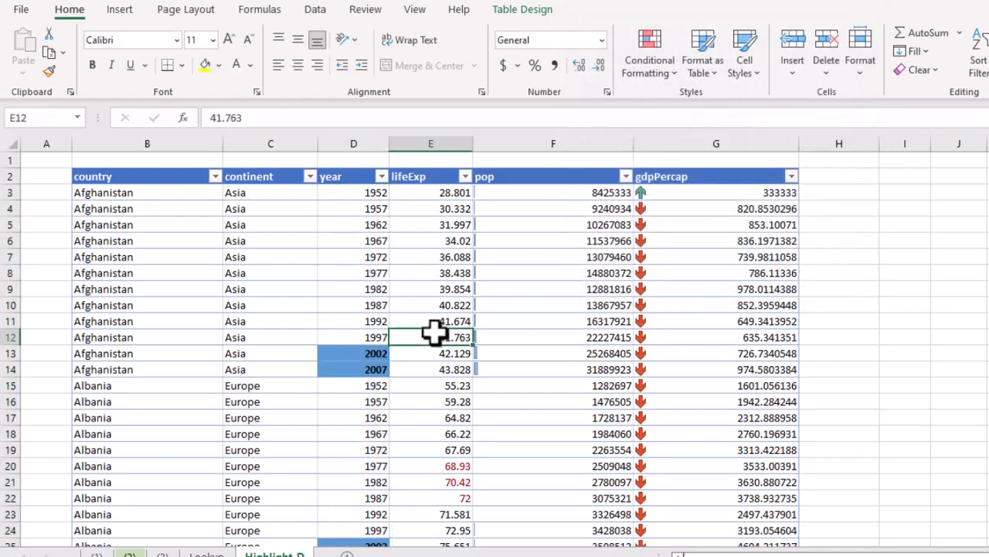
left_click(364, 358)
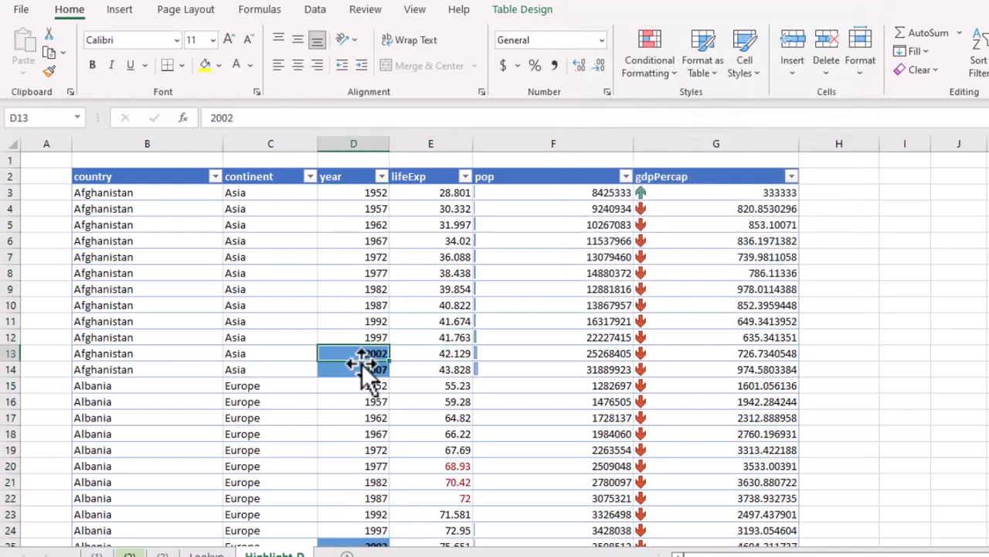
scroll(361, 363, "down", 4)
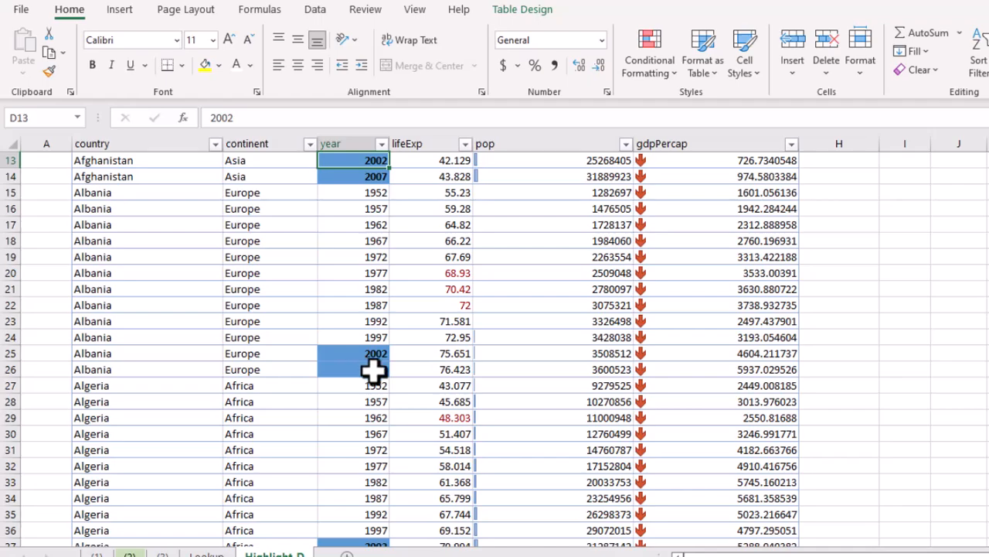
scroll(374, 371, "down", 12)
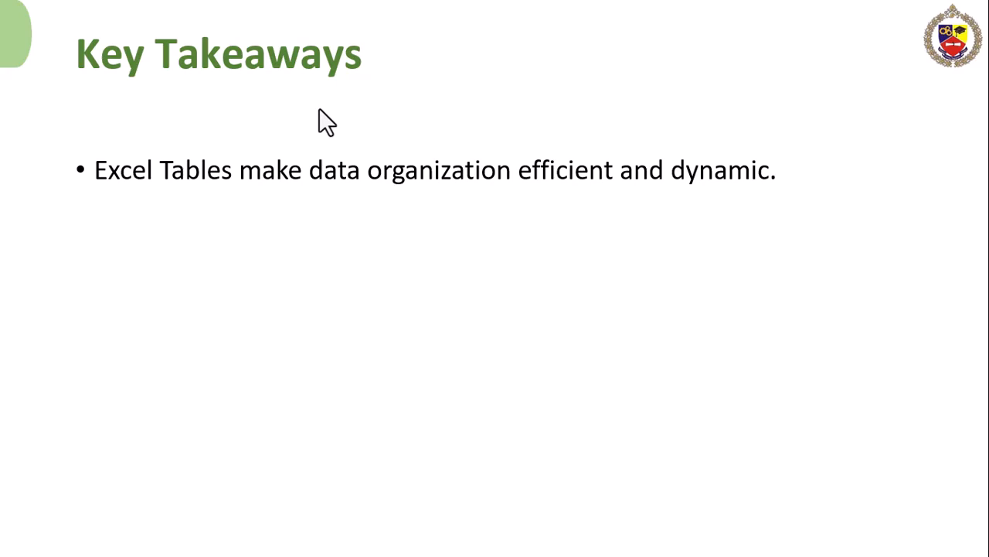
left_click(319, 110)
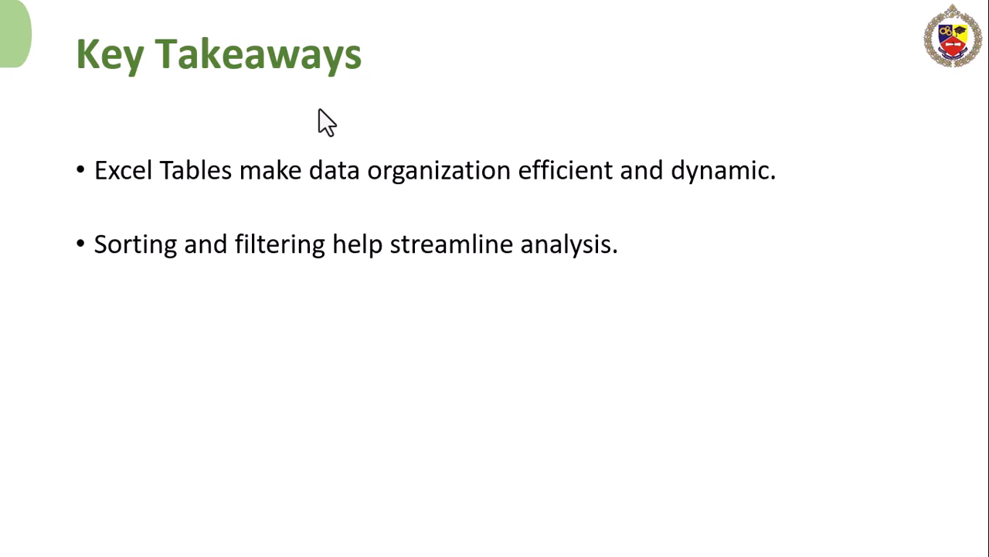
left_click(319, 110)
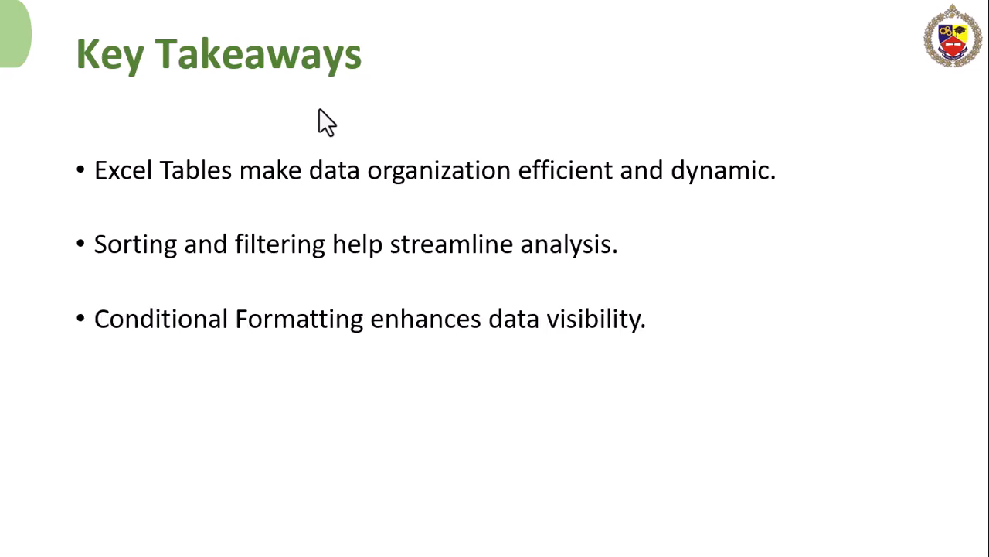